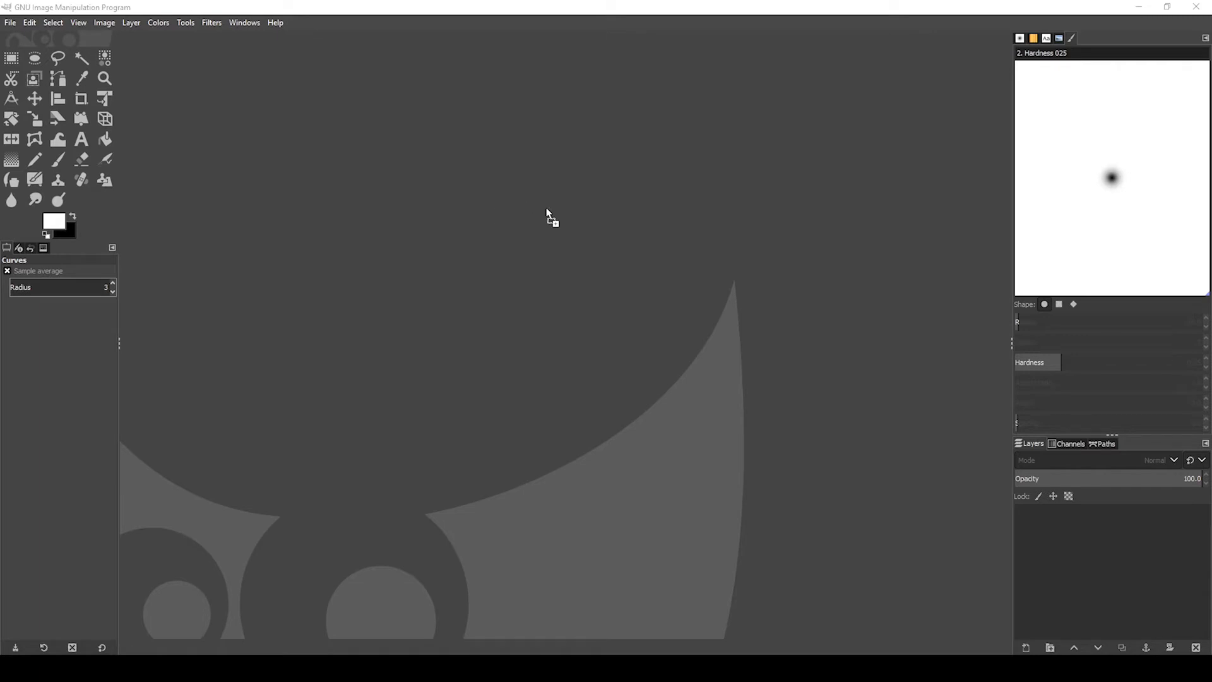
# Open the raw photo IAN_0591.NEF and close darktable without edits to load it into GIMP
pyautogui.moveTo(546, 208); pyautogui.dragTo(546, 209)
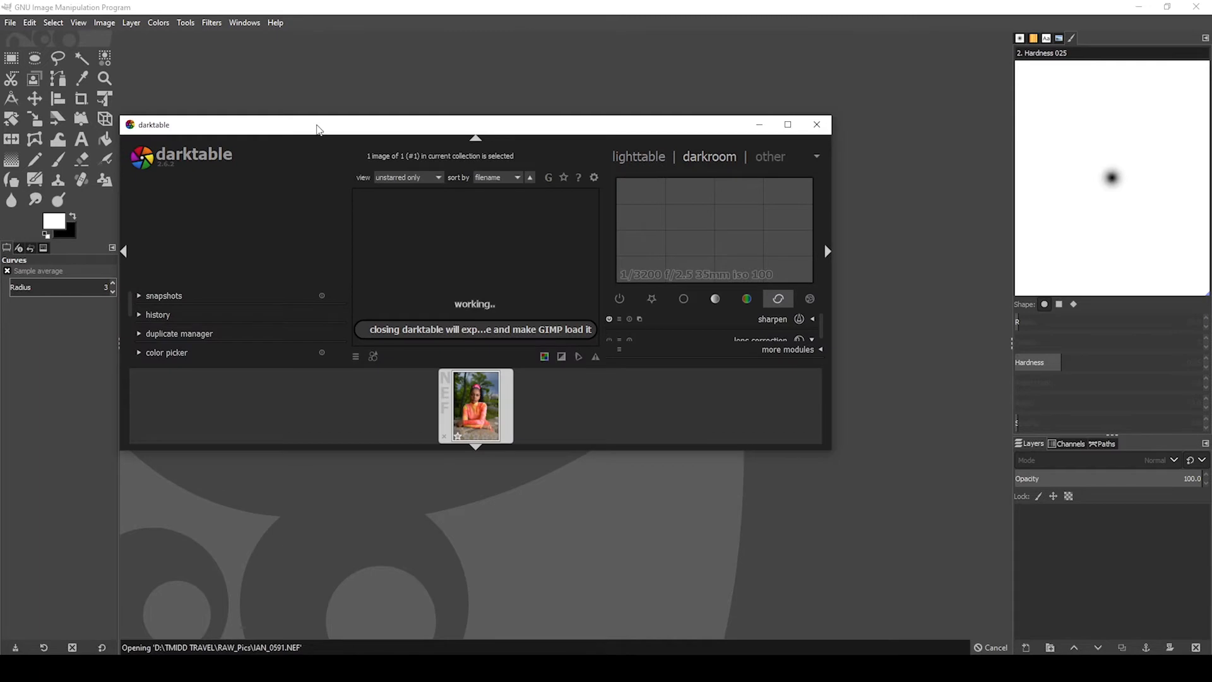
pyautogui.moveTo(335, 124); pyautogui.dragTo(403, 112)
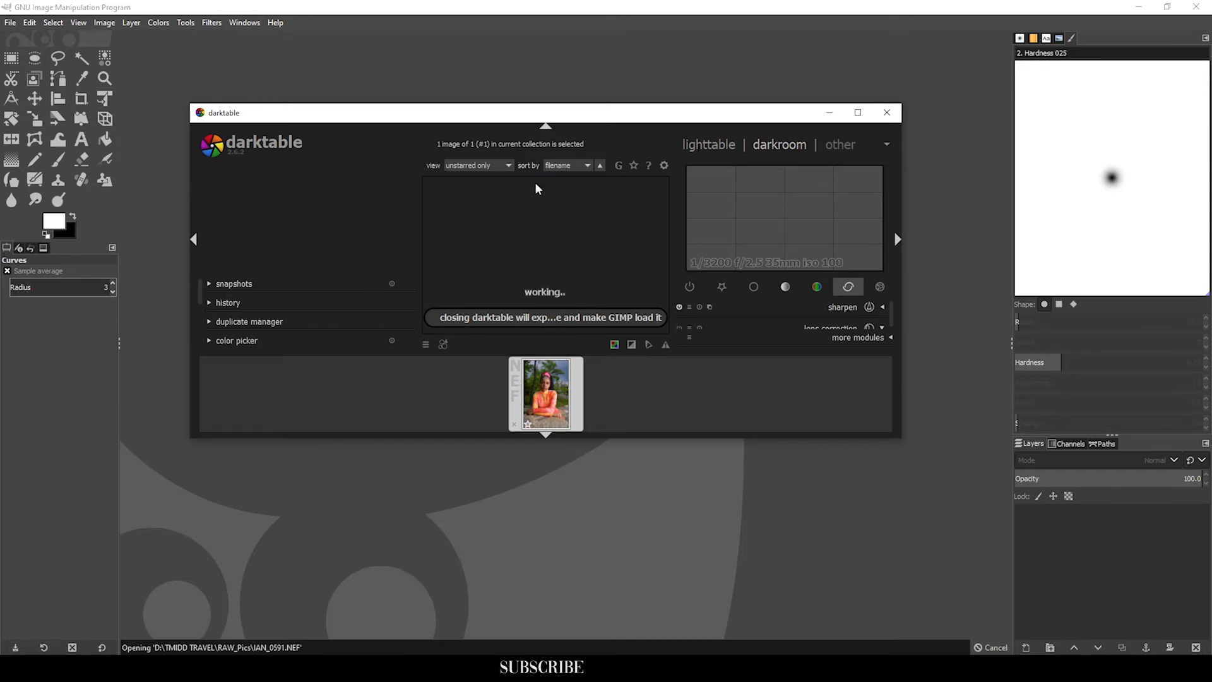
pyautogui.click(887, 113)
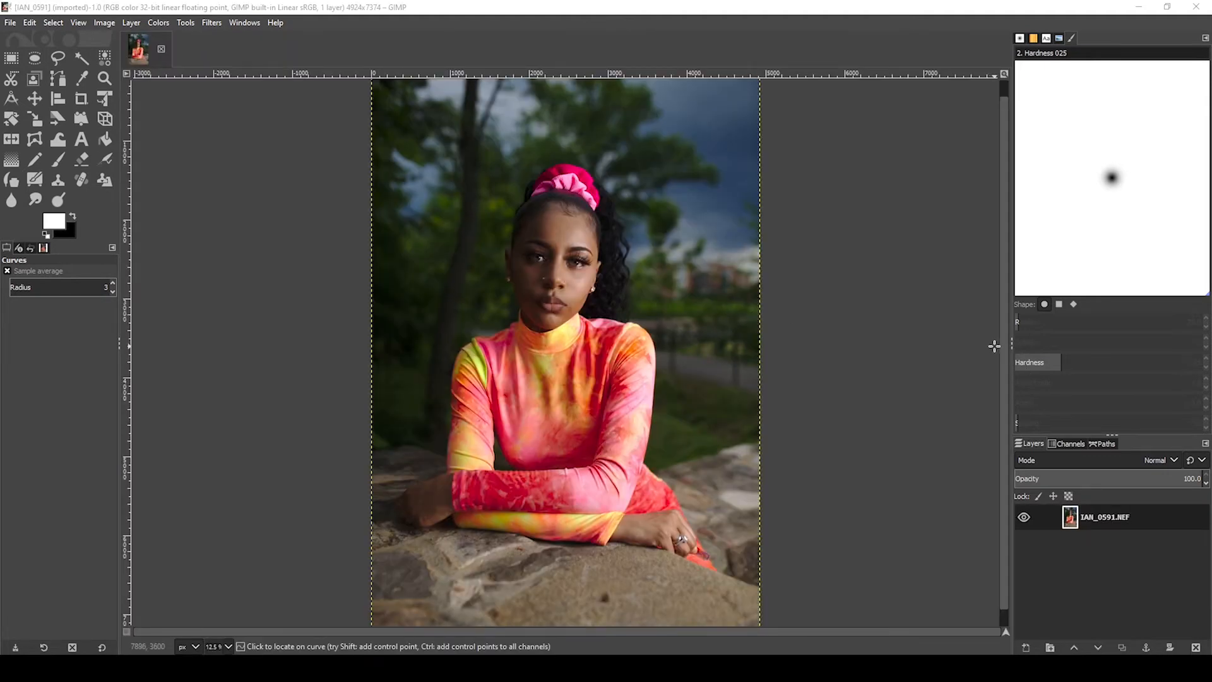
# Duplicate the photo layer twice and hide the original IAN_0591.NEF layer
pyautogui.scroll(-1, 905, 292)
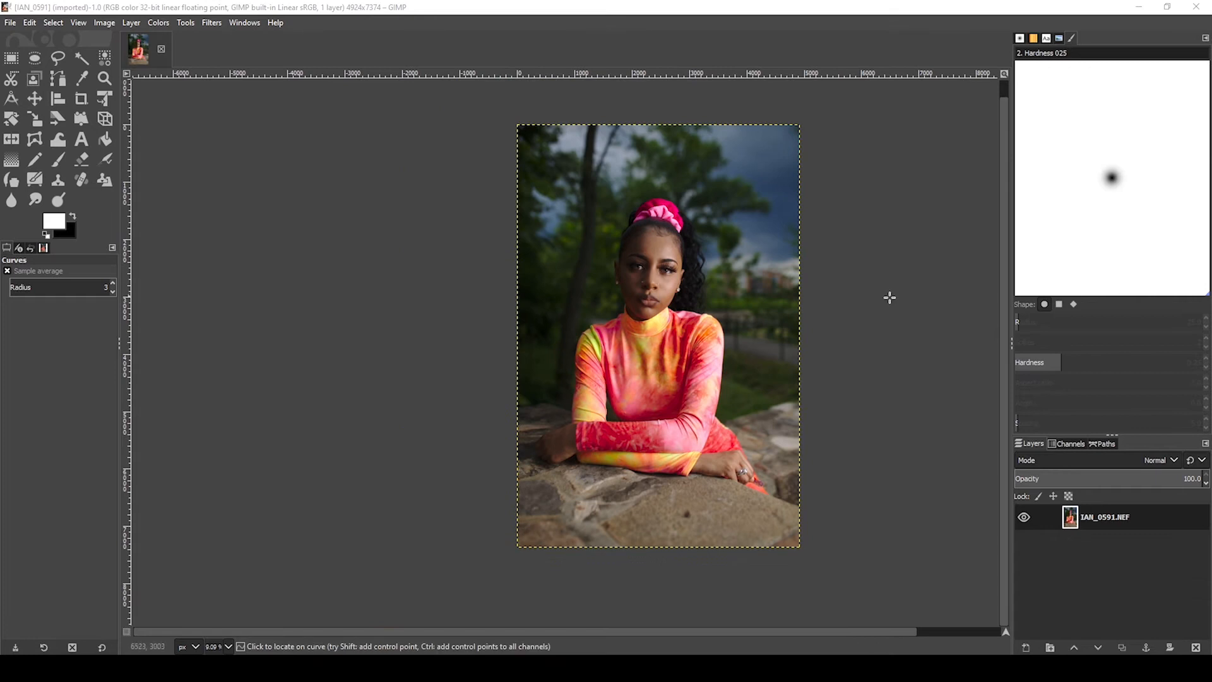
pyautogui.moveTo(855, 287); pyautogui.dragTo(767, 312)
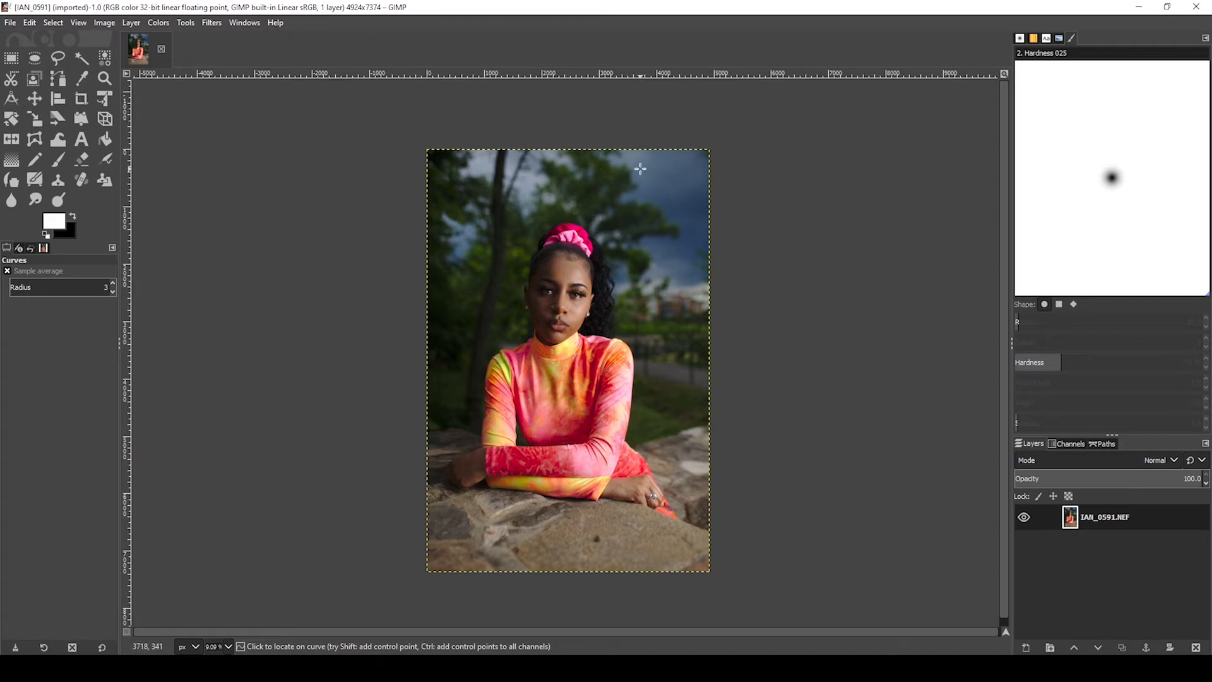
pyautogui.click(1124, 649)
pyautogui.click(1125, 649)
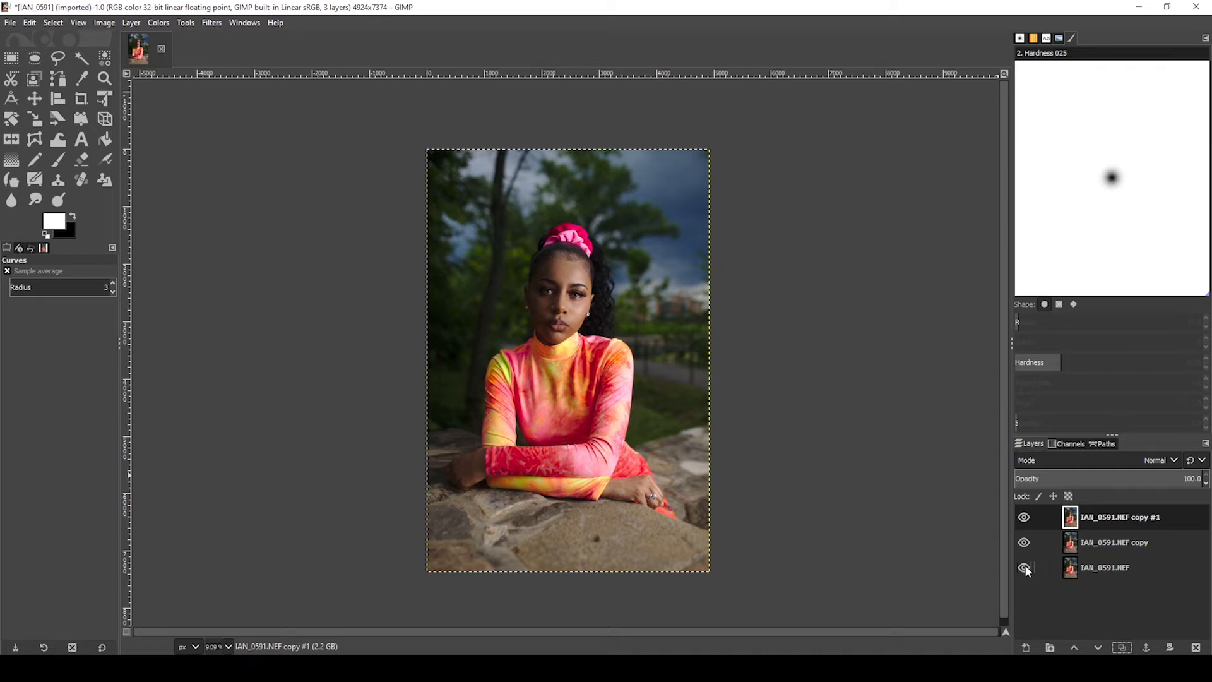
pyautogui.click(1024, 568)
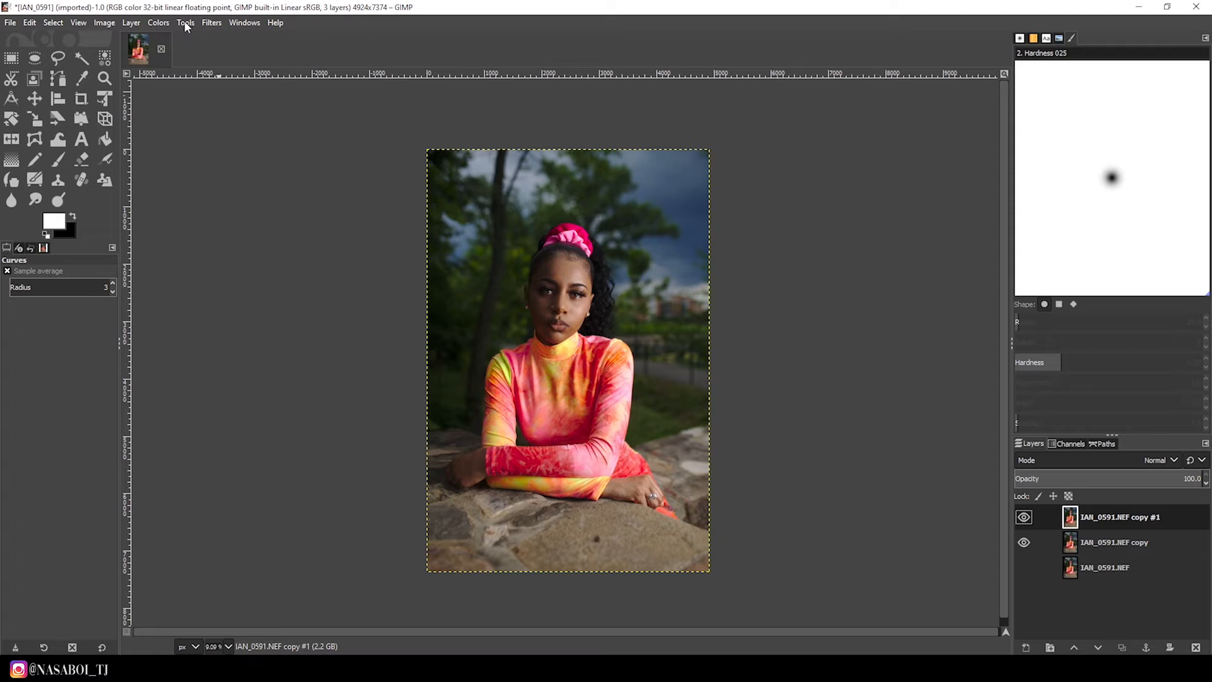
# Start a Curves adjustment on the topmost copy and raise the Value curve's midtone point to about input 48.42, output 51.17
pyautogui.click(160, 24)
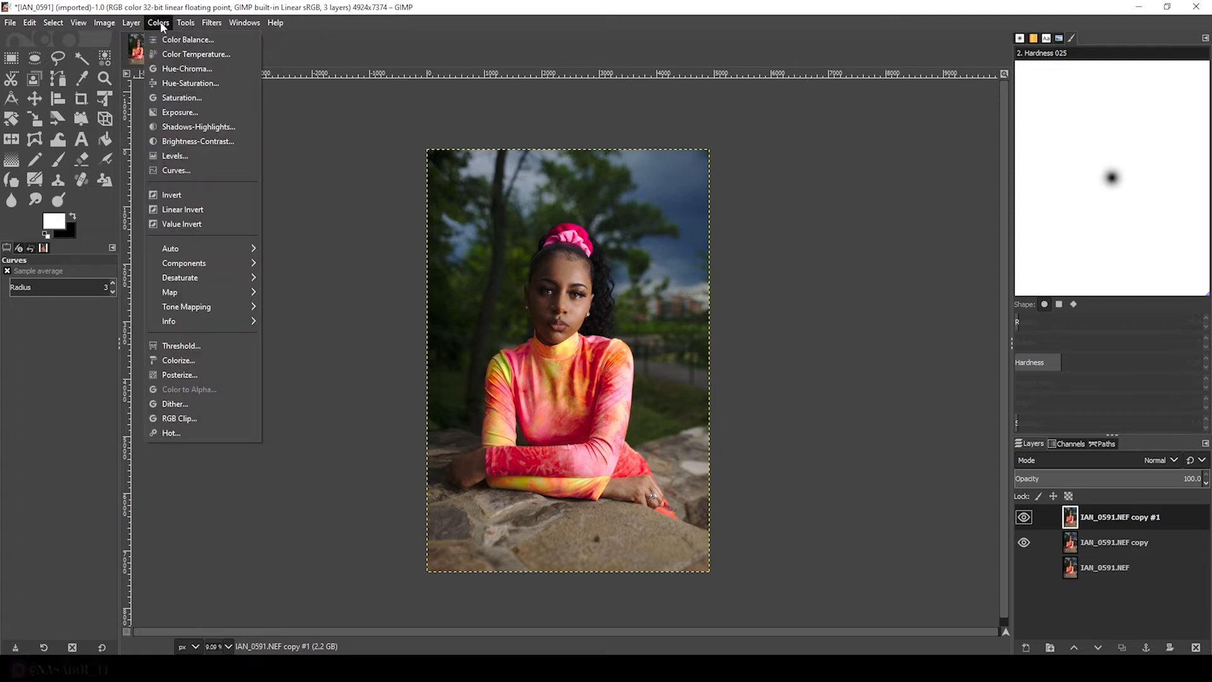
pyautogui.click(177, 170)
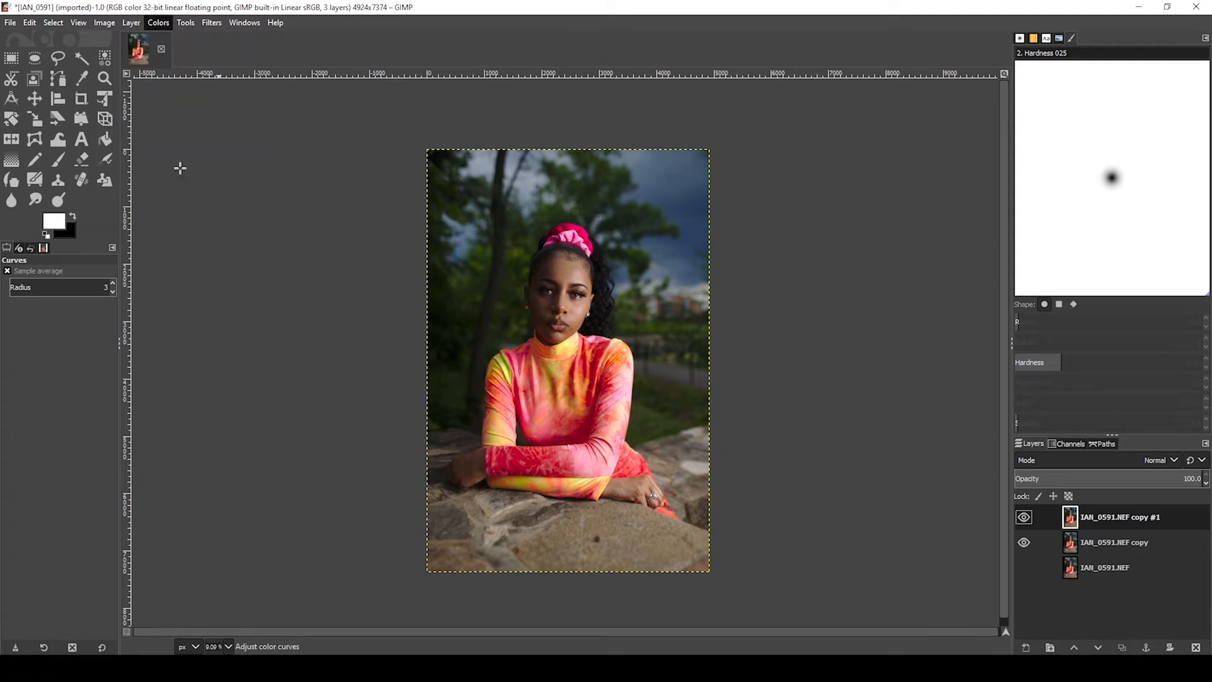
pyautogui.moveTo(194, 15); pyautogui.dragTo(282, 171)
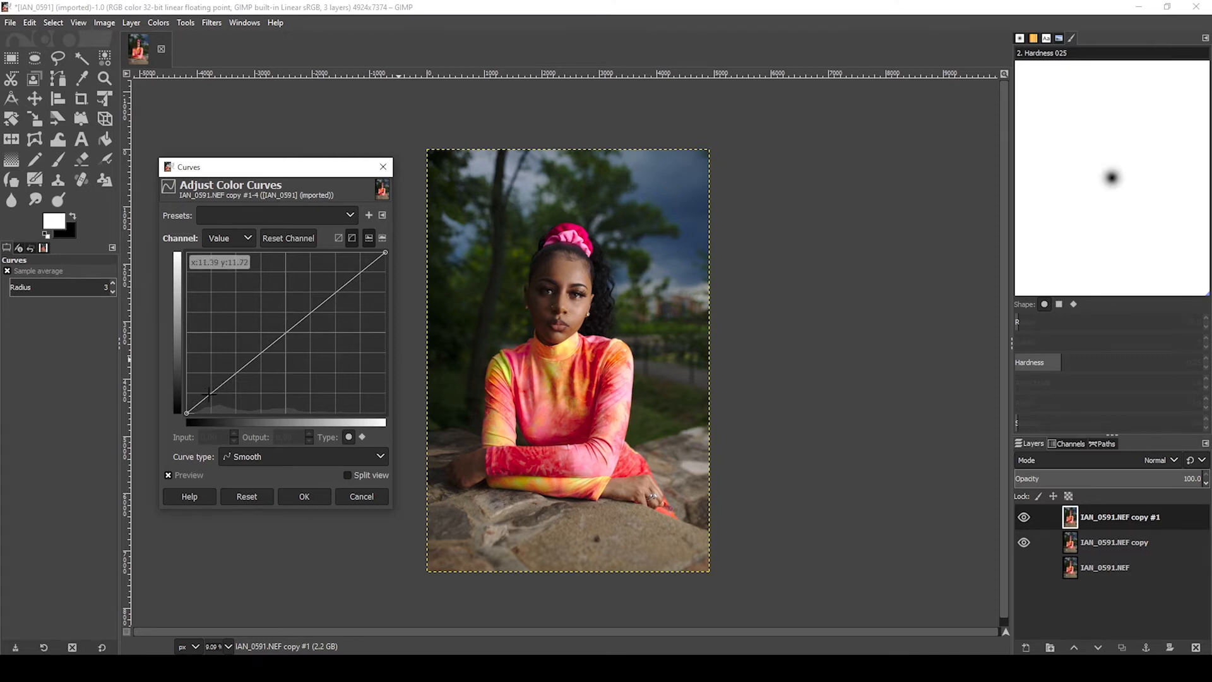
pyautogui.click(283, 333)
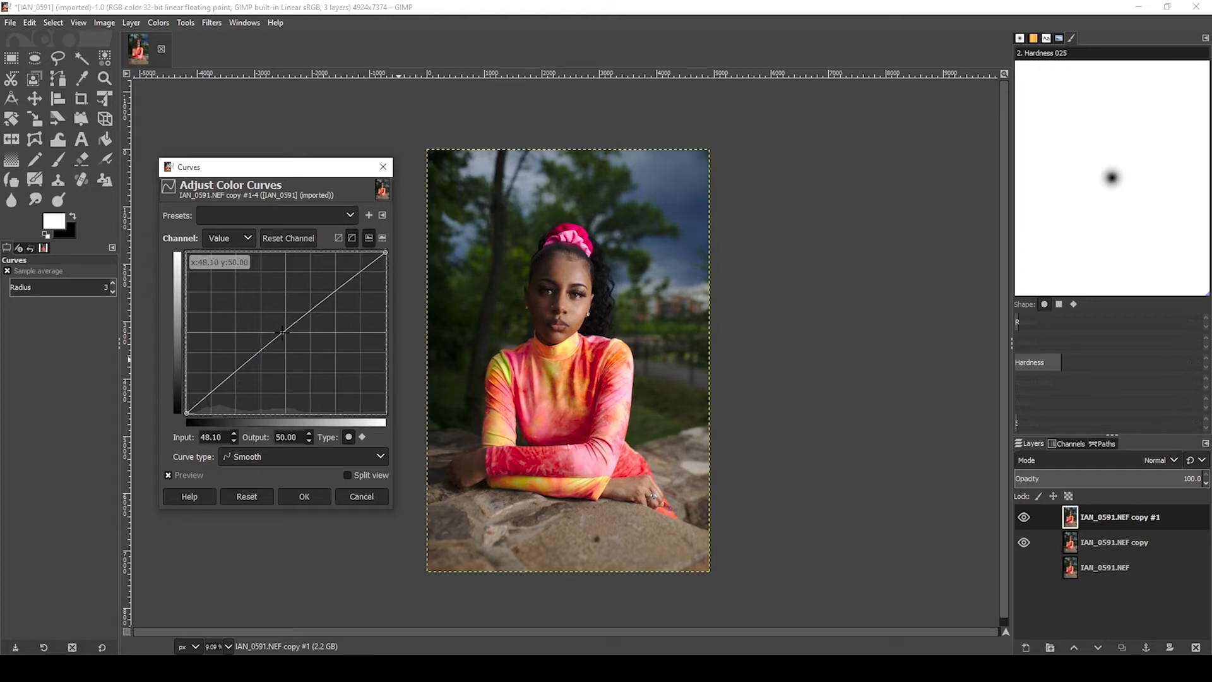
pyautogui.moveTo(283, 332); pyautogui.dragTo(283, 331)
pyautogui.moveTo(283, 332); pyautogui.dragTo(283, 329)
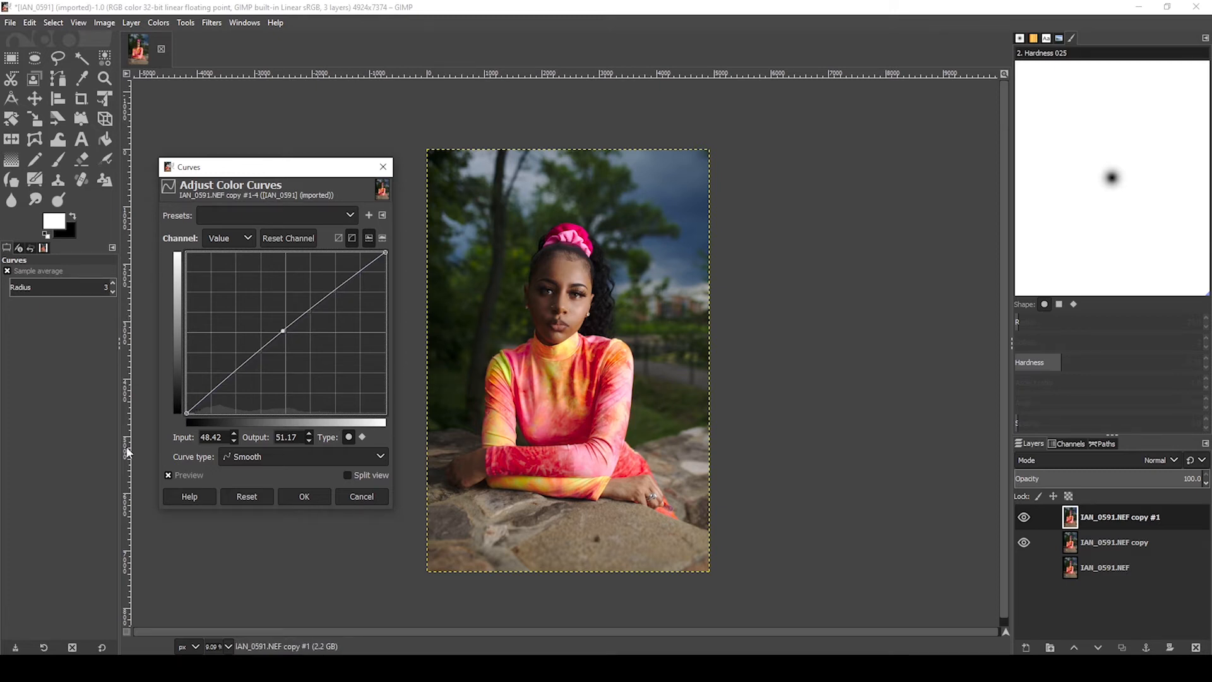
# Add a shadow point to the Value curve and lift it to about input 6.65, output 10.55
pyautogui.click(201, 397)
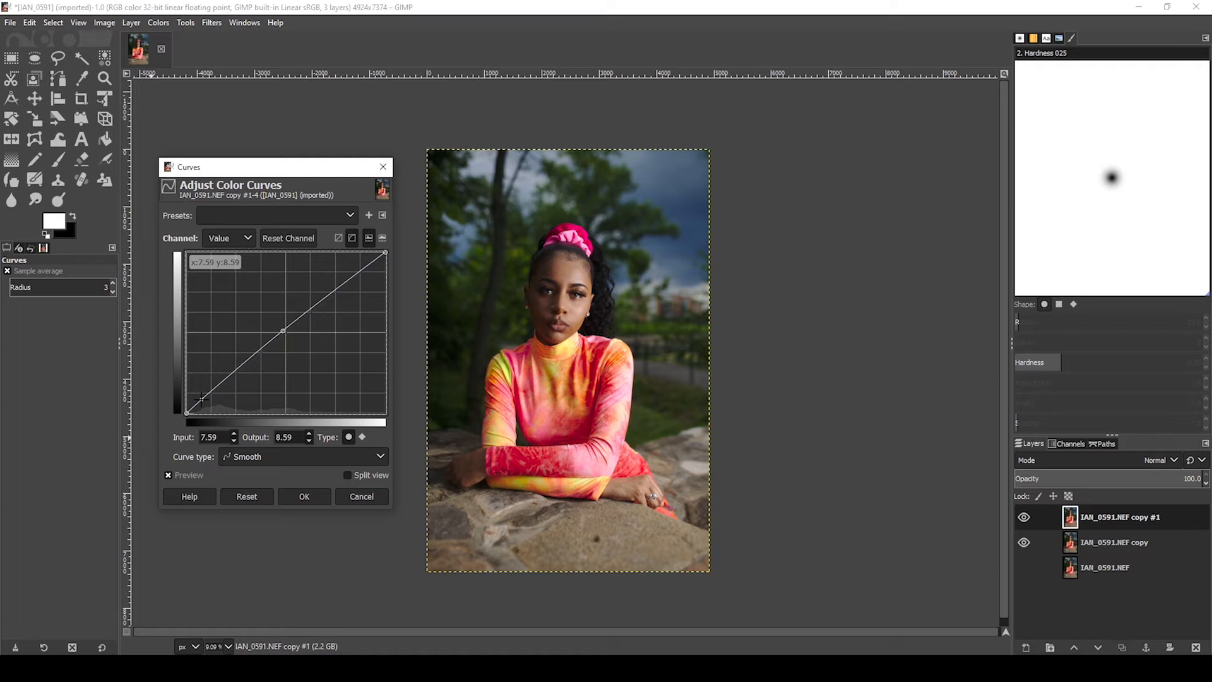
pyautogui.moveTo(201, 397); pyautogui.dragTo(199, 394)
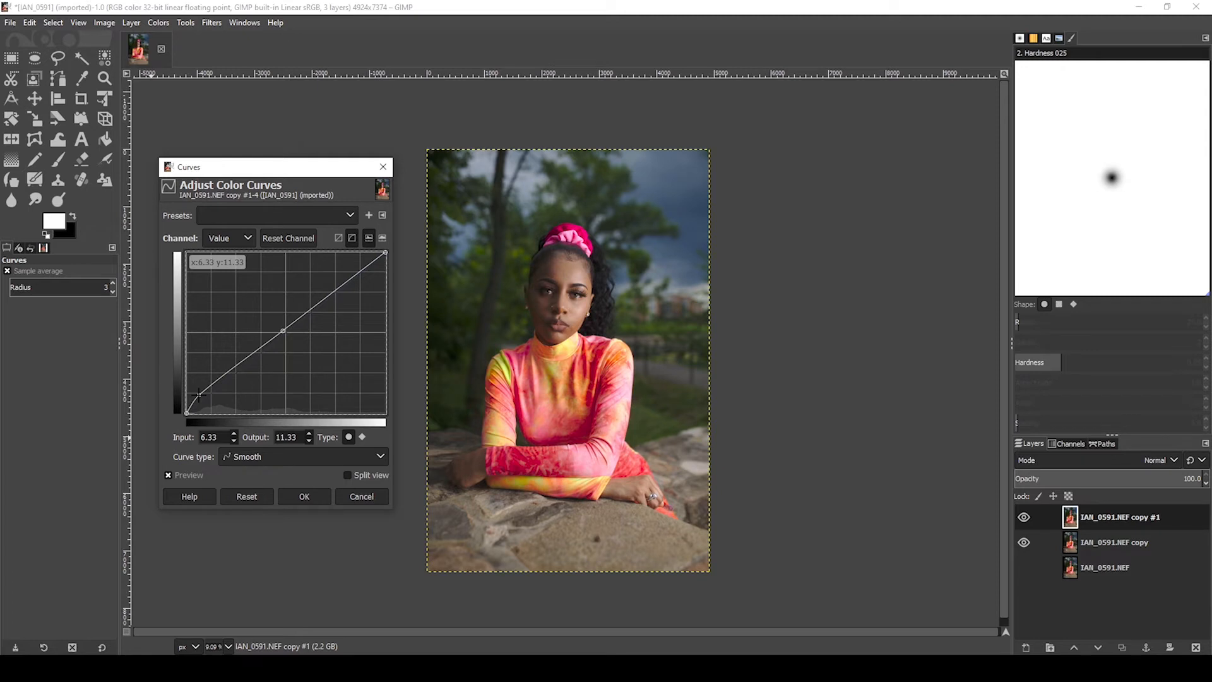
pyautogui.moveTo(198, 395); pyautogui.dragTo(200, 395)
pyautogui.moveTo(200, 396); pyautogui.dragTo(198, 396)
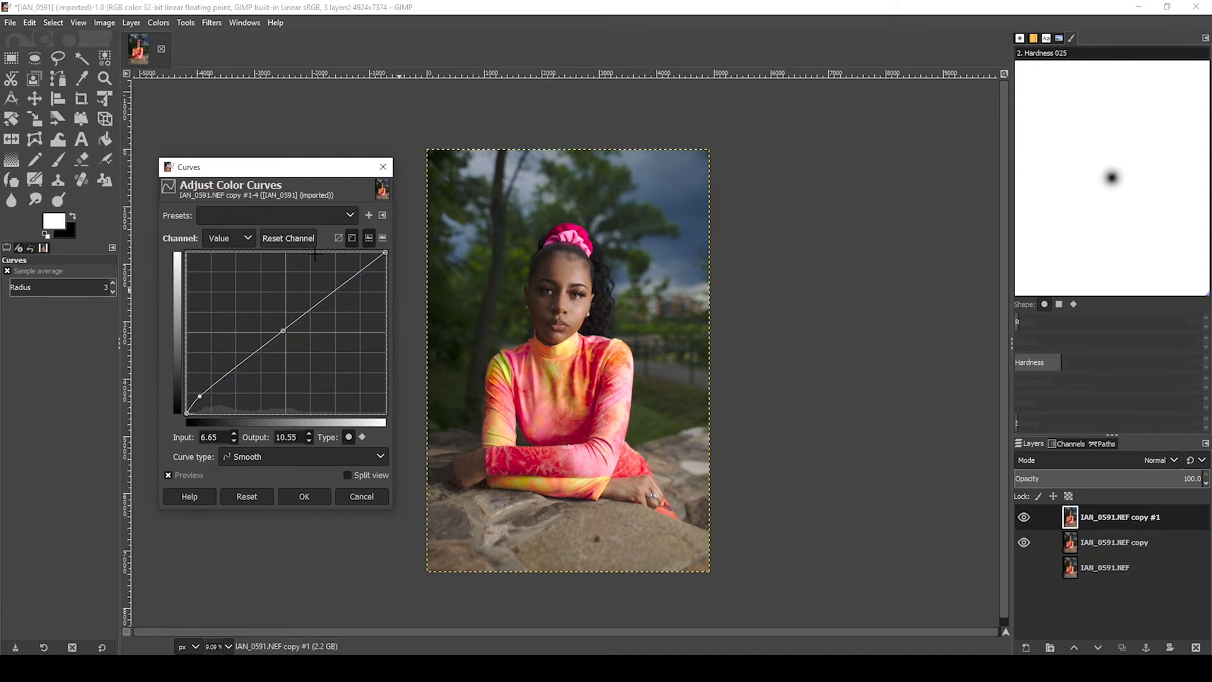
# Add a highlight point to the Value curve, lower it to about input 81.96, output 78.12, and apply the curves
pyautogui.click(357, 272)
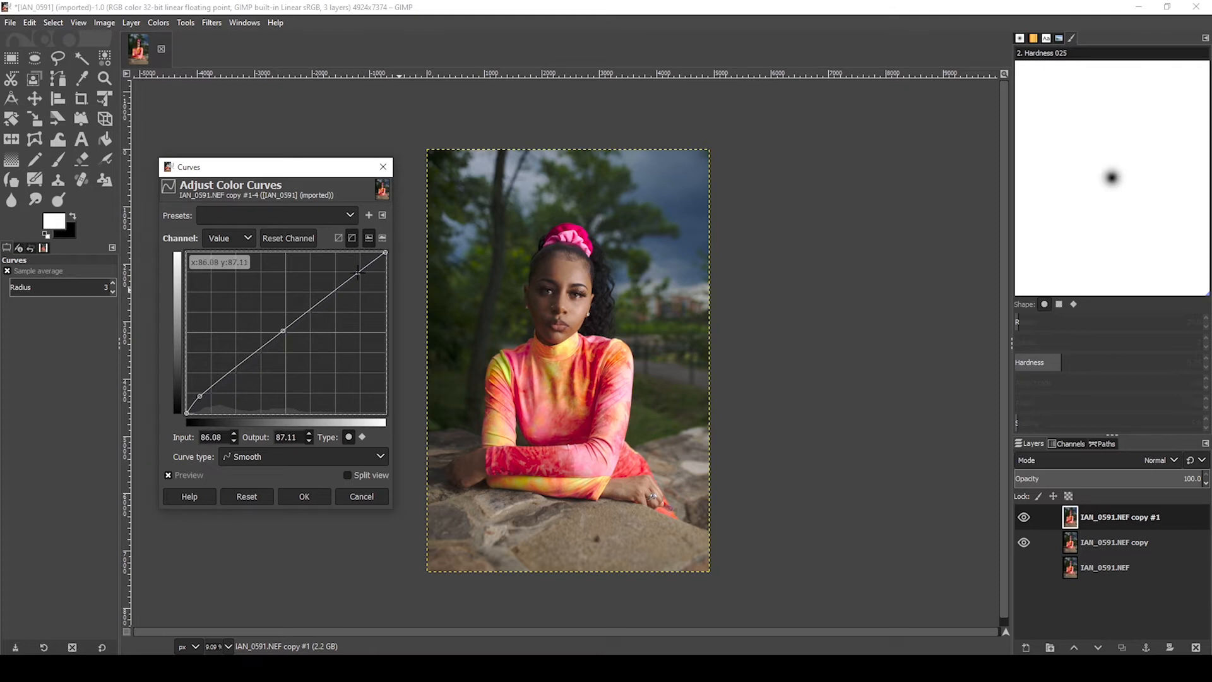
pyautogui.moveTo(357, 272); pyautogui.dragTo(358, 276)
pyautogui.moveTo(358, 276); pyautogui.dragTo(359, 283)
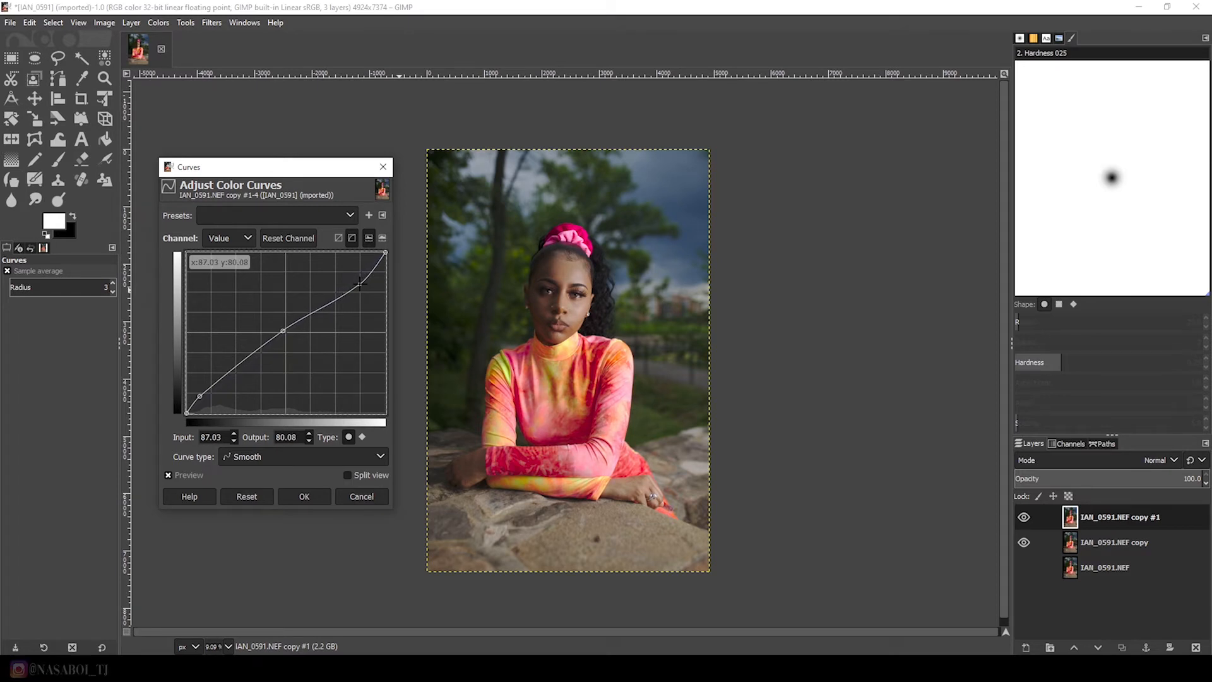
pyautogui.moveTo(359, 283); pyautogui.dragTo(358, 284)
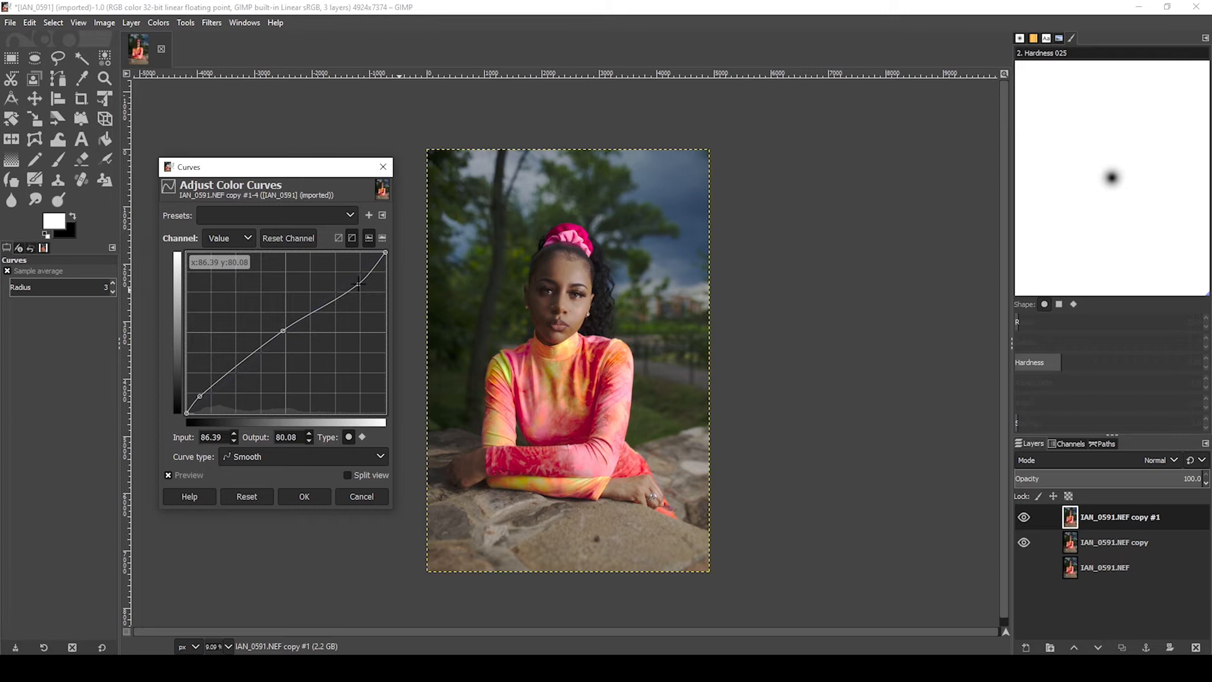
pyautogui.moveTo(358, 284); pyautogui.dragTo(369, 308)
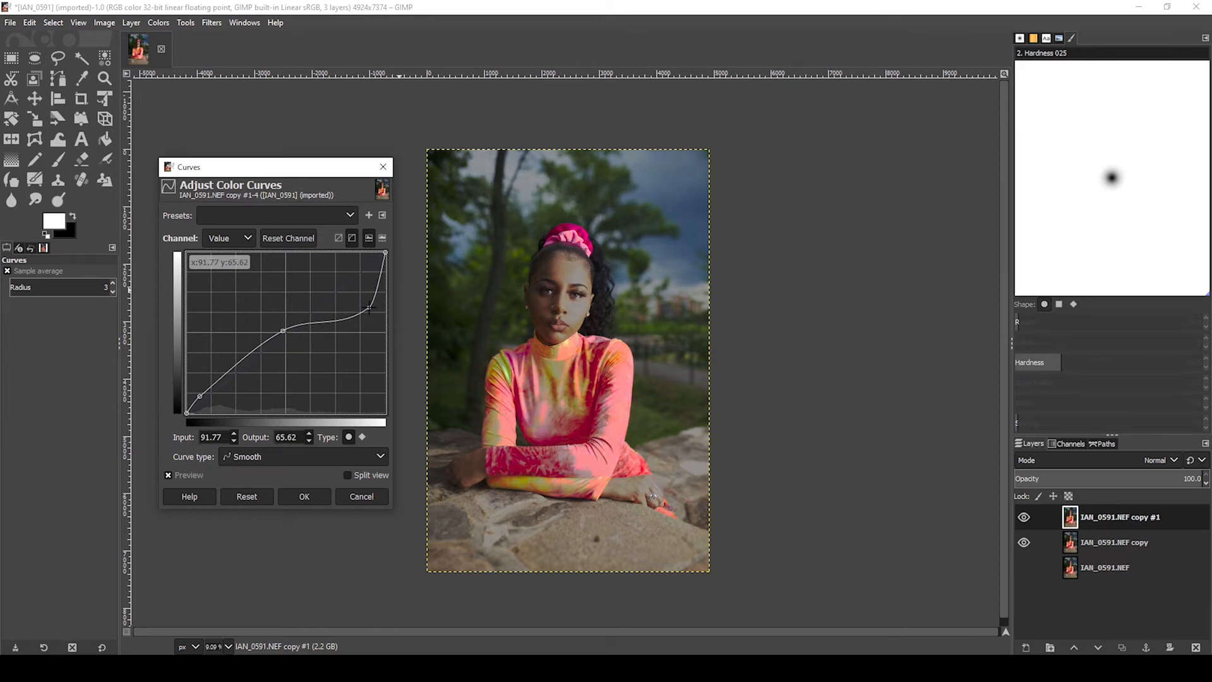
pyautogui.moveTo(370, 308); pyautogui.dragTo(329, 257)
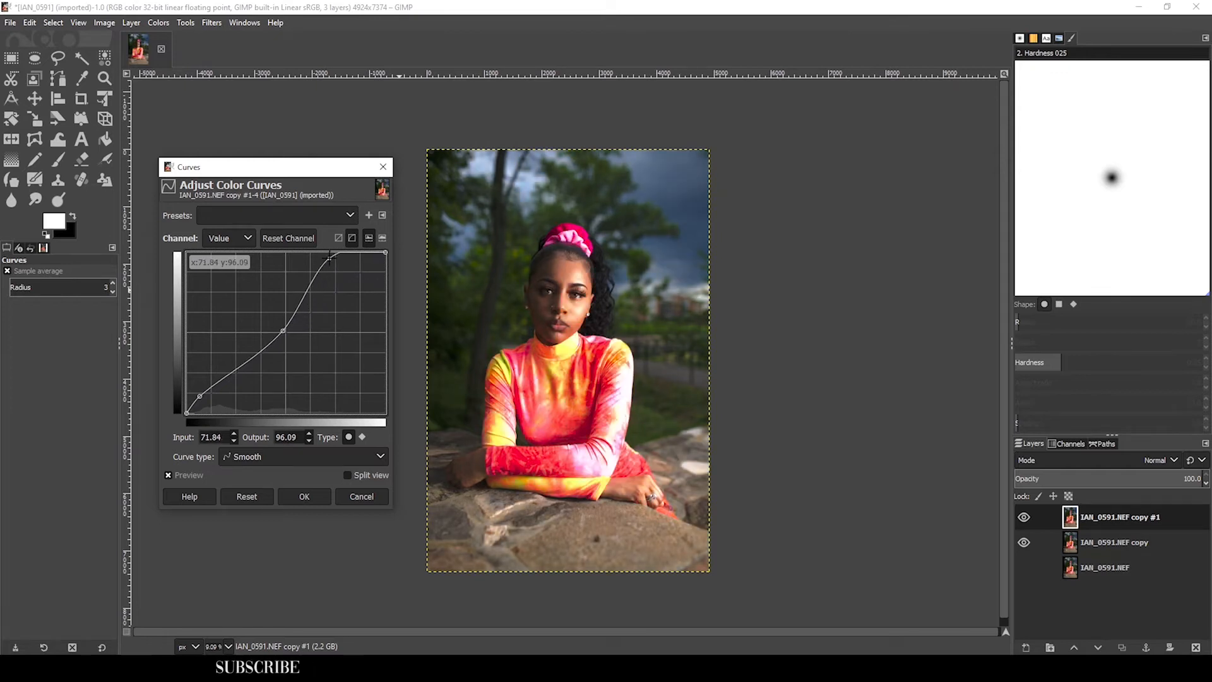
pyautogui.moveTo(329, 257); pyautogui.dragTo(347, 282)
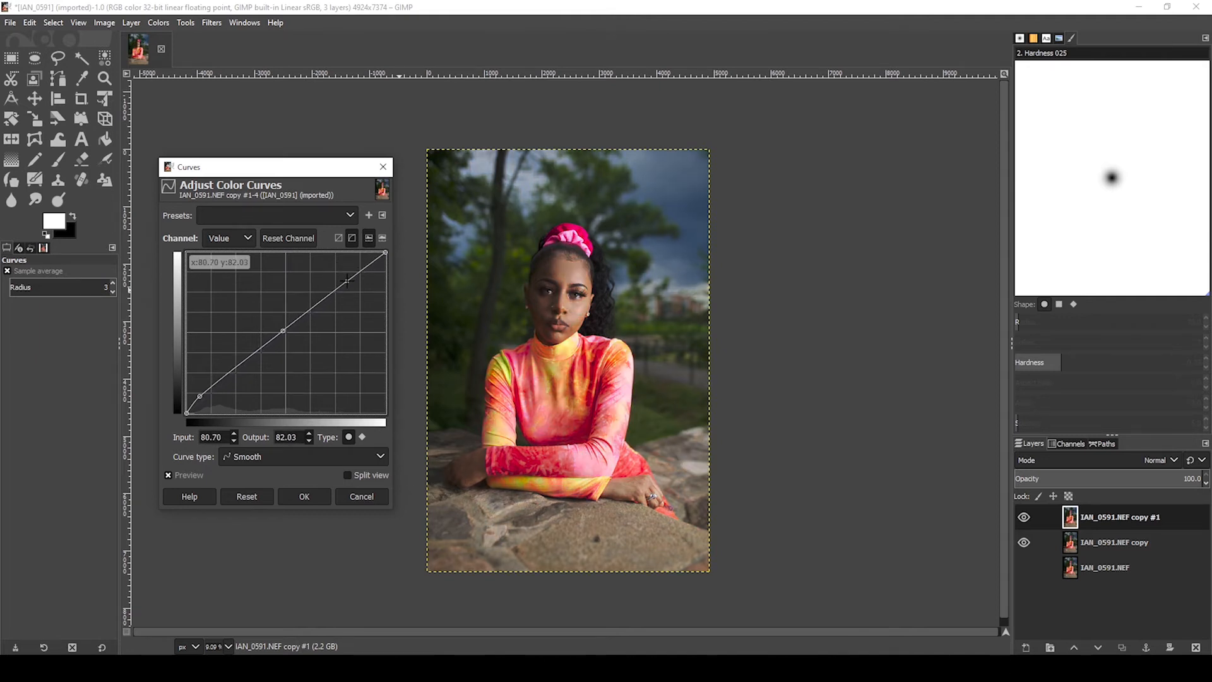
pyautogui.moveTo(347, 281); pyautogui.dragTo(351, 289)
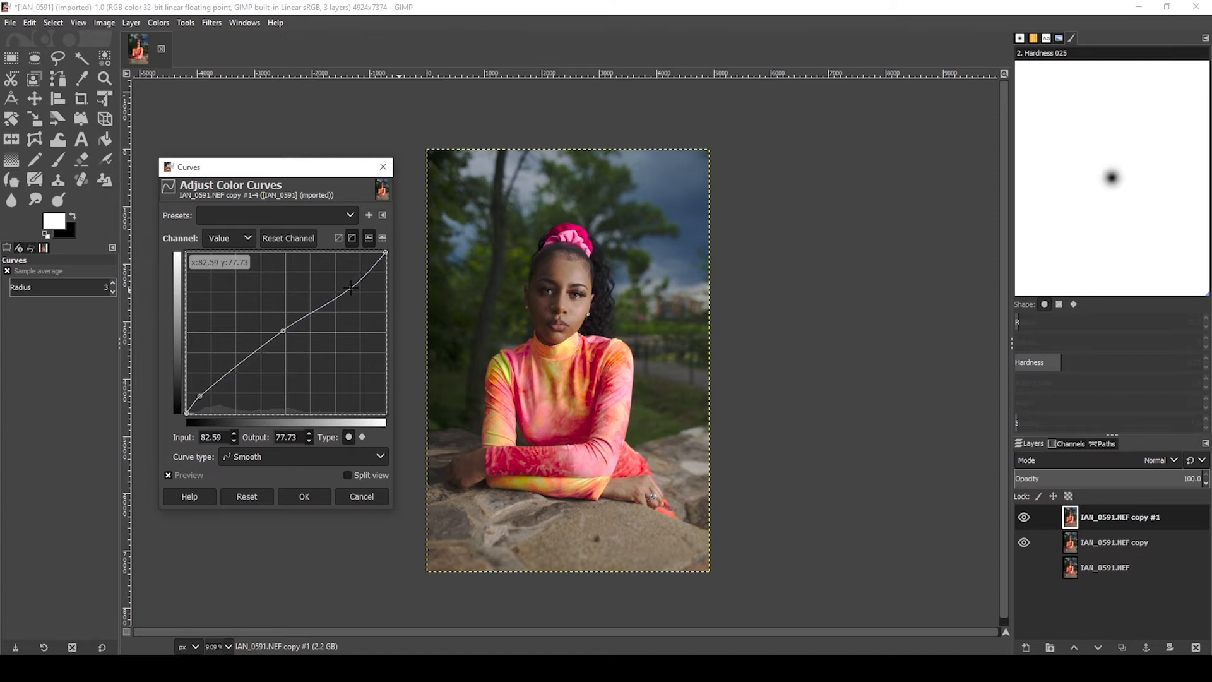
pyautogui.moveTo(351, 288); pyautogui.dragTo(350, 287)
pyautogui.moveTo(350, 287); pyautogui.dragTo(349, 288)
pyautogui.moveTo(349, 287); pyautogui.dragTo(349, 287)
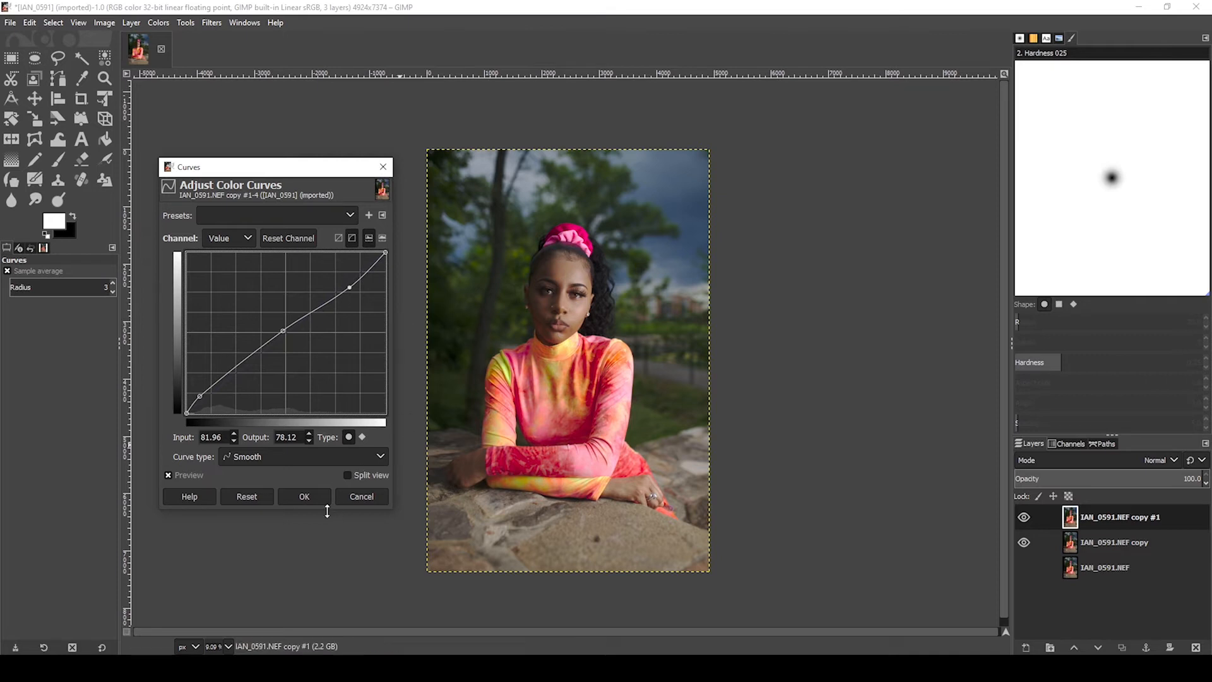
pyautogui.click(304, 496)
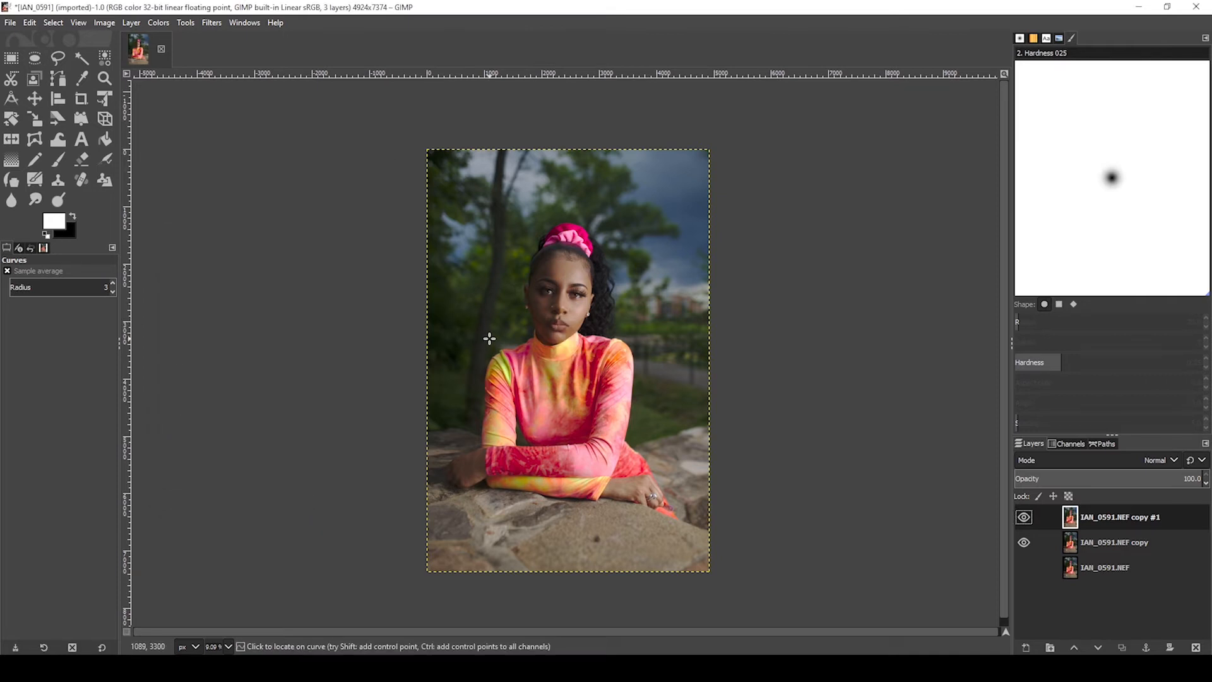
# Rename the curves-adjusted top layer as "IAN_0591.NEF adj curve"
pyautogui.moveTo(745, 454); pyautogui.dragTo(736, 451)
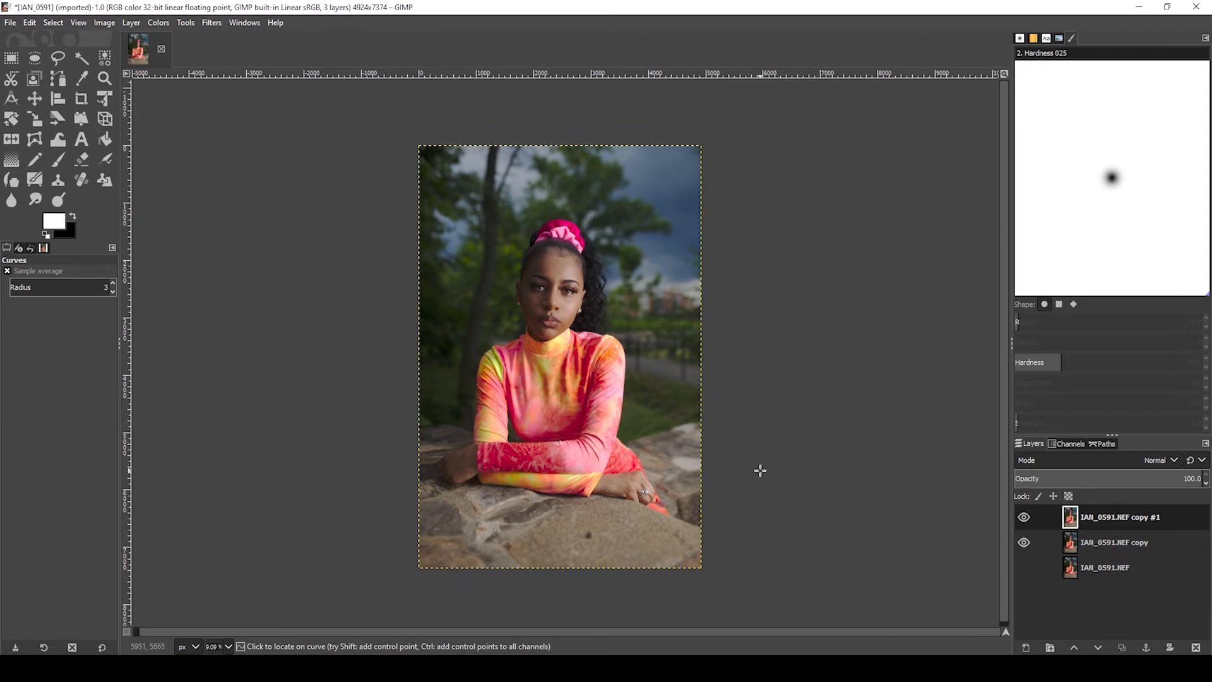
pyautogui.doubleClick(1155, 517)
pyautogui.press('End')
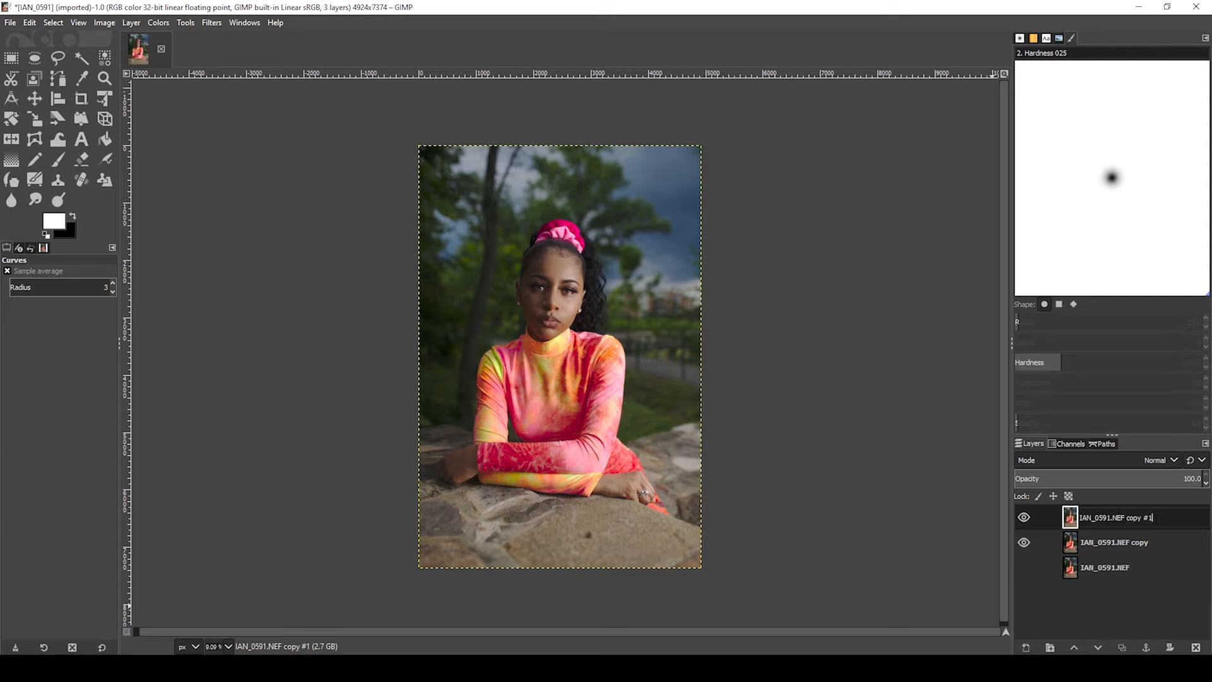
pyautogui.press('BackSpace')
pyautogui.press('BackSpace')
pyautogui.press('BackSpace')
pyautogui.press('BackSpace')
pyautogui.press('BackSpace')
pyautogui.press('BackSpace')
pyautogui.write('adj curve')
pyautogui.press('Return')
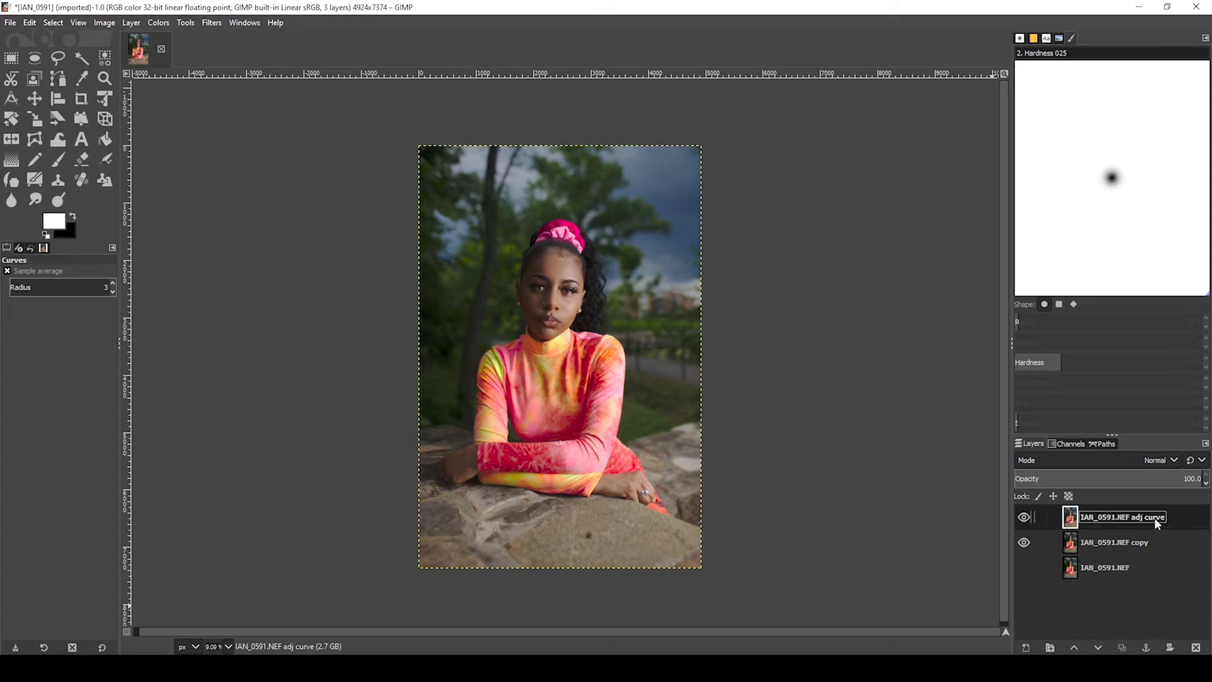
# Duplicate the adj curve layer and apply an Exposure adjustment of about 0.116 to the new copy
pyautogui.click(1121, 649)
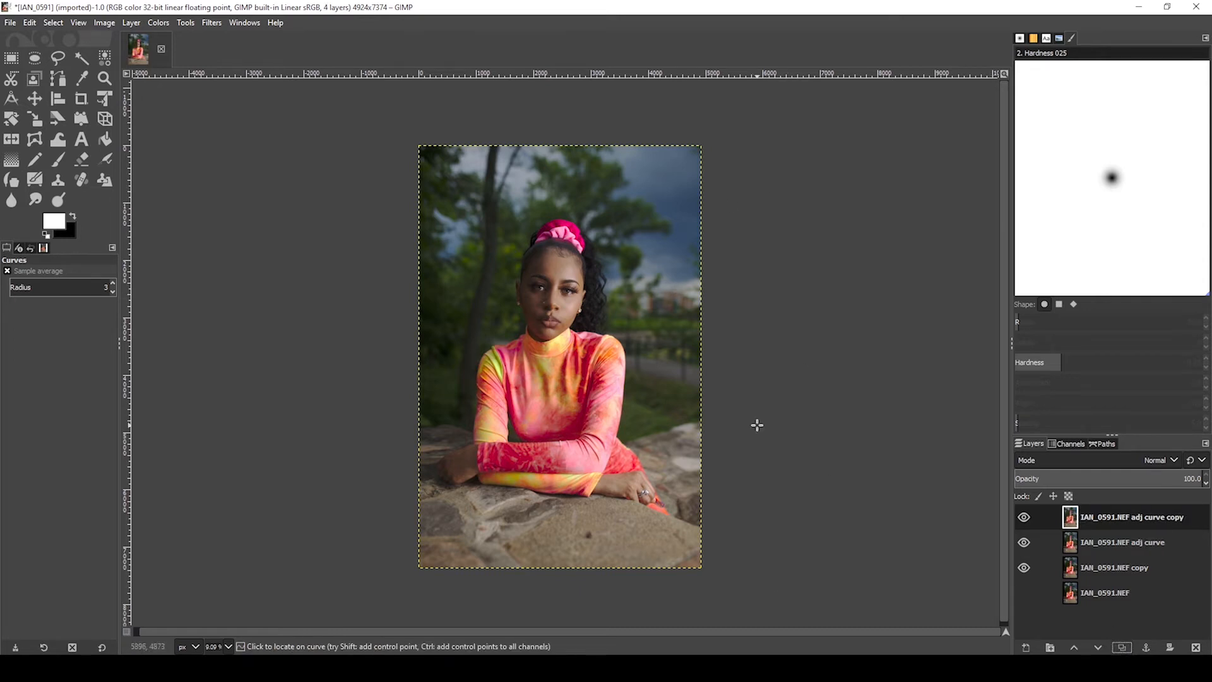
pyautogui.click(166, 26)
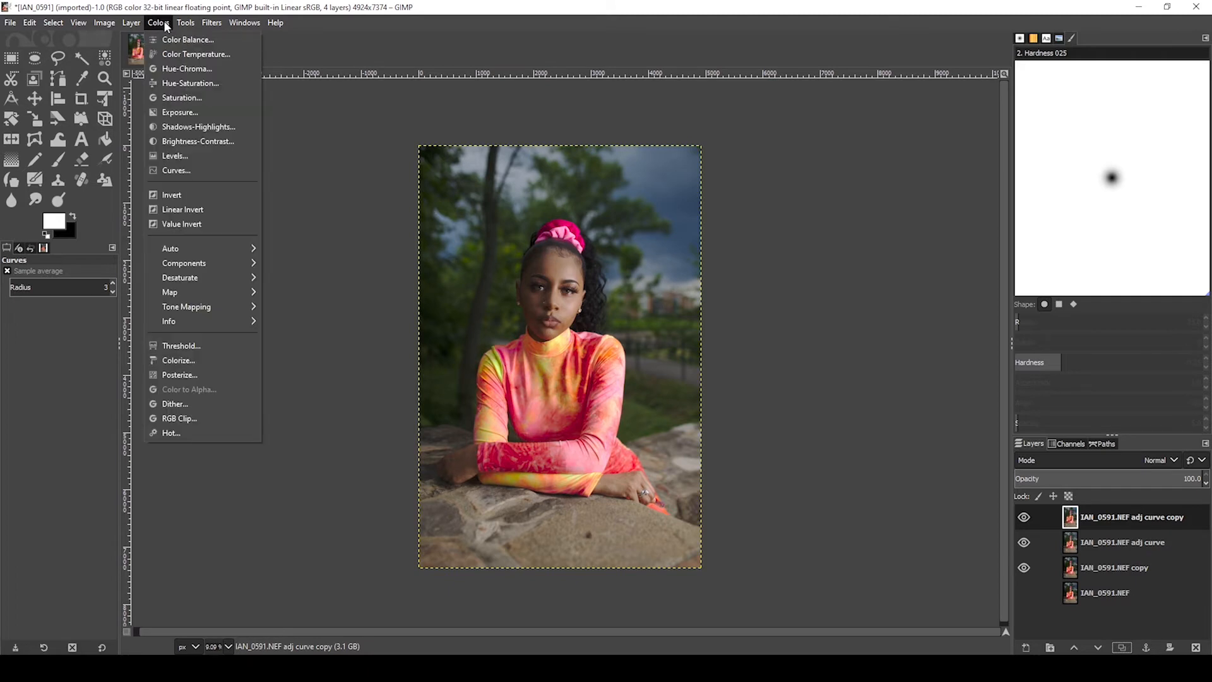
pyautogui.click(187, 112)
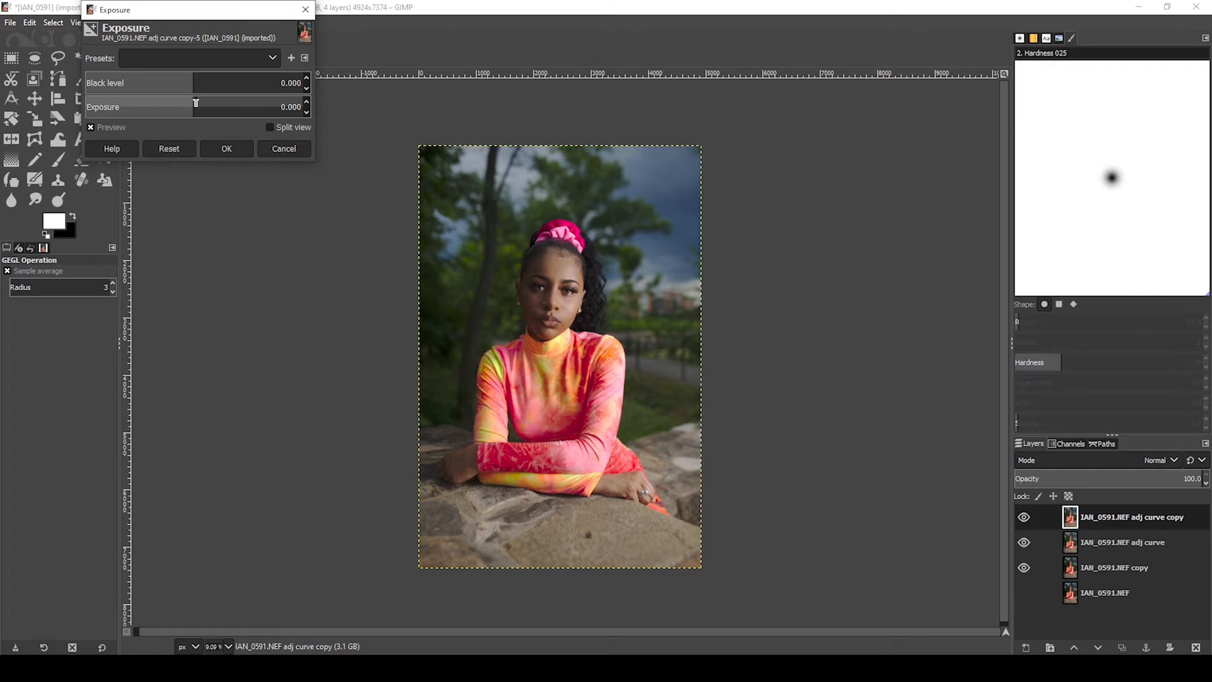
pyautogui.click(196, 103)
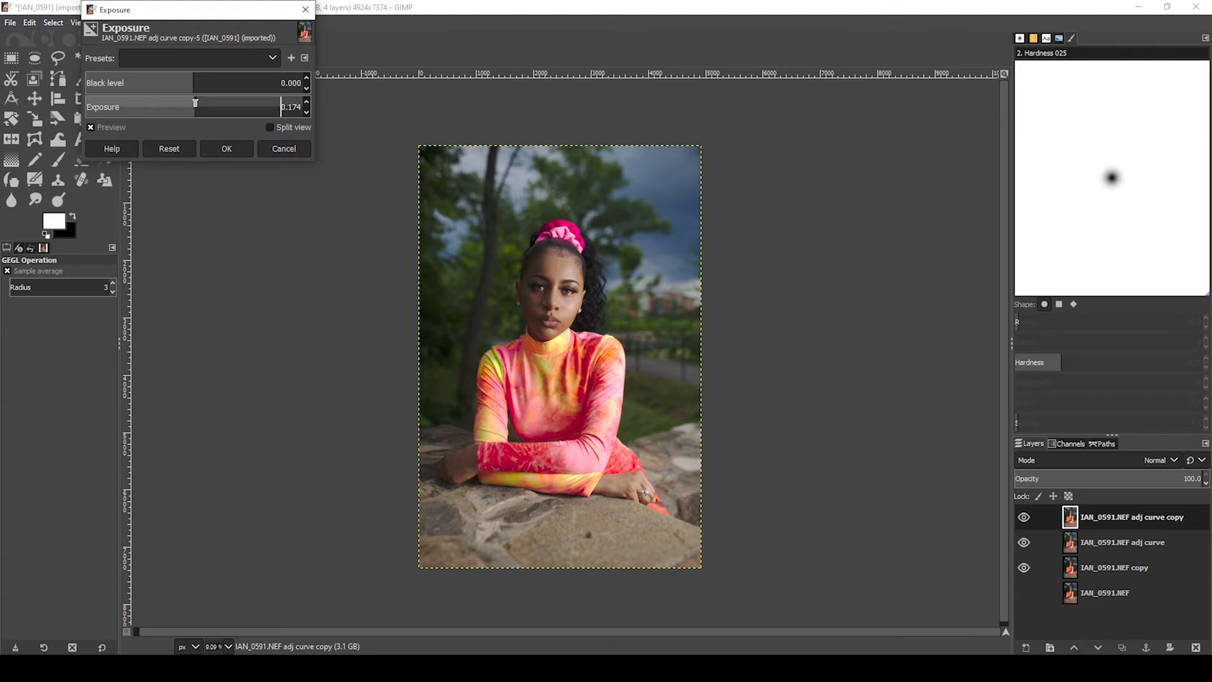
pyautogui.click(194, 104)
pyautogui.moveTo(194, 105); pyautogui.dragTo(195, 104)
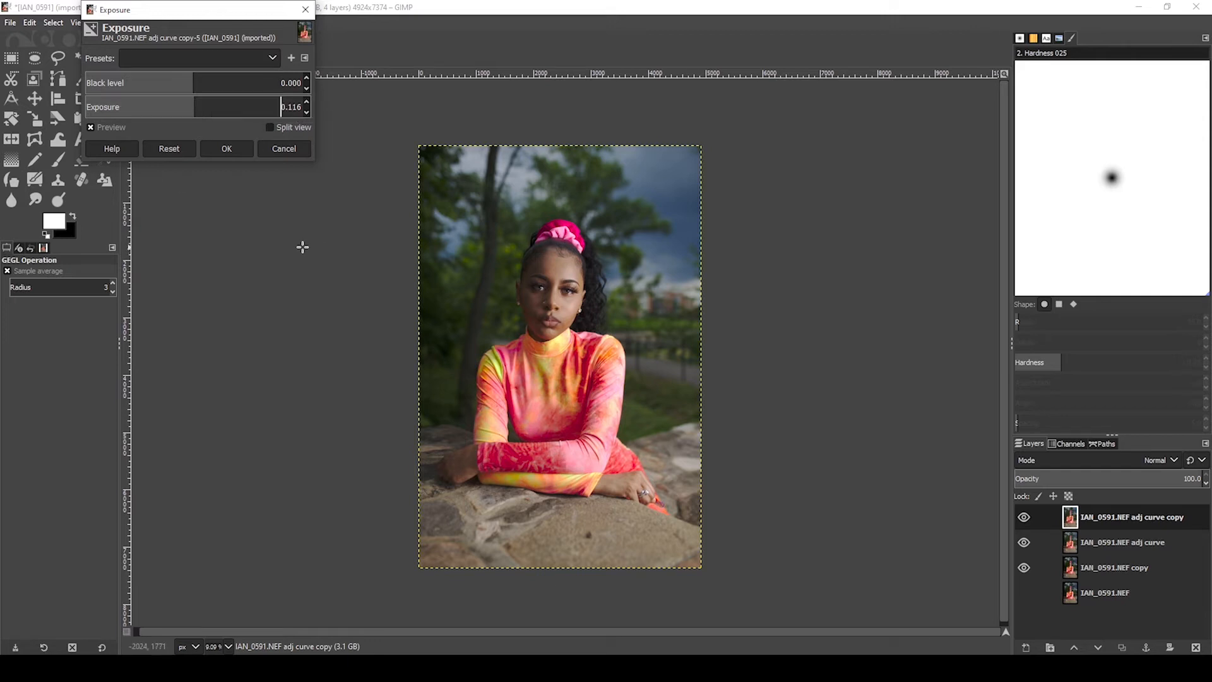
pyautogui.click(225, 149)
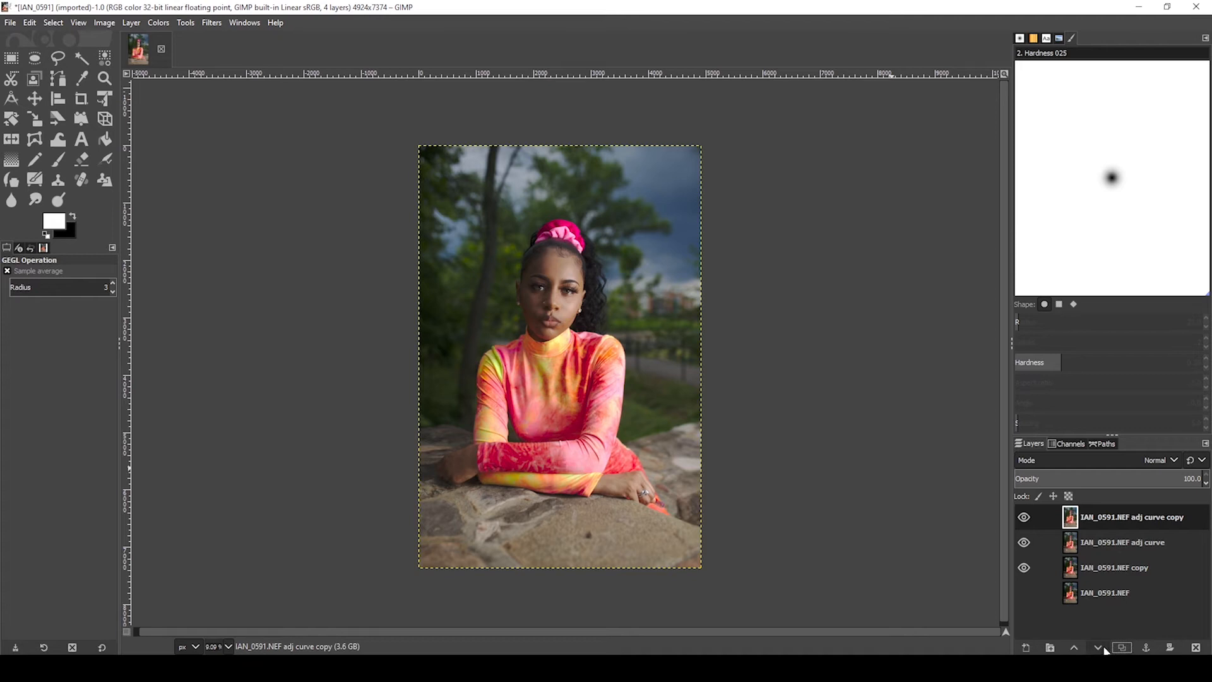
# Duplicate the top exposure-adjusted layer and apply Shadows-Highlights to the new copy with Shadows at about 49.39
pyautogui.click(1120, 648)
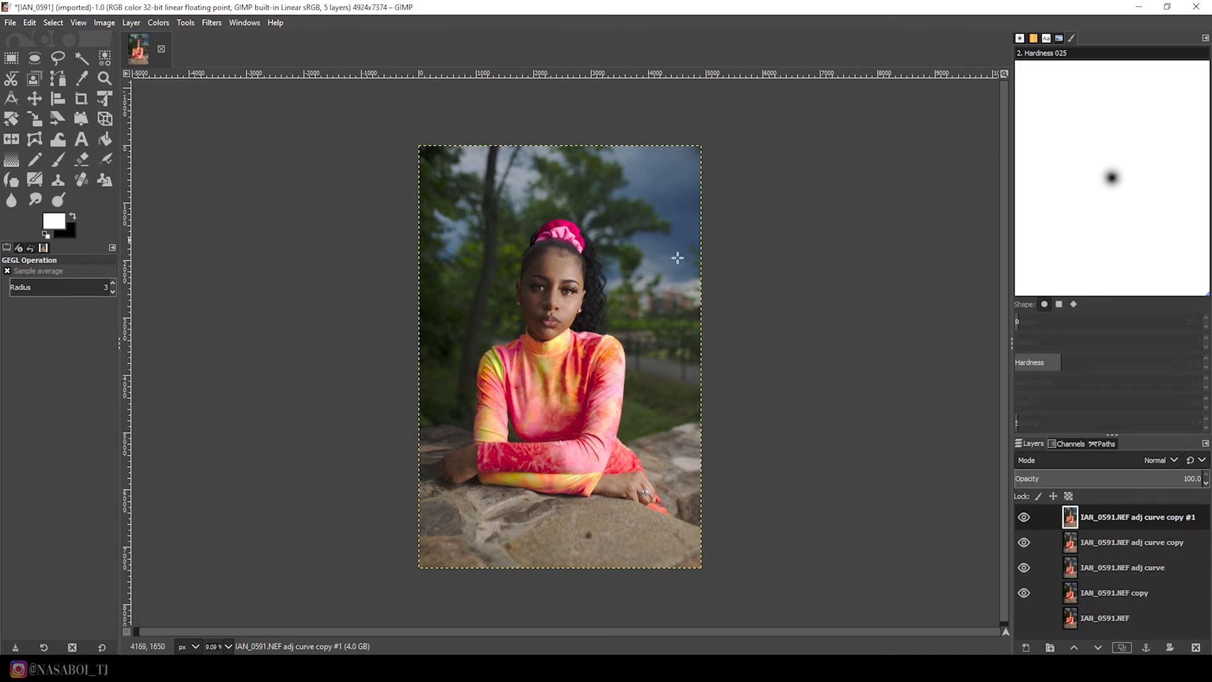
pyautogui.click(162, 24)
pyautogui.click(181, 128)
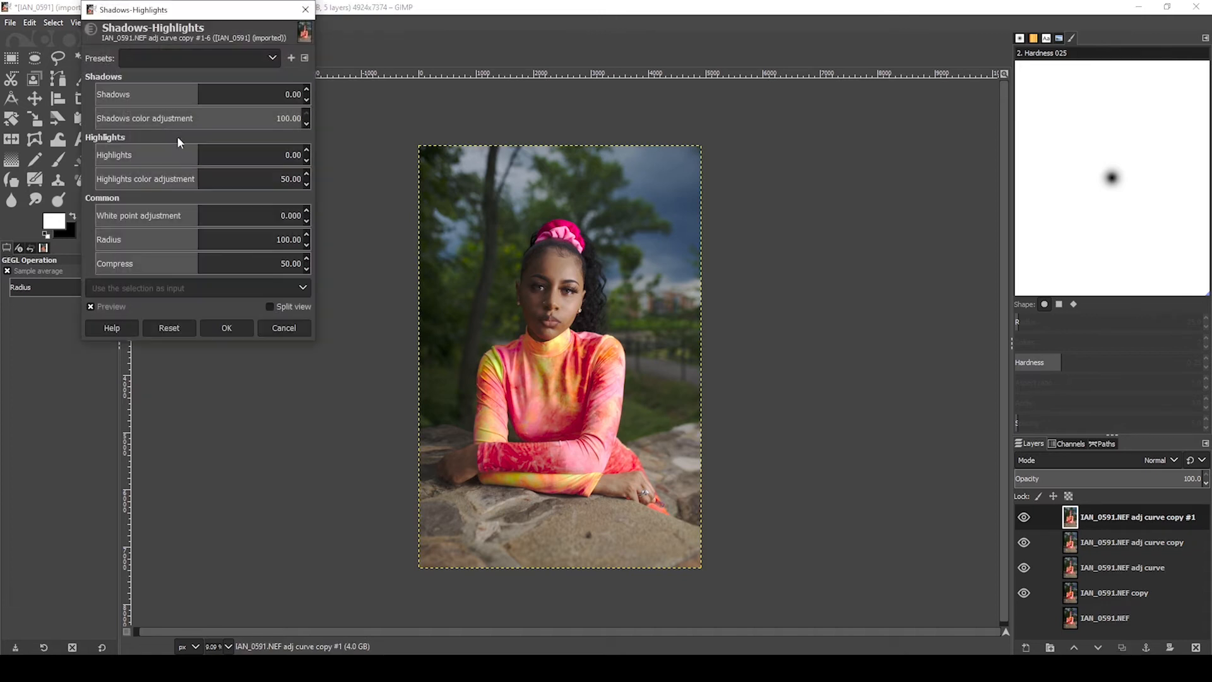
pyautogui.click(213, 92)
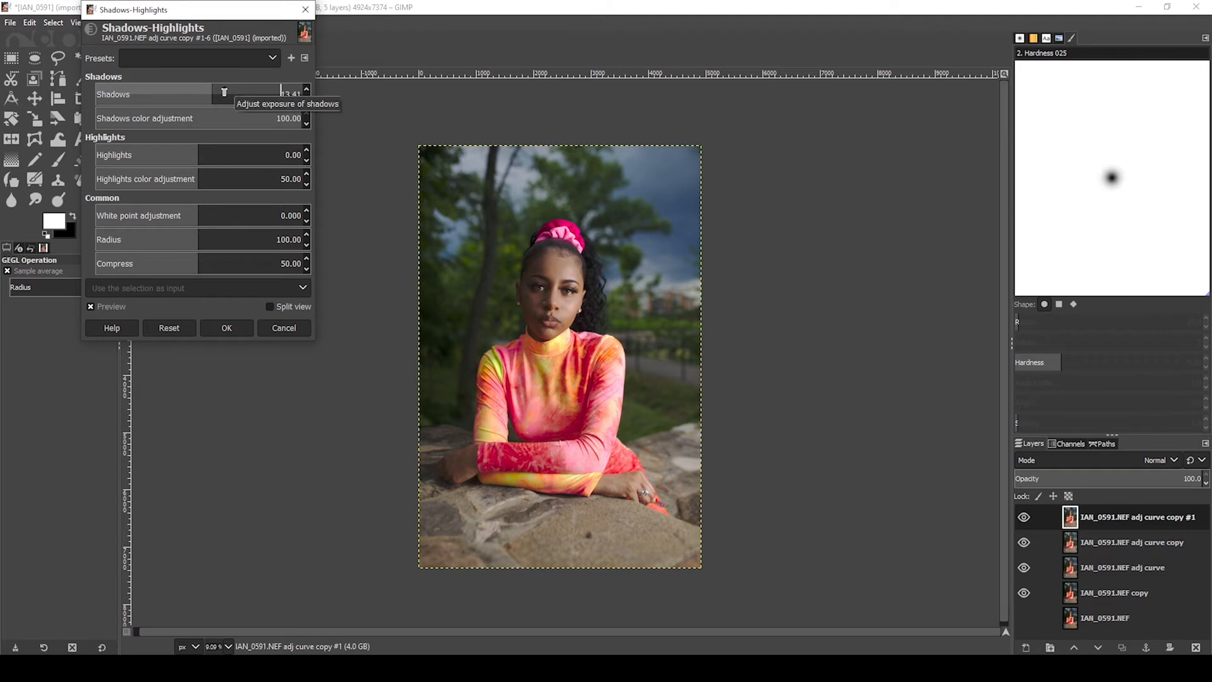
pyautogui.click(224, 92)
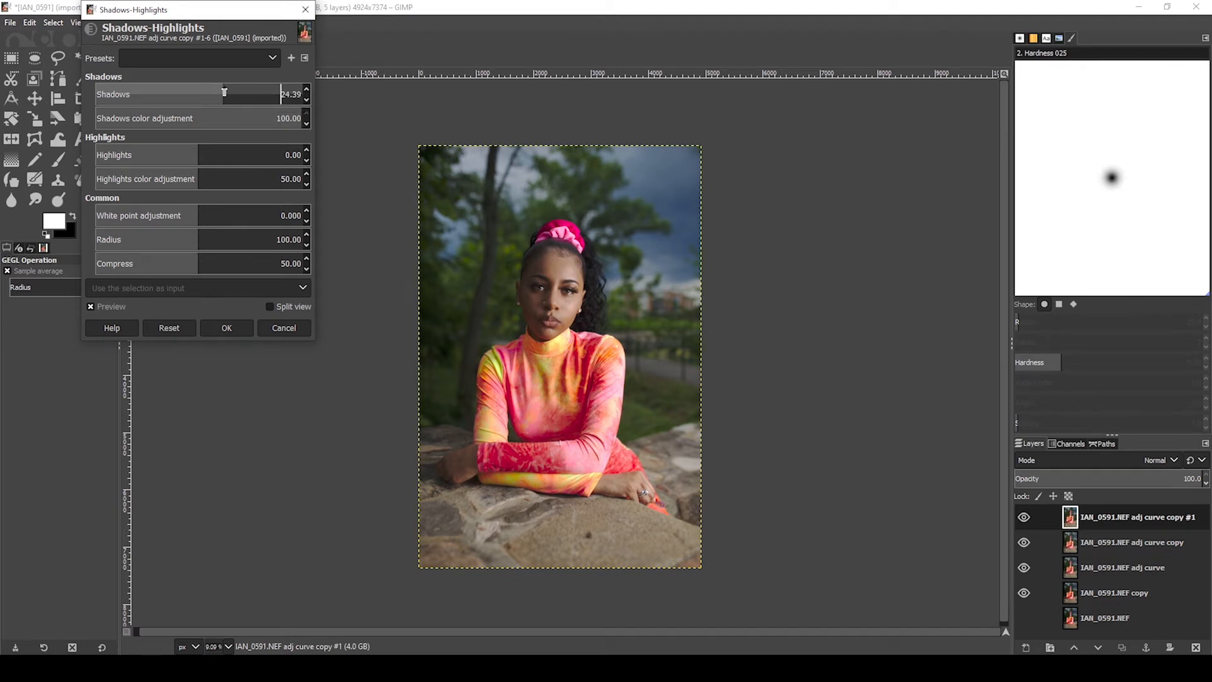
pyautogui.click(256, 92)
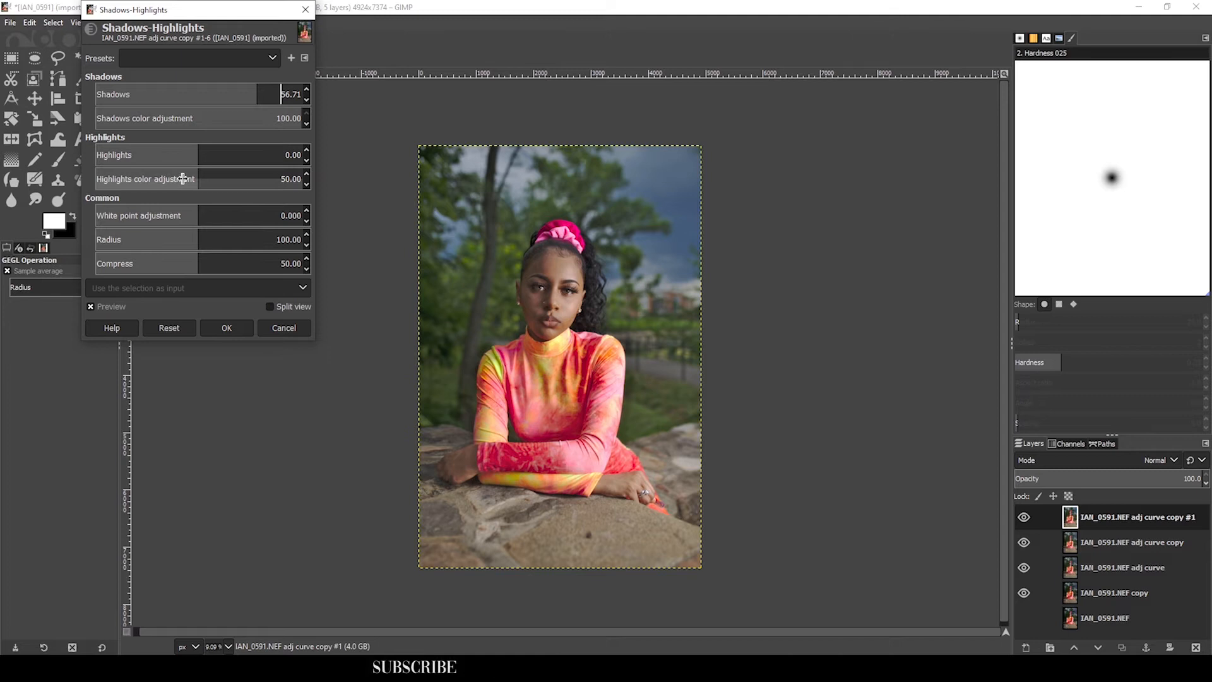
pyautogui.click(252, 89)
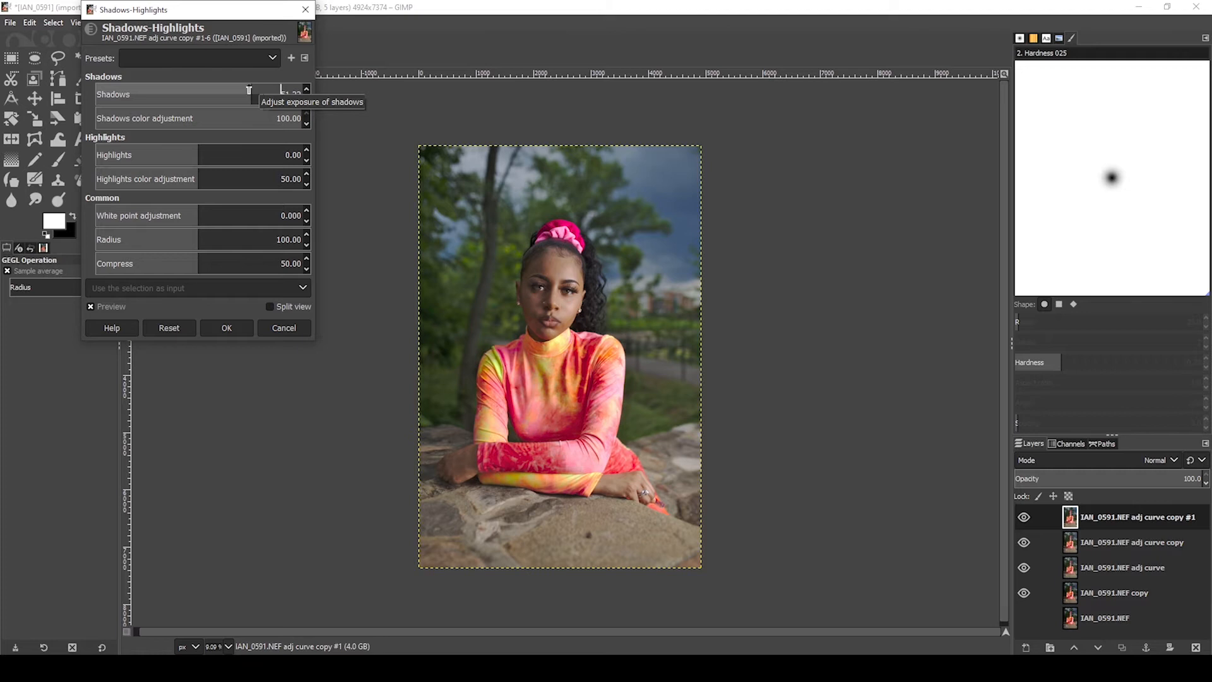
pyautogui.click(250, 92)
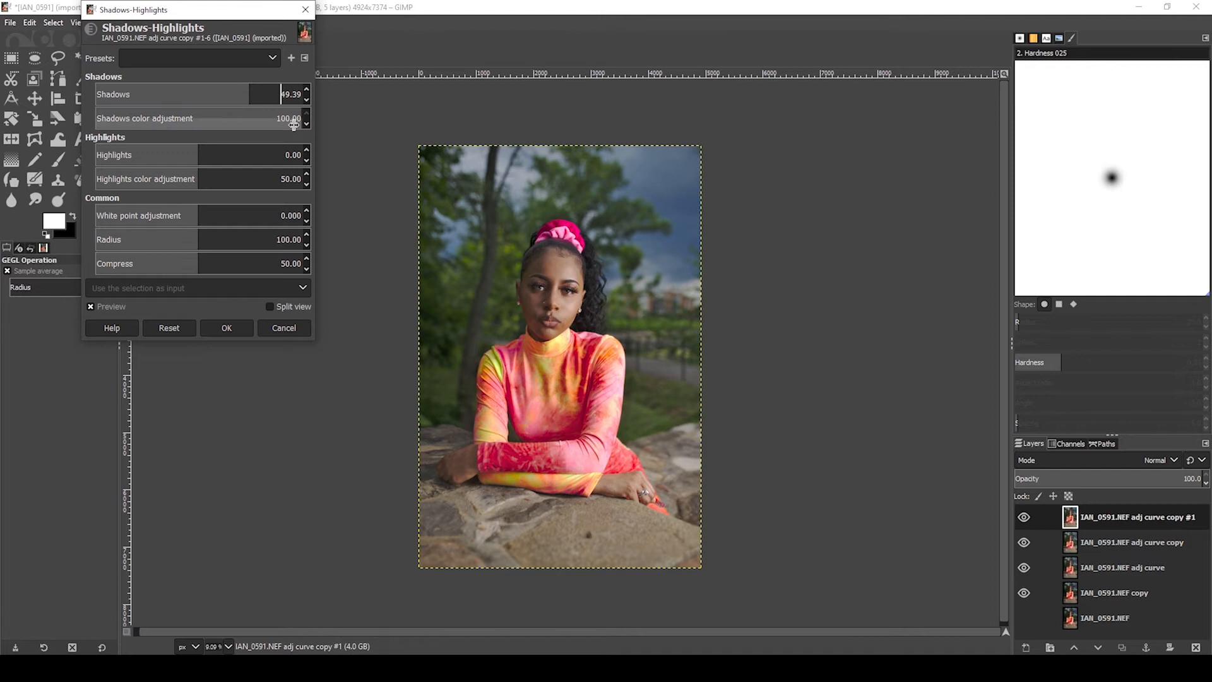
pyautogui.click(244, 325)
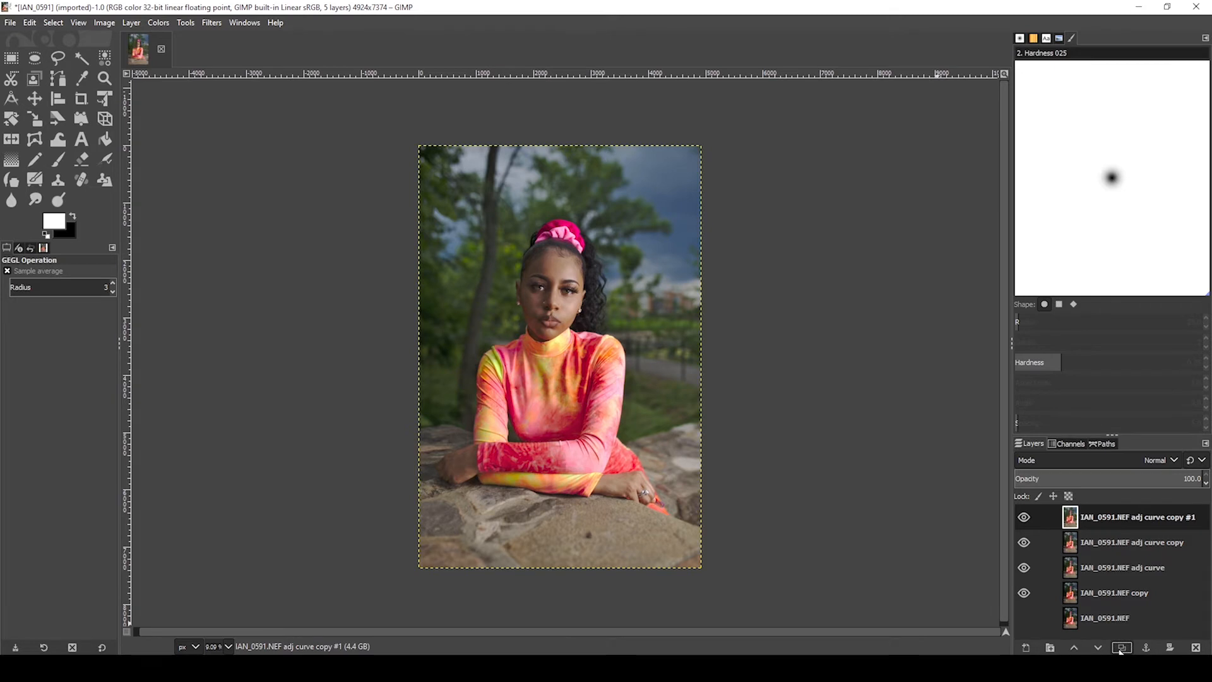
# Merge the visible layers into one, expanded as necessary, then toggle the merged layer's visibility to compare it with the original
pyautogui.rightClick(1121, 594)
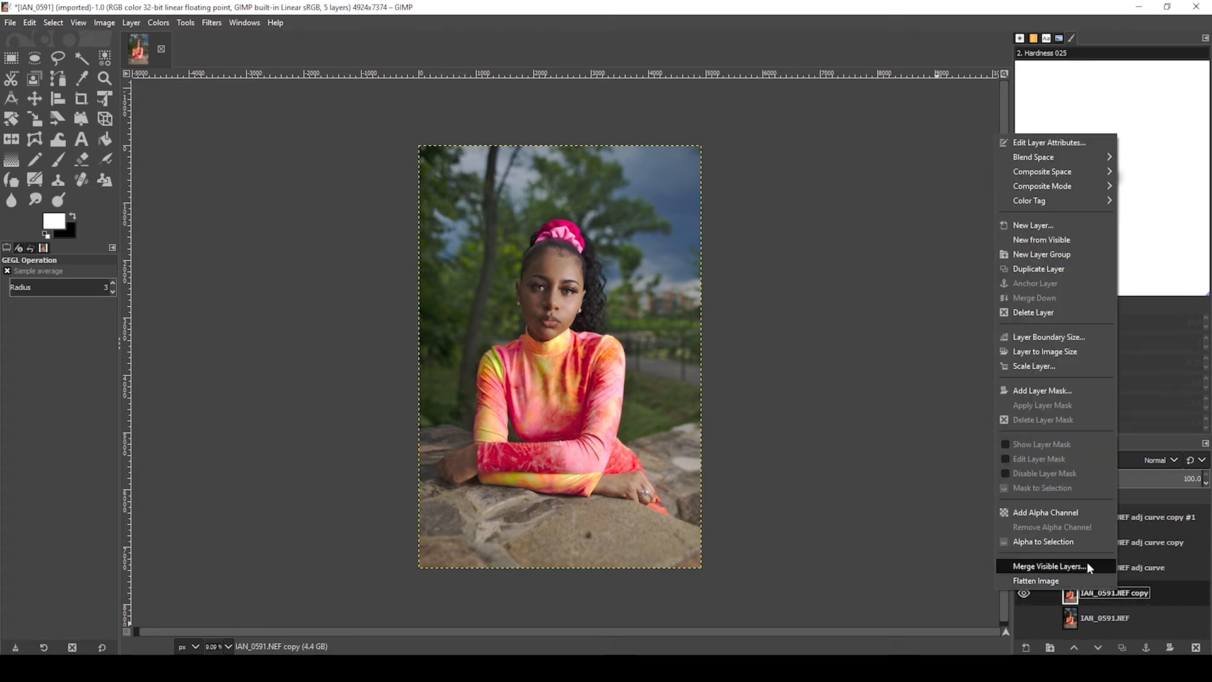
pyautogui.click(1087, 566)
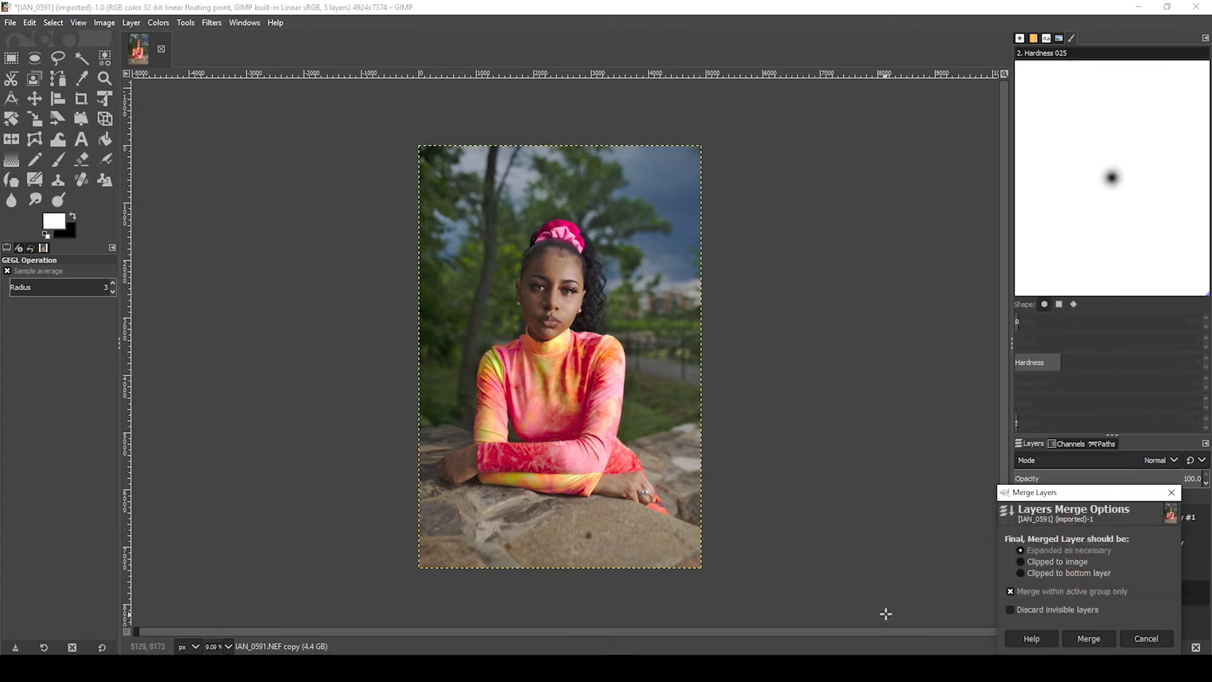
pyautogui.click(1079, 638)
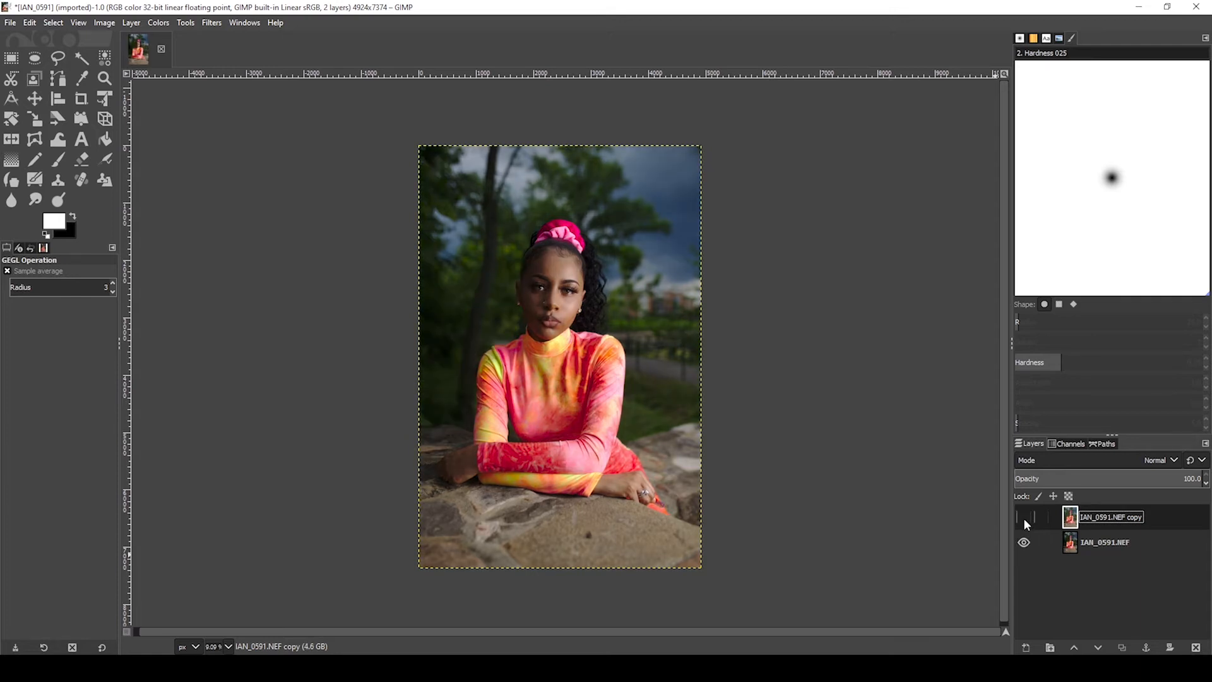
pyautogui.click(1024, 517)
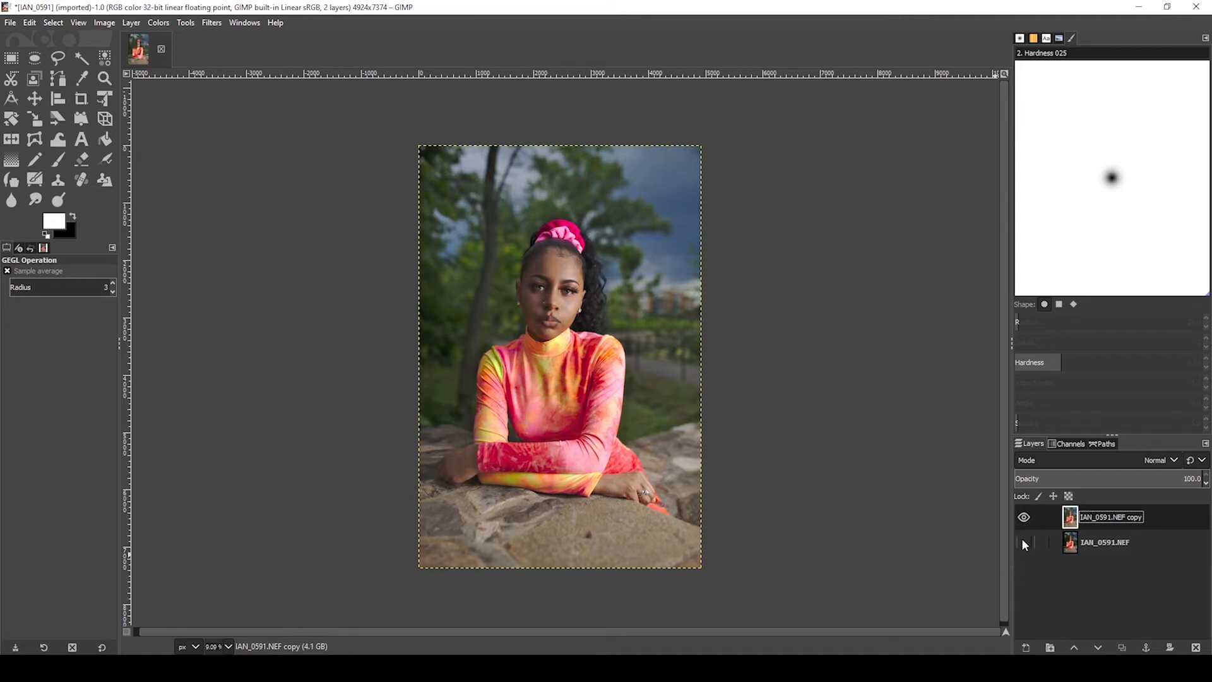
# Duplicate the merged layer and apply Brightness-Contrast to the new copy with Contrast at about 0.032
pyautogui.click(1123, 649)
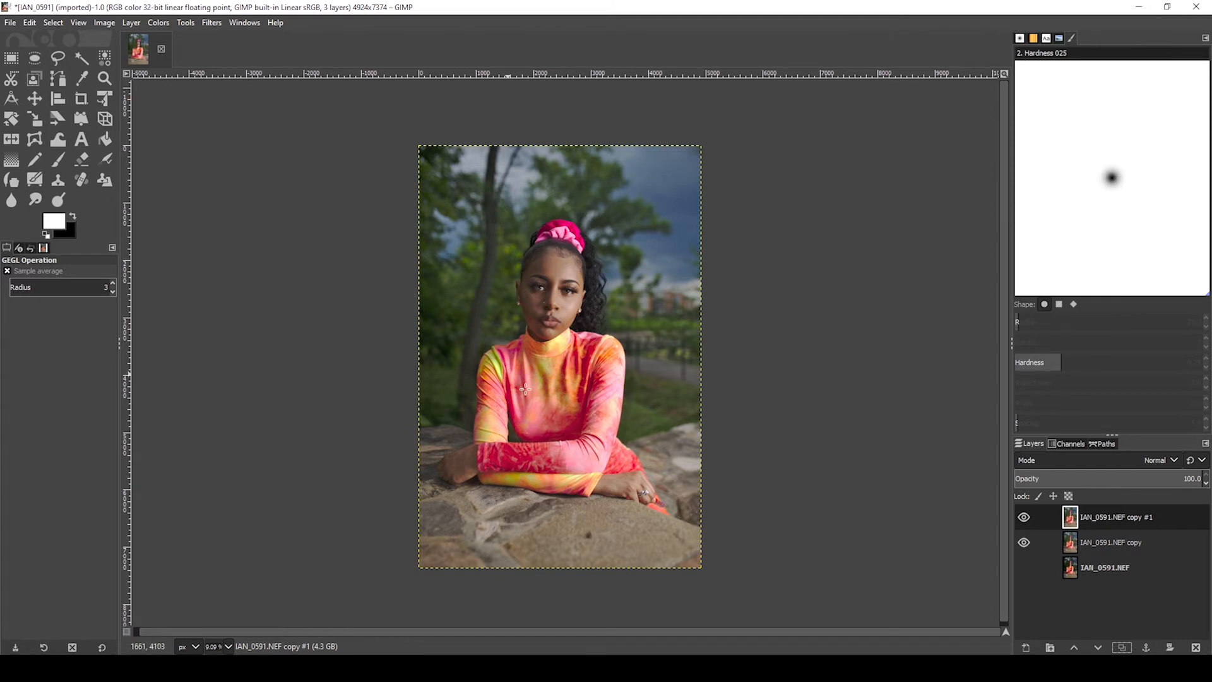
pyautogui.click(158, 24)
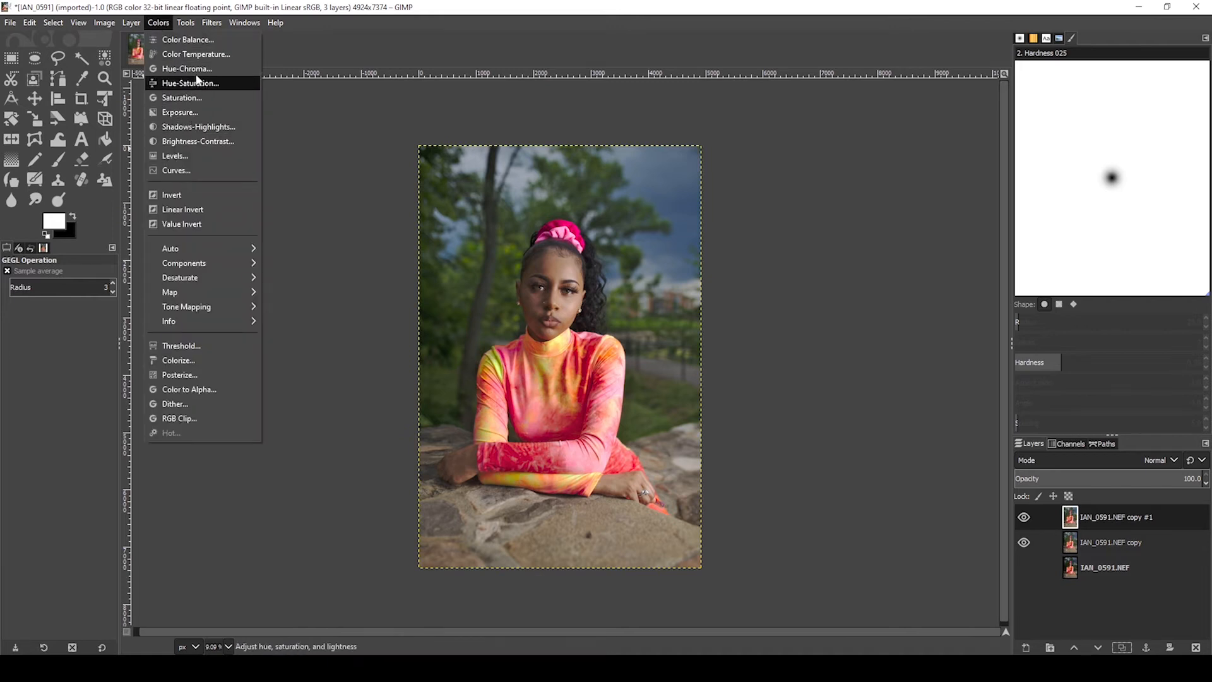
pyautogui.click(194, 141)
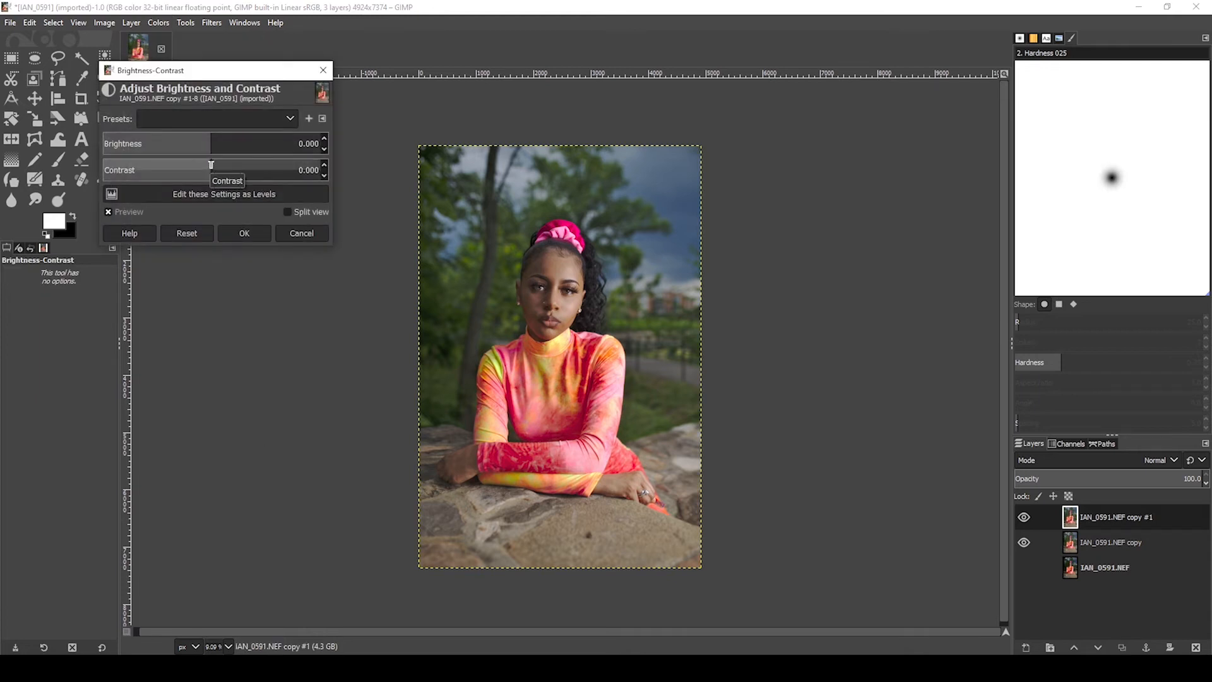
pyautogui.click(215, 167)
pyautogui.click(218, 167)
pyautogui.click(219, 167)
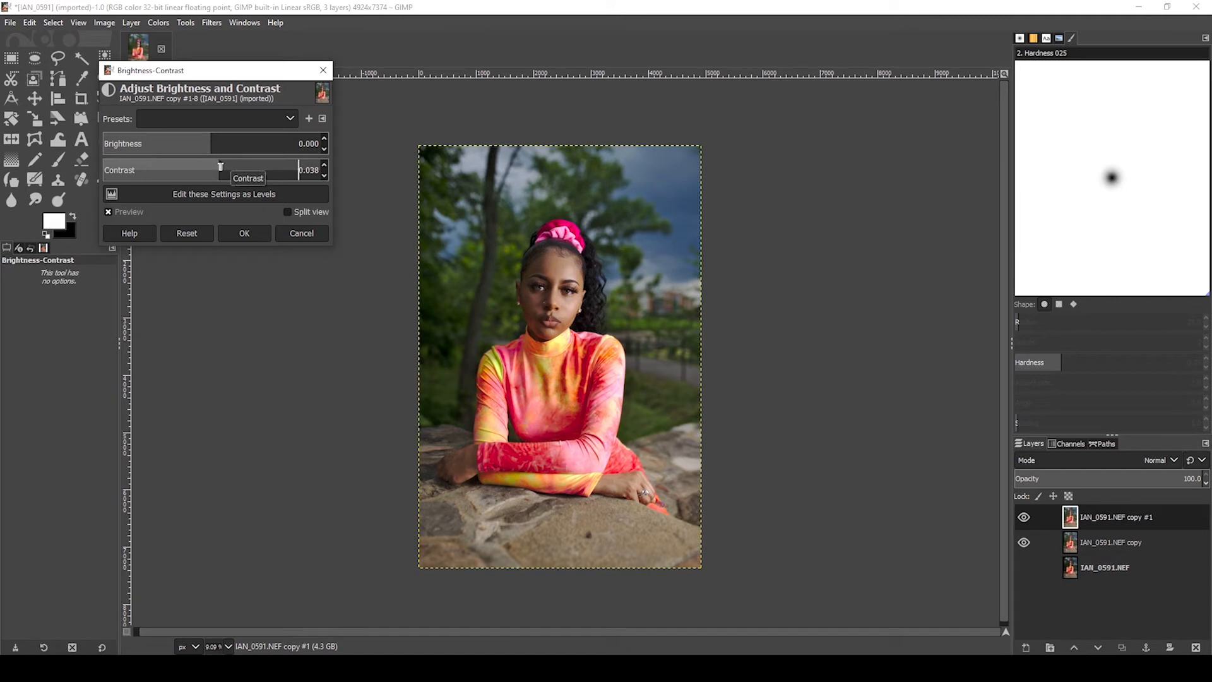
pyautogui.click(218, 166)
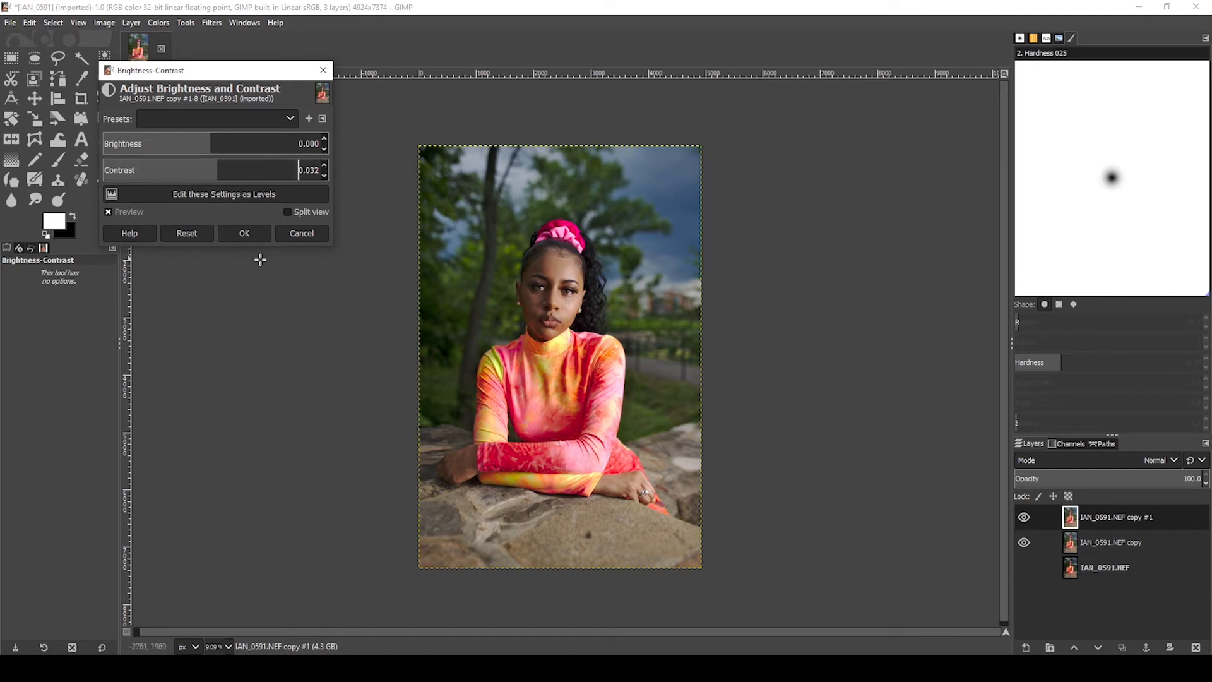
pyautogui.click(243, 233)
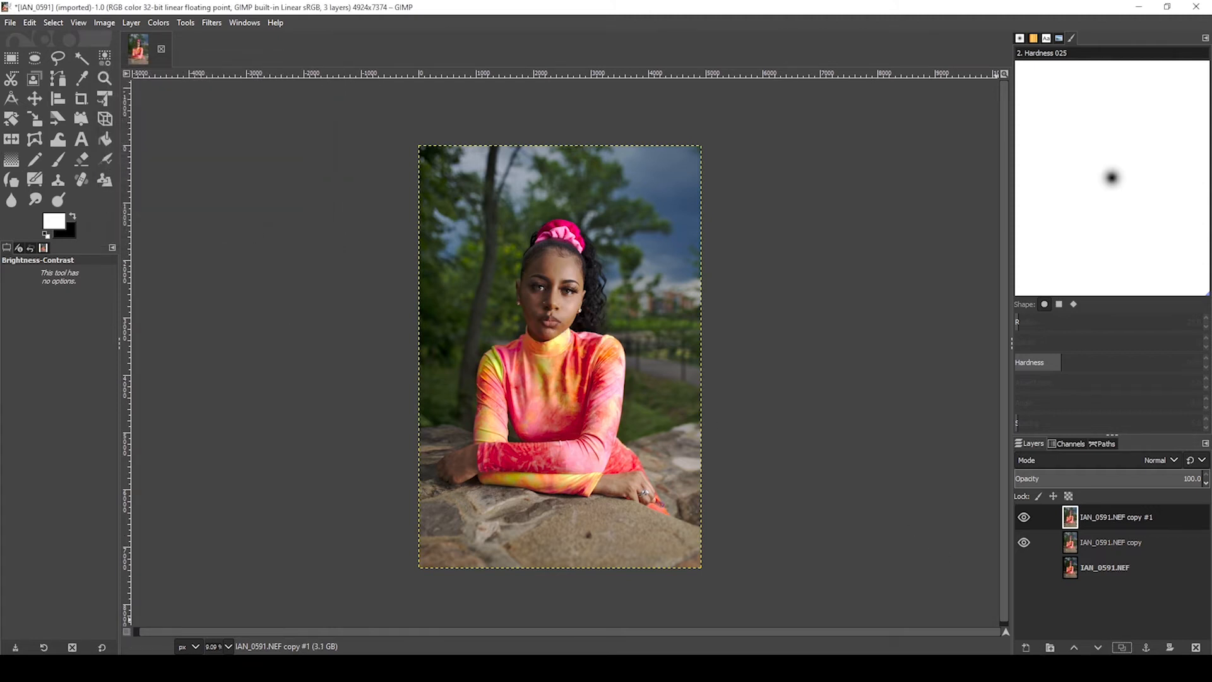
# Duplicate the contrast-adjusted layer and apply Color Temperature to the new copy with an original temperature of 6000
pyautogui.click(1121, 647)
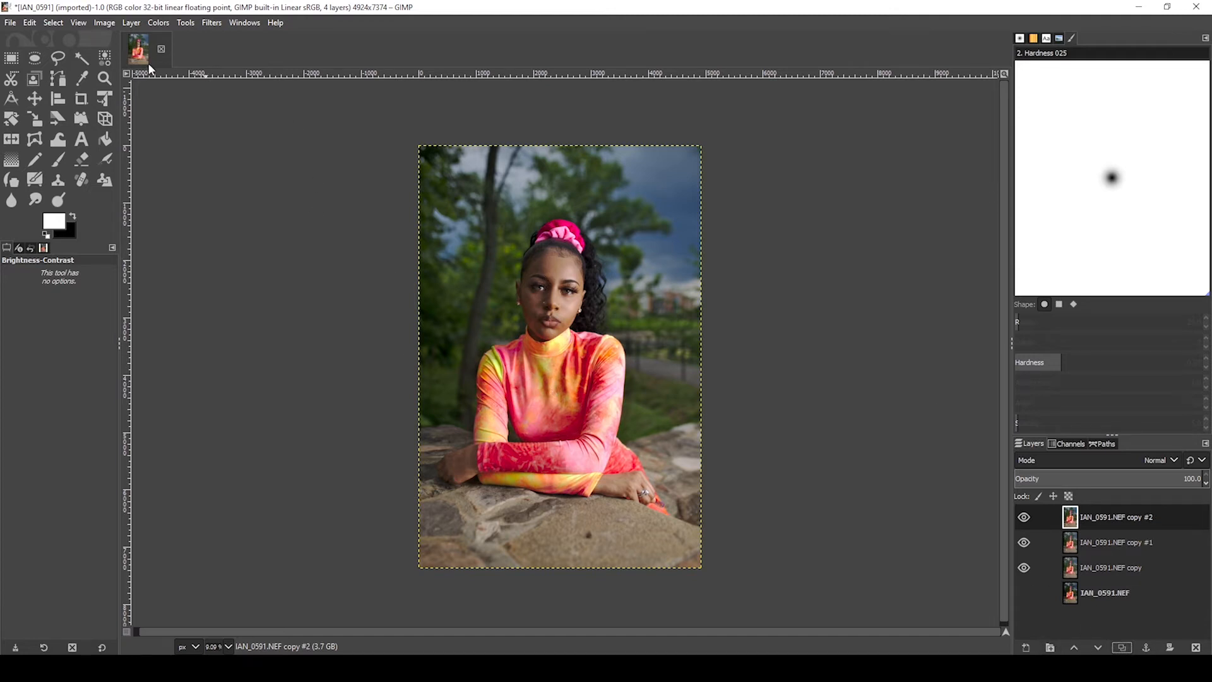
pyautogui.click(160, 24)
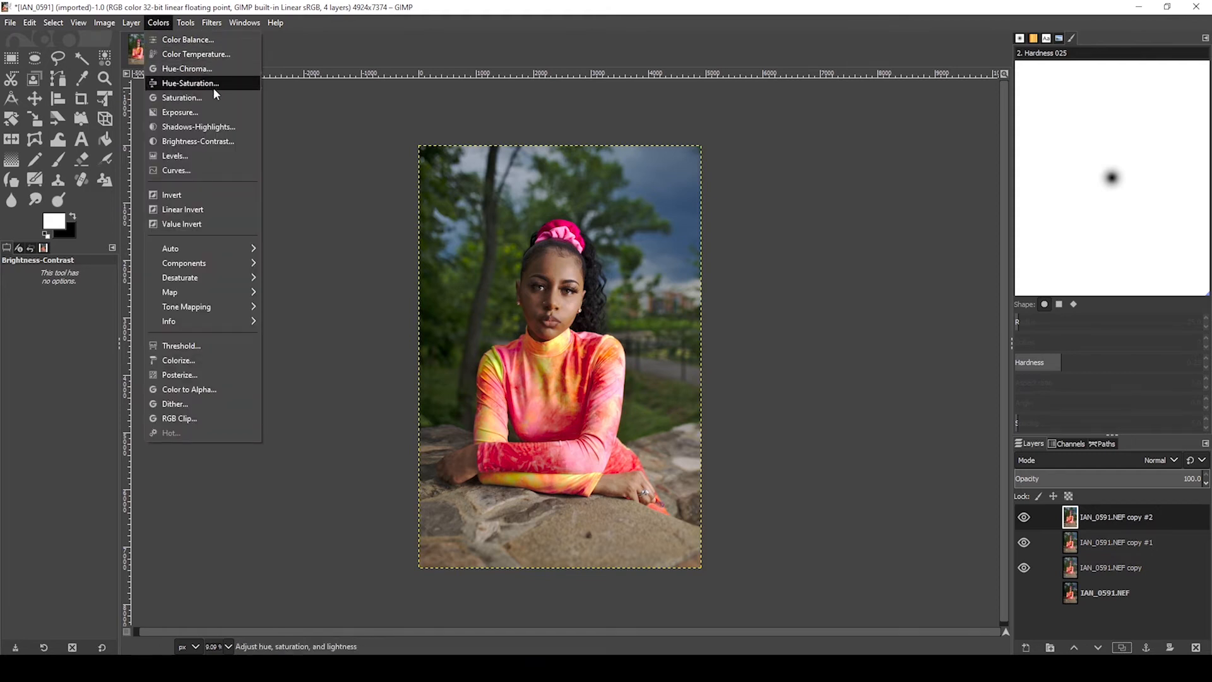
pyautogui.click(202, 57)
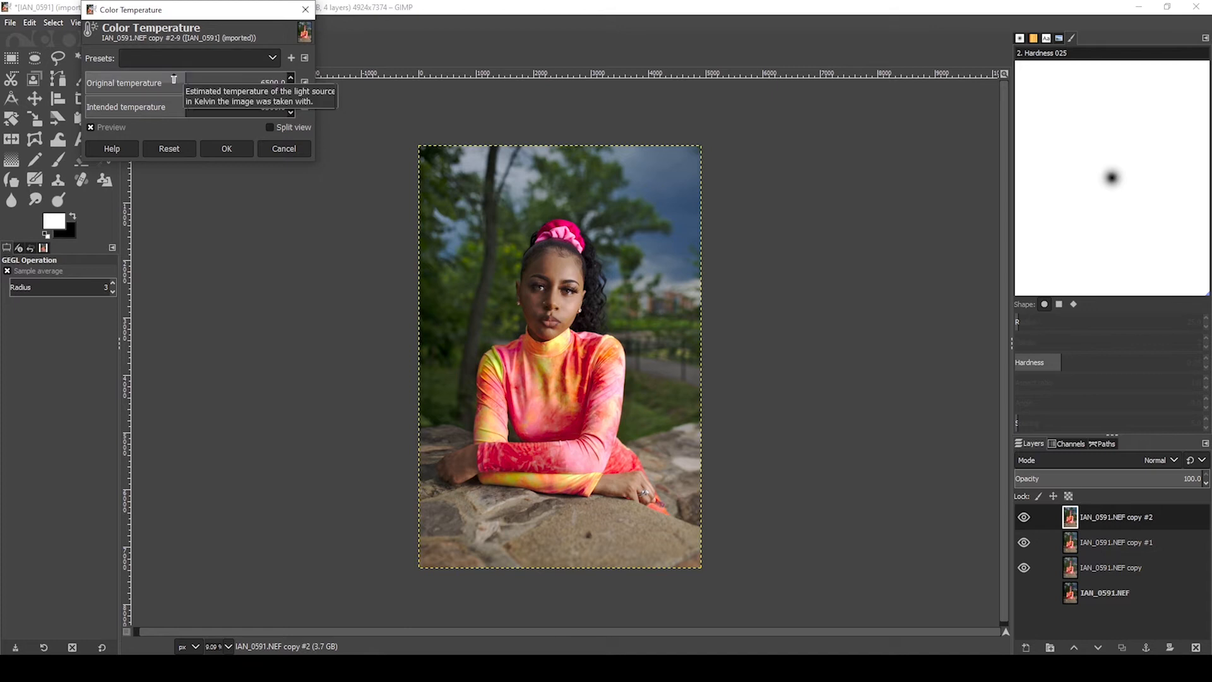
pyautogui.click(174, 79)
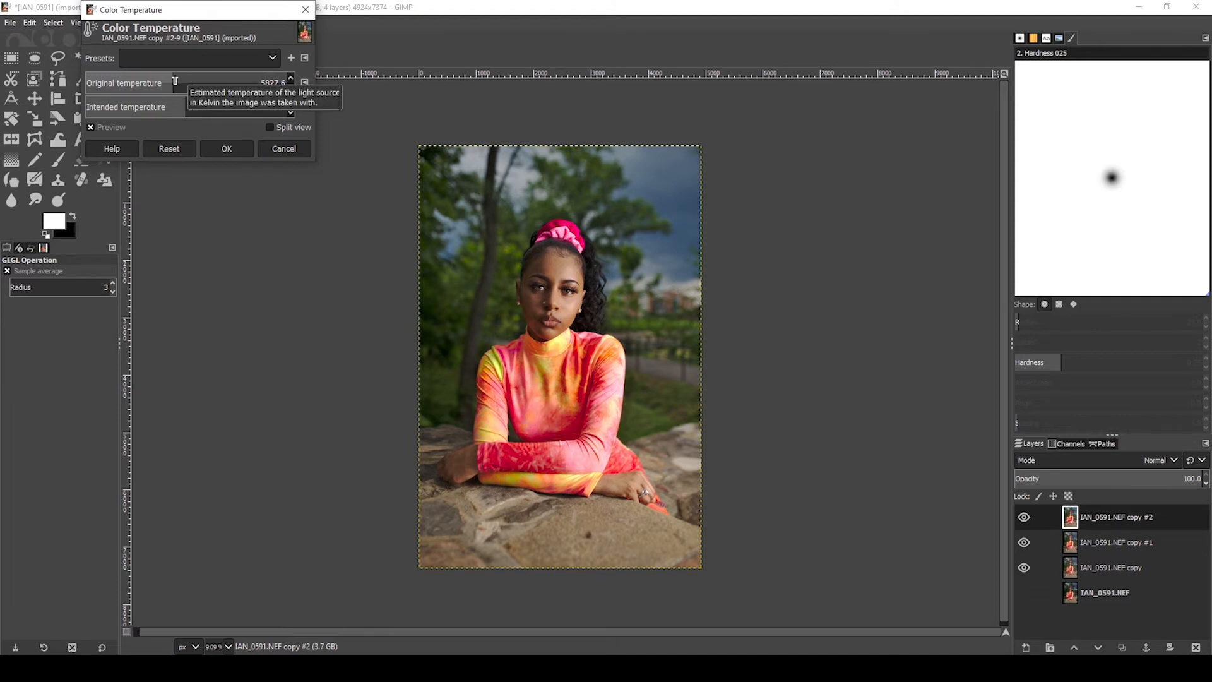
pyautogui.click(176, 81)
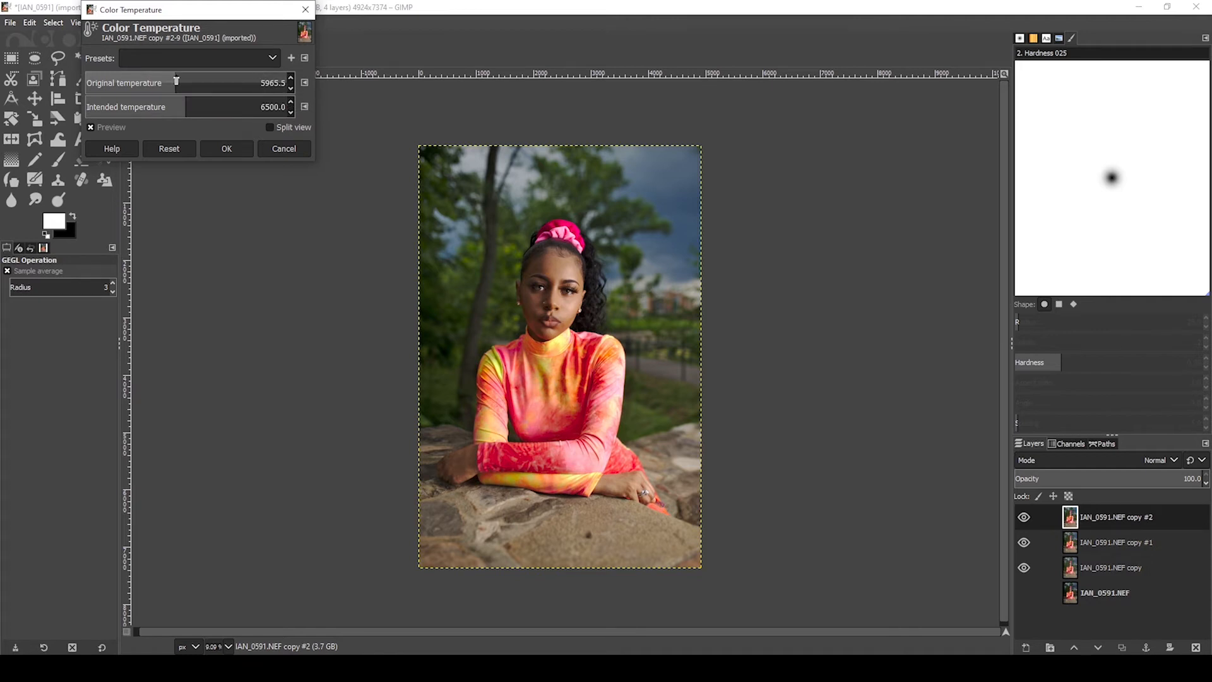
pyautogui.click(279, 82)
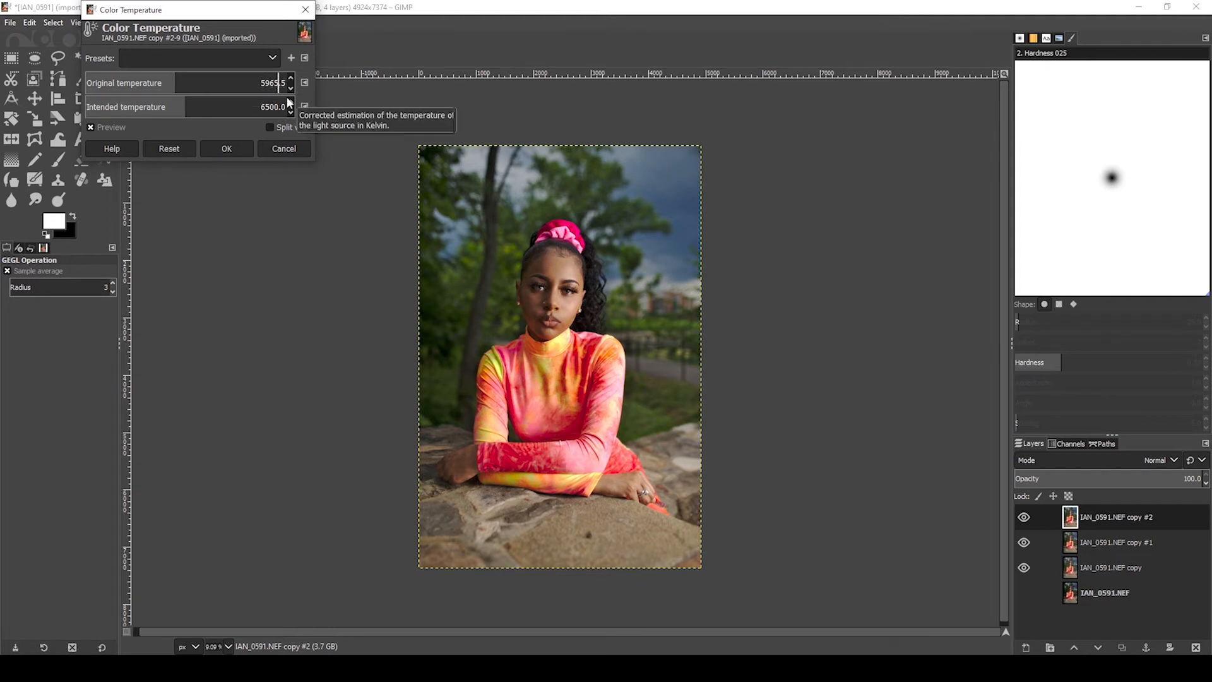
pyautogui.press('BackSpace')
pyautogui.press('BackSpace')
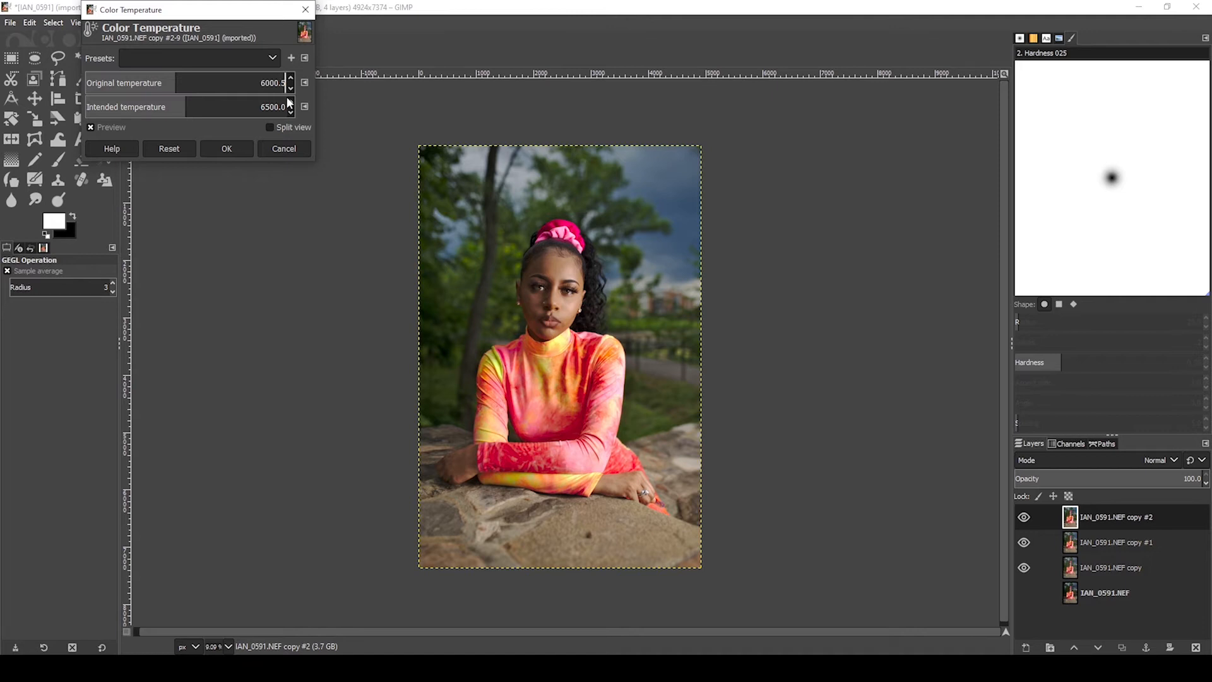
pyautogui.write('0')
pyautogui.click(239, 147)
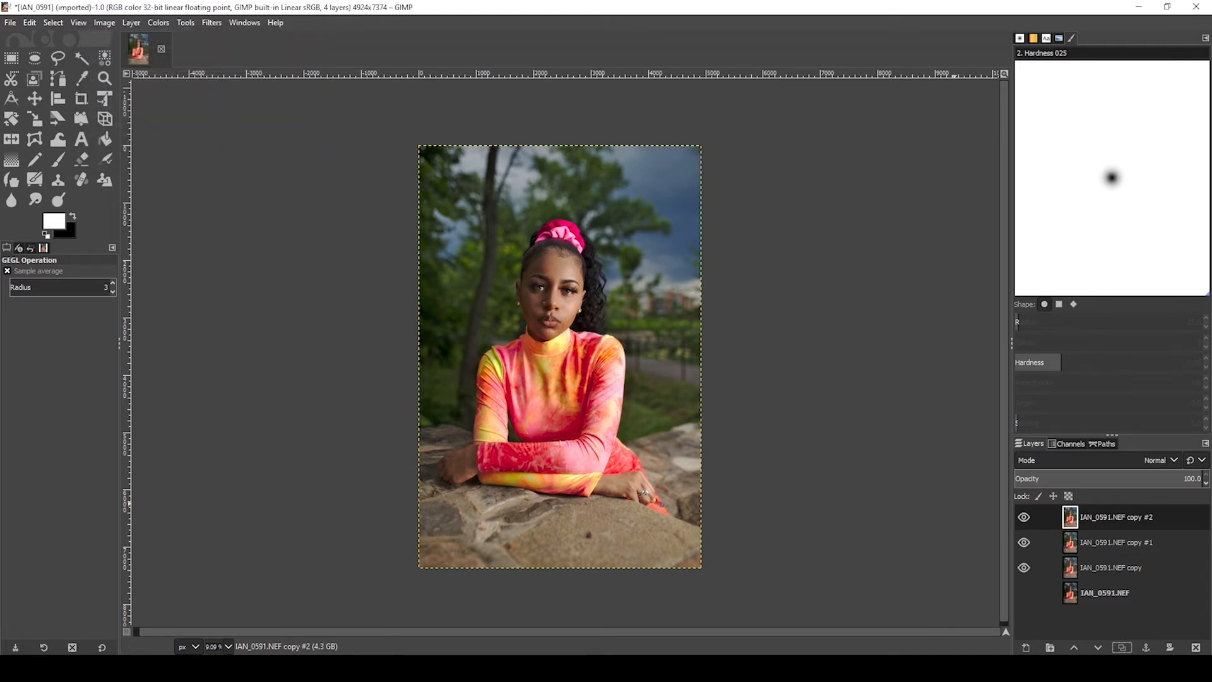
# Duplicate the temperature-adjusted layer and apply Saturation to the new copy with a scale of about 1.047
pyautogui.click(1122, 646)
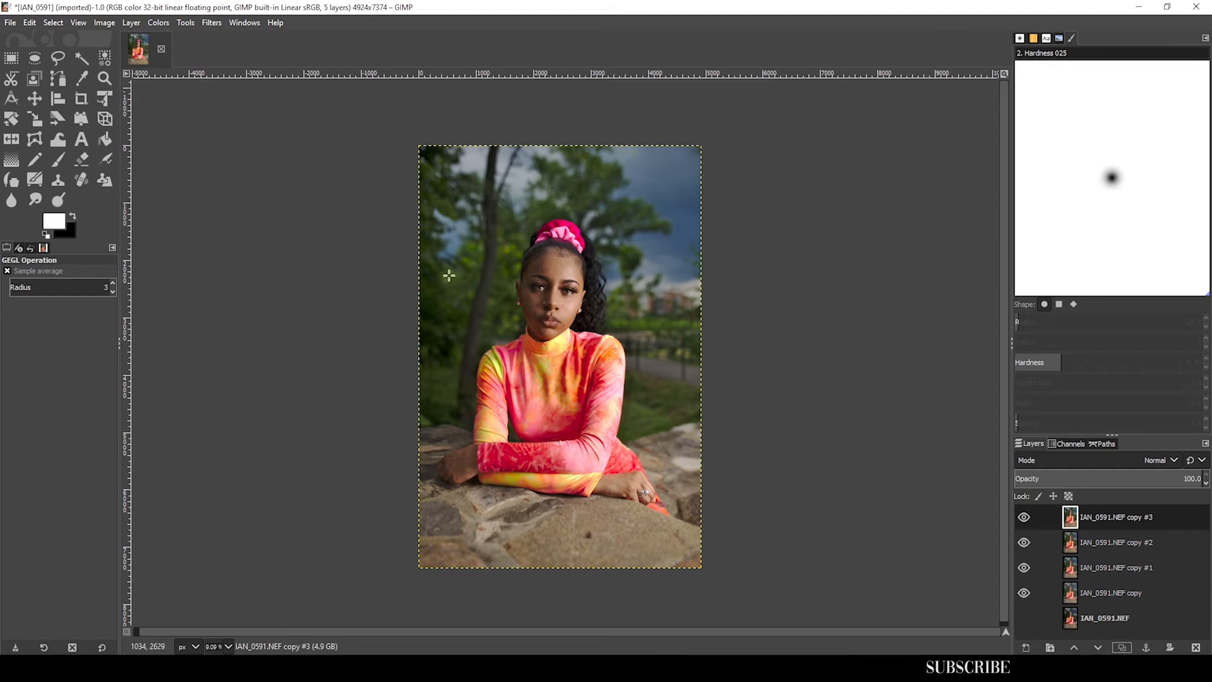
pyautogui.click(158, 23)
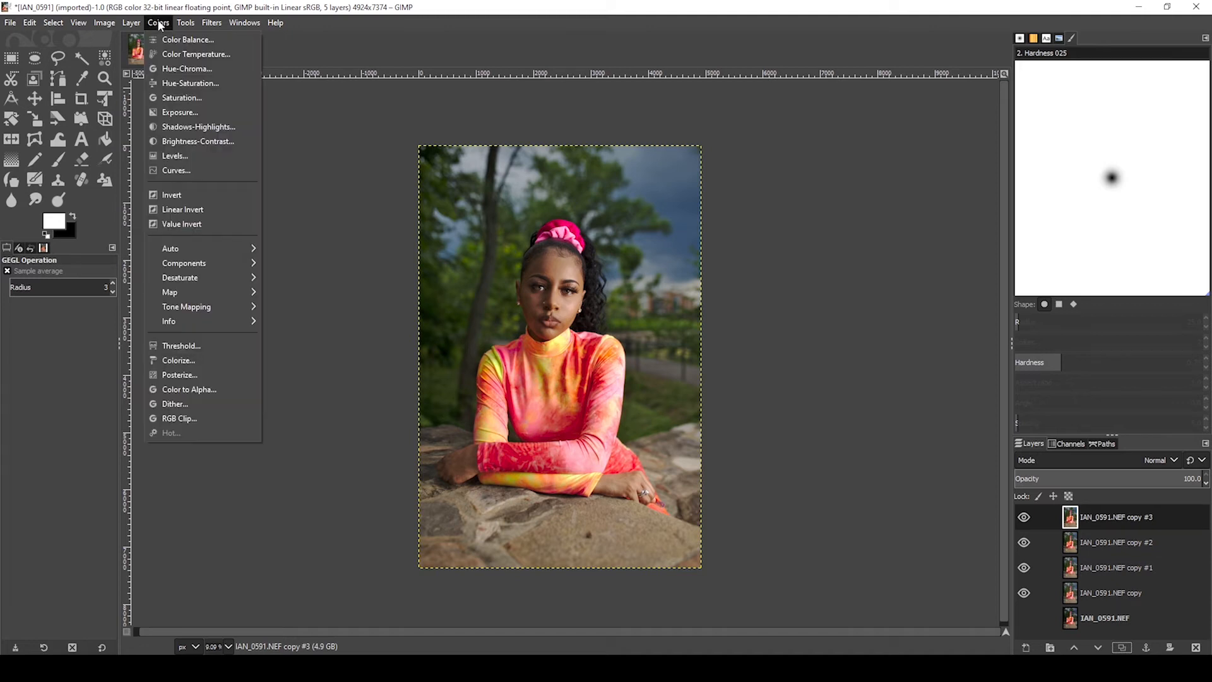
pyautogui.click(188, 100)
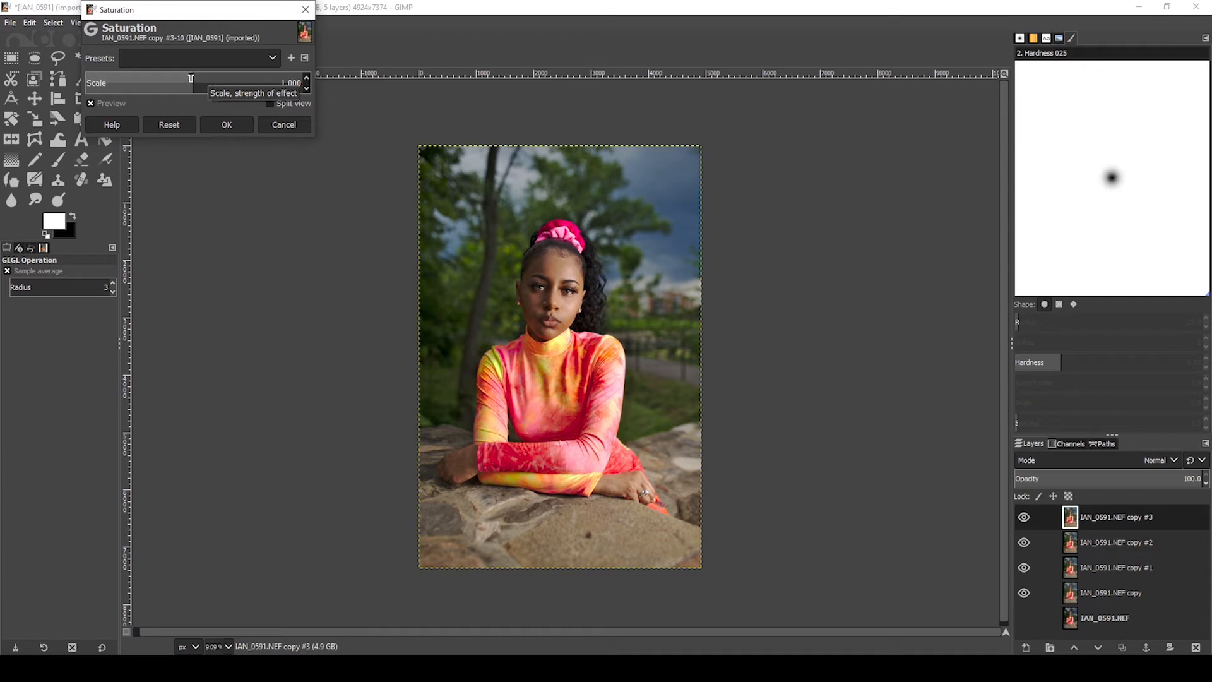
pyautogui.click(190, 78)
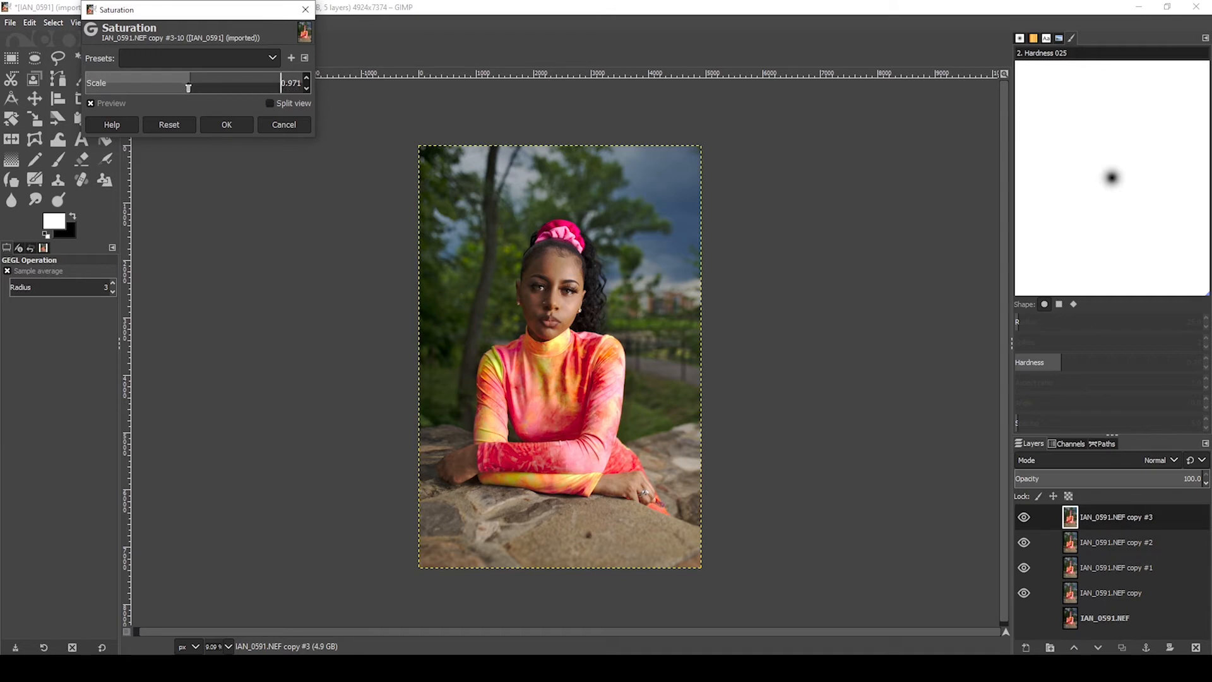
pyautogui.click(187, 78)
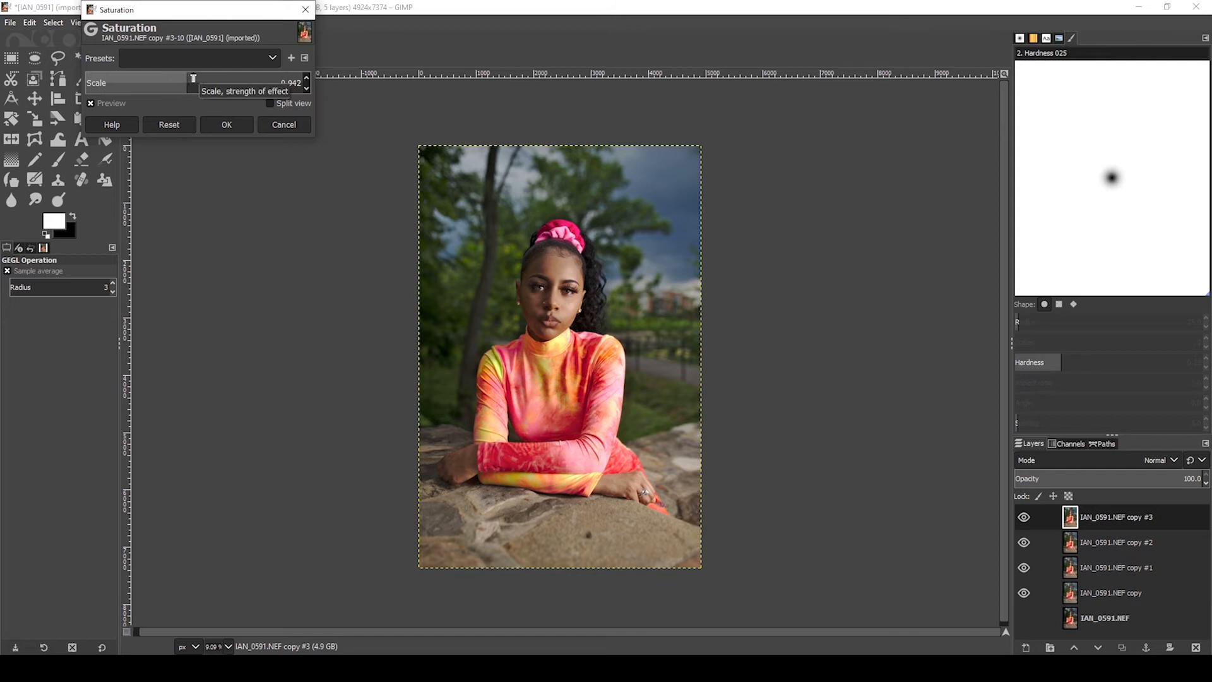
pyautogui.moveTo(191, 78); pyautogui.dragTo(201, 80)
pyautogui.click(200, 80)
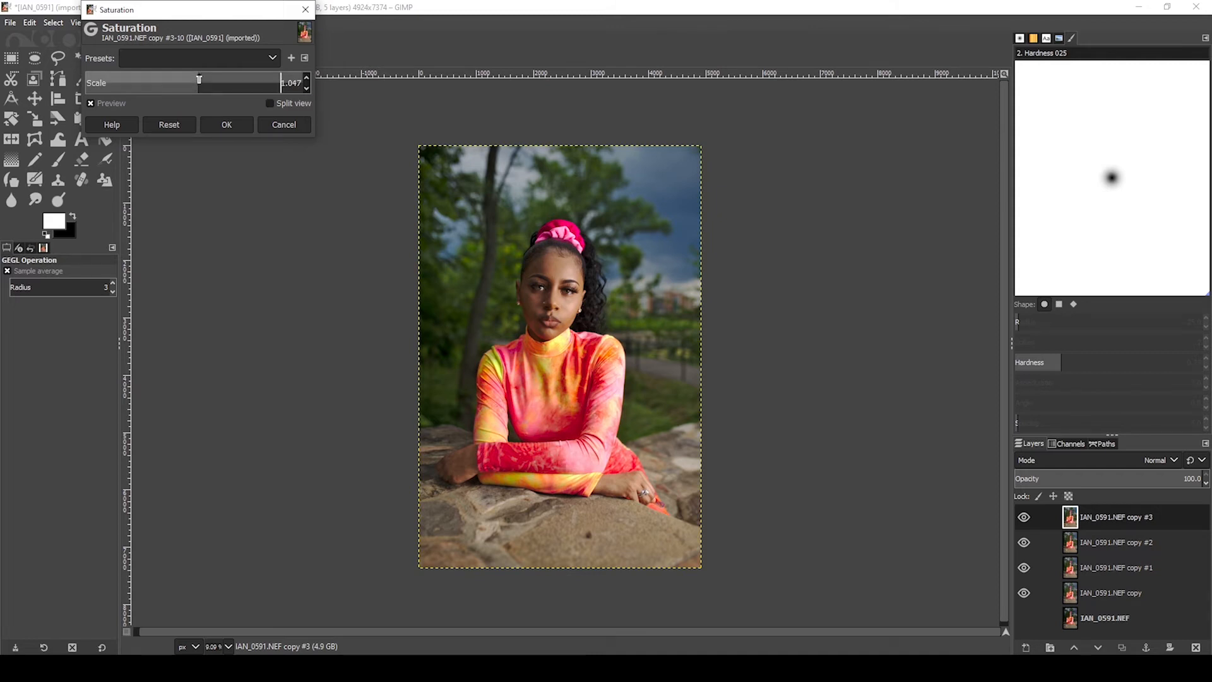
pyautogui.click(197, 79)
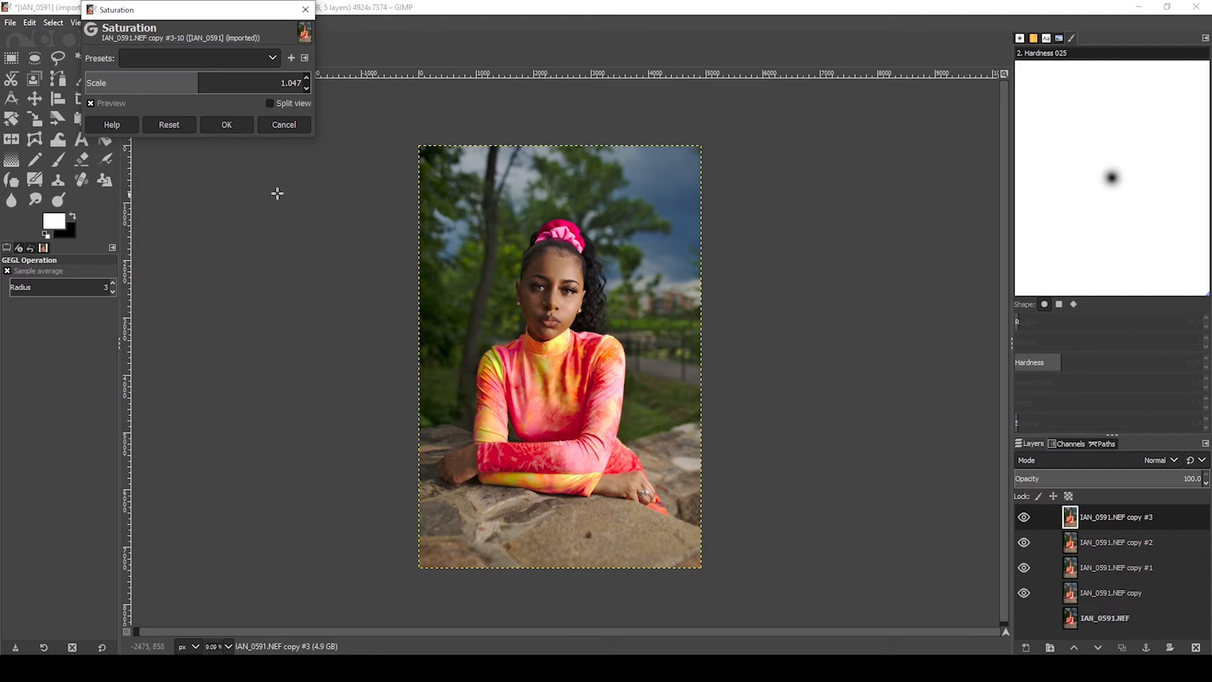
pyautogui.click(240, 124)
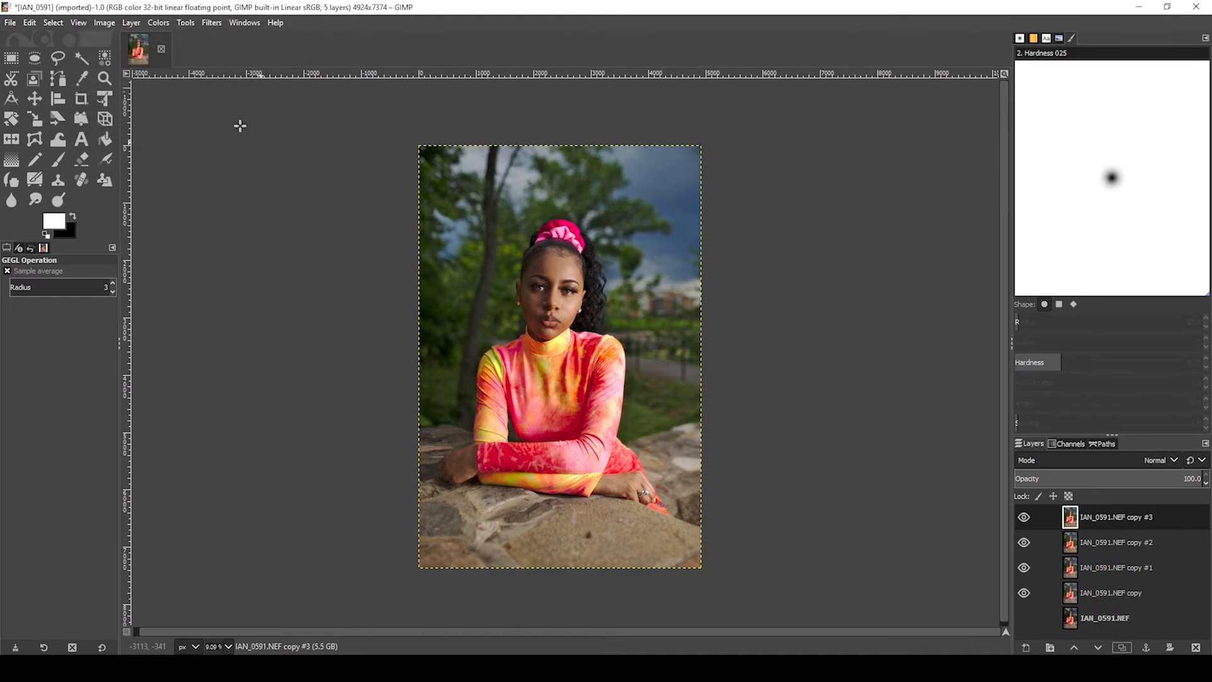
# Merge the visible layers into one, expanded as necessary, and duplicate the merged layer
pyautogui.rightClick(1118, 596)
pyautogui.click(1085, 573)
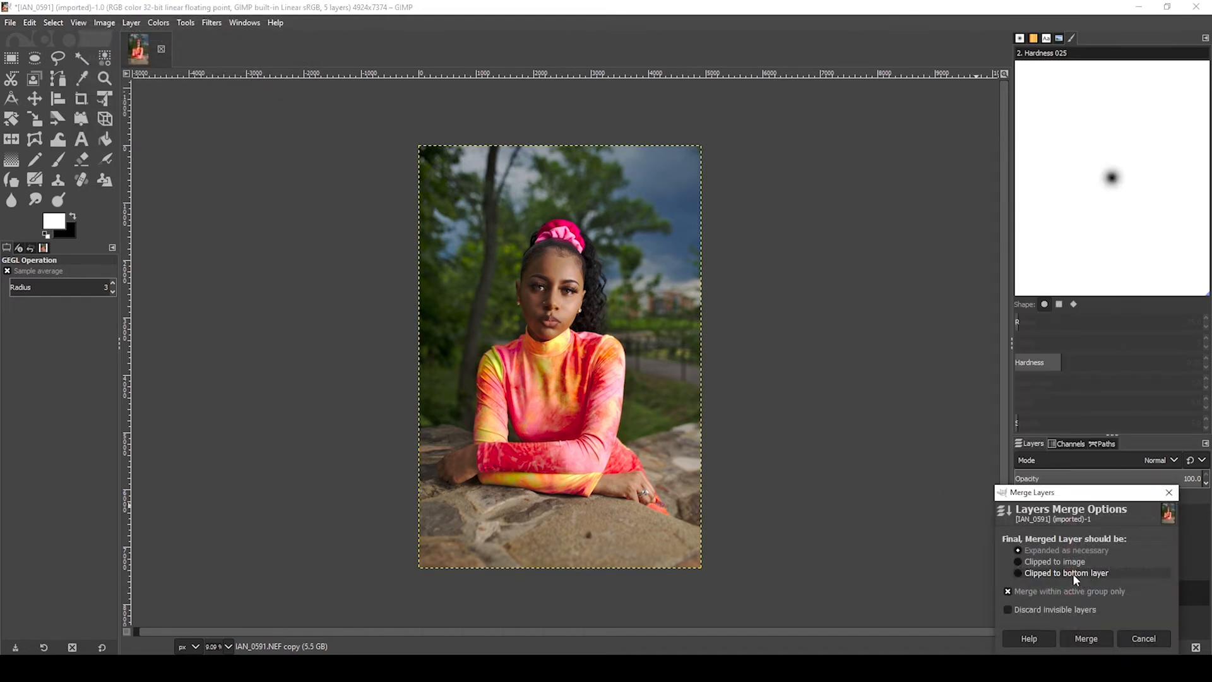
pyautogui.click(1085, 638)
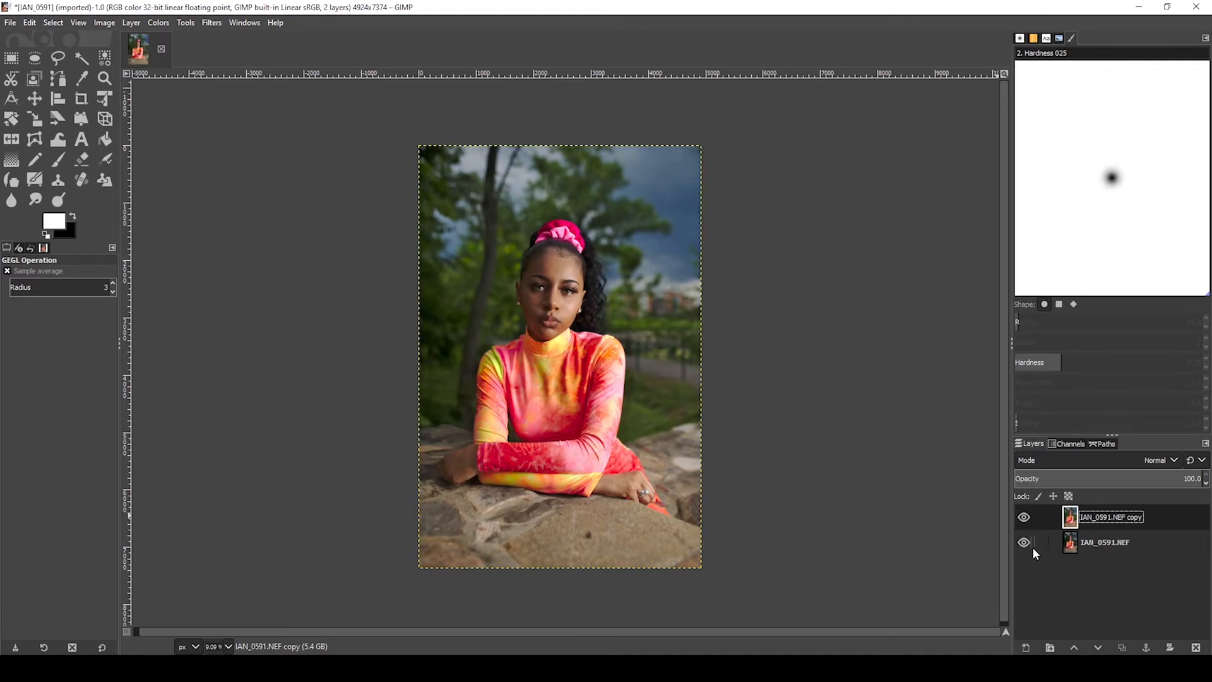
pyautogui.click(1123, 648)
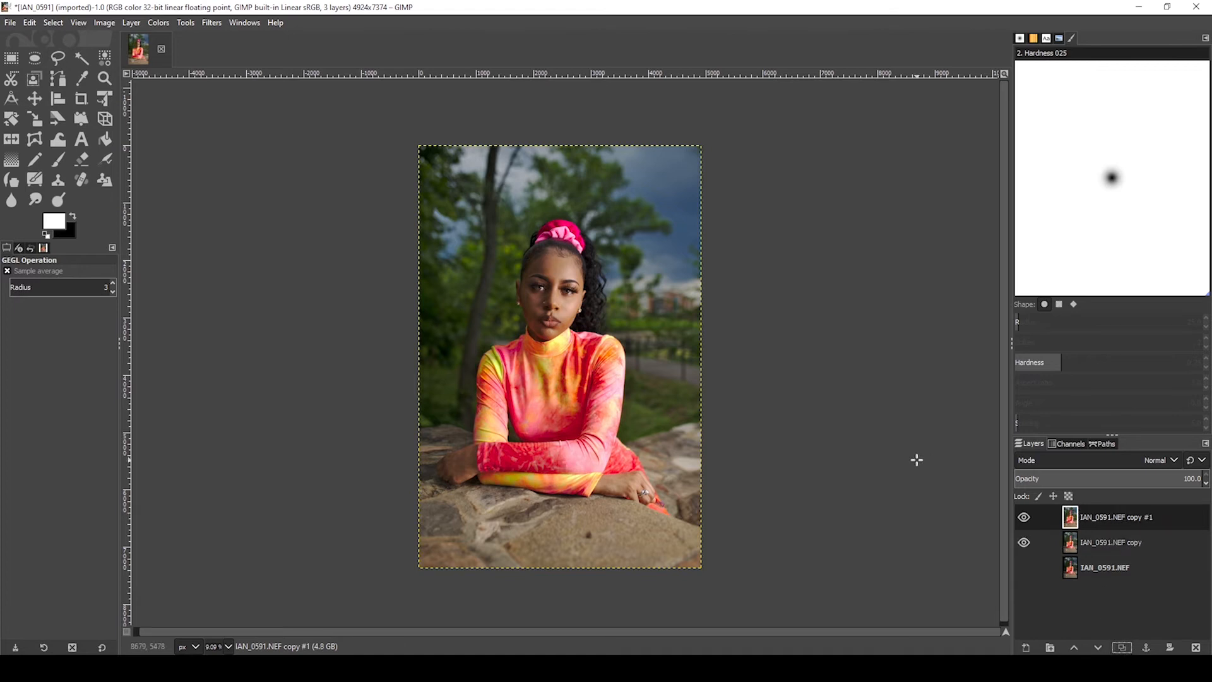
# Activate the Heal tool and choose the 2. Hardness 100 brush for it
pyautogui.moveTo(561, 381); pyautogui.dragTo(588, 359)
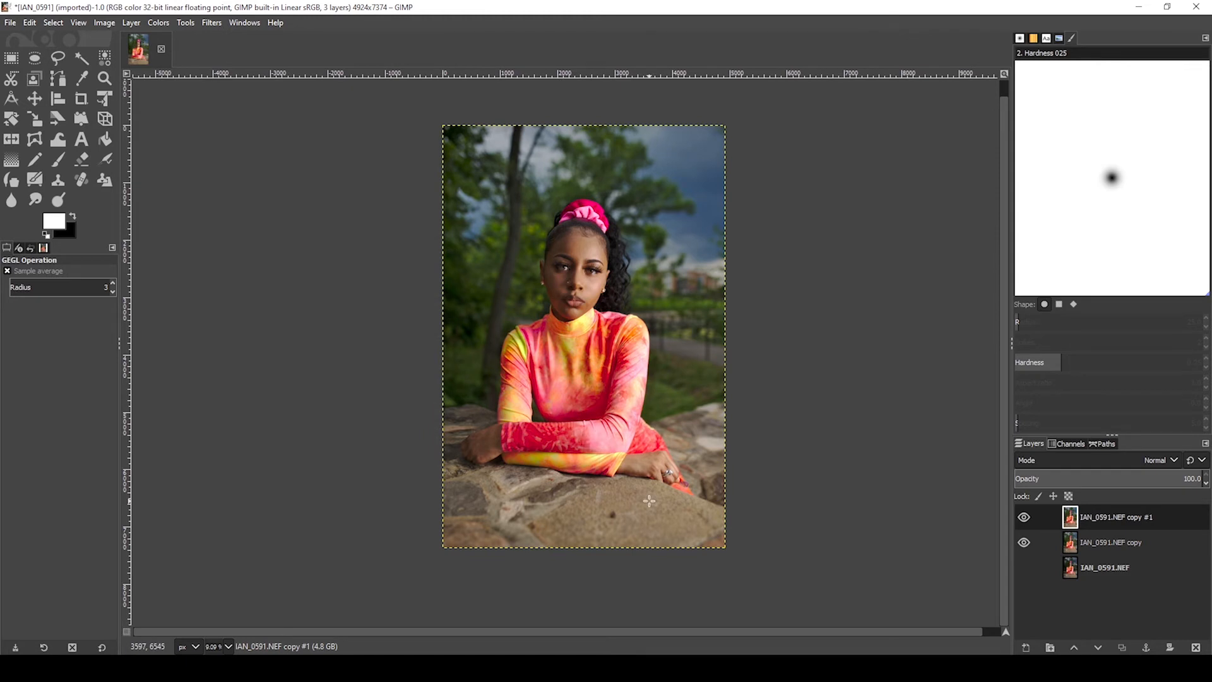
pyautogui.click(81, 181)
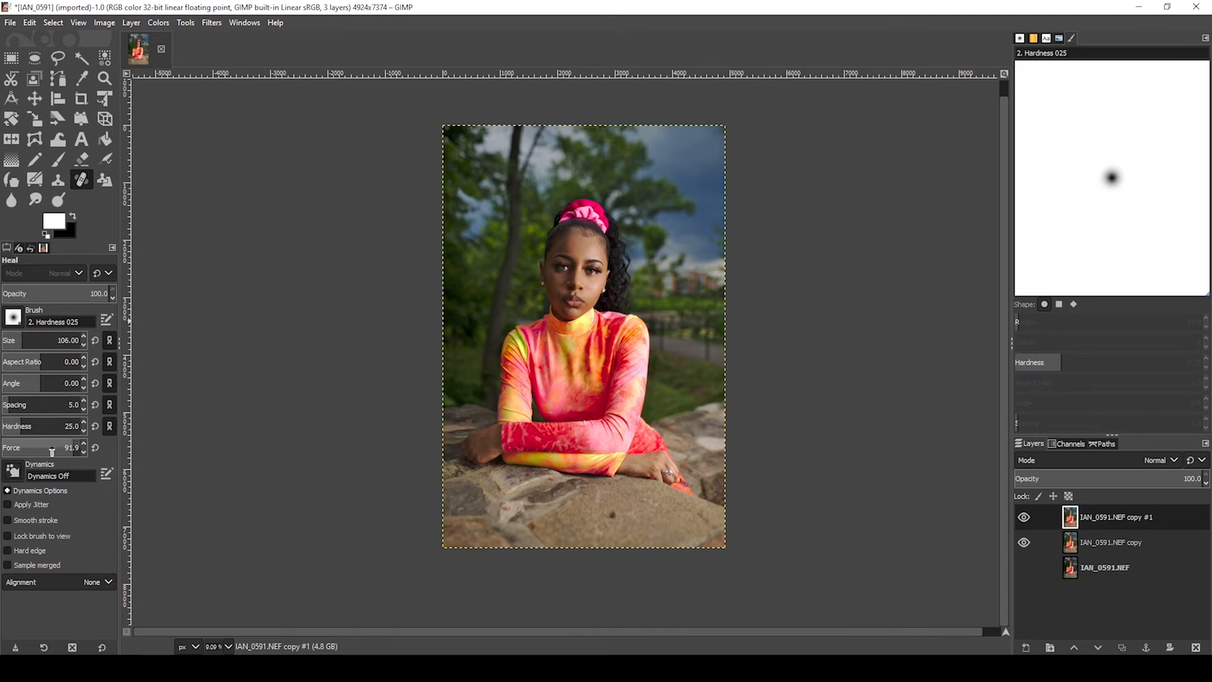
pyautogui.click(13, 318)
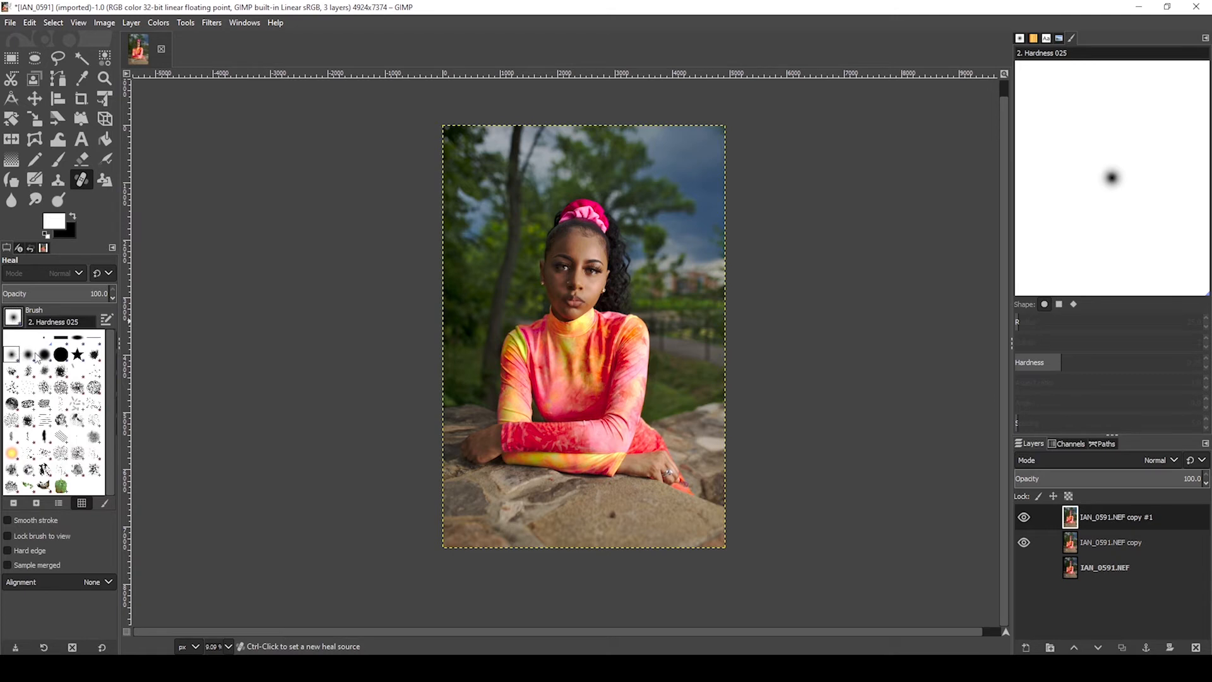
pyautogui.click(33, 359)
pyautogui.click(13, 319)
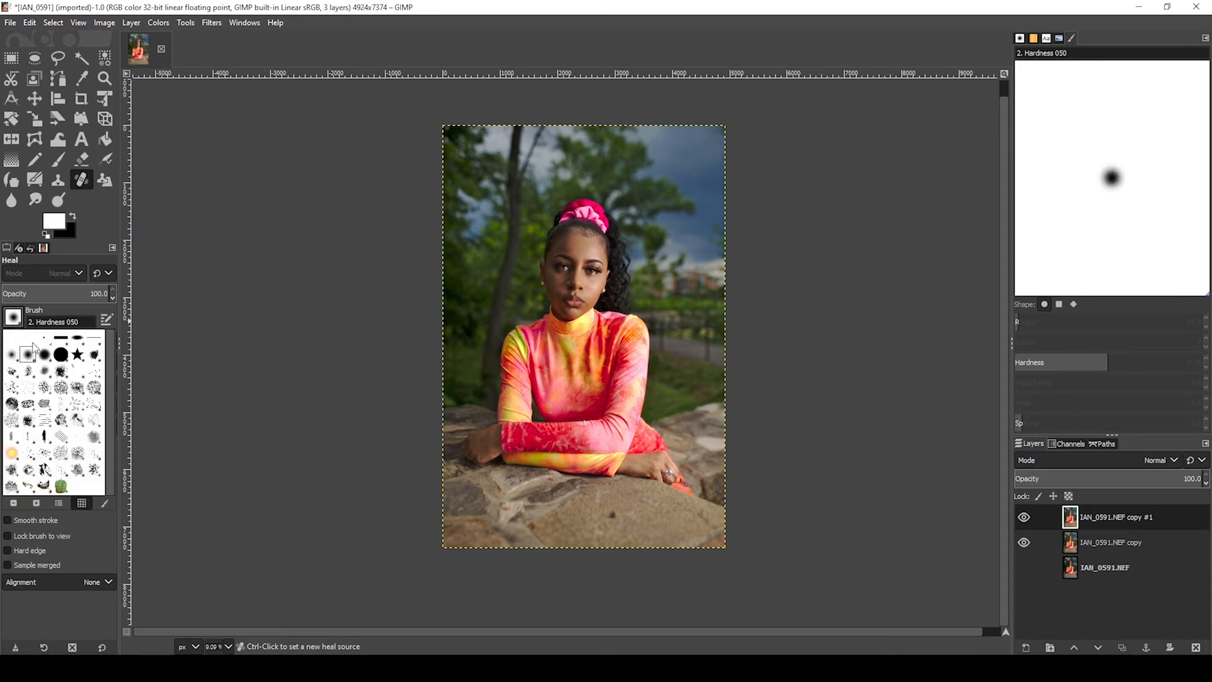
pyautogui.click(46, 356)
pyautogui.click(15, 320)
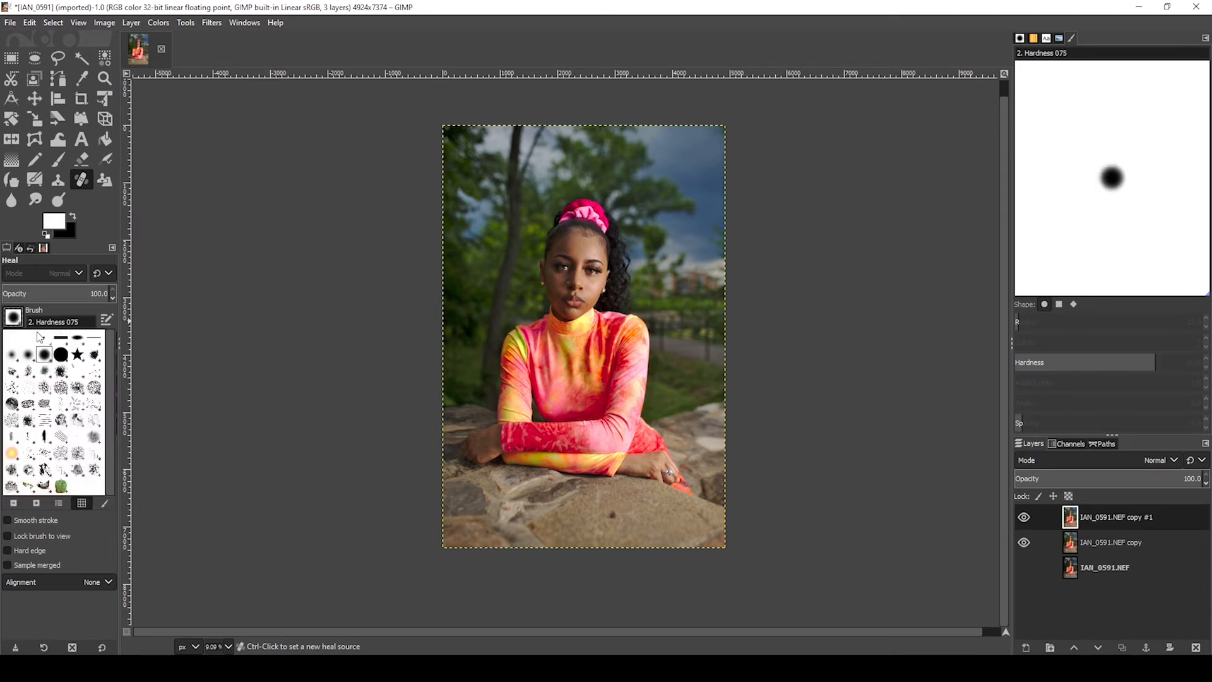
pyautogui.click(60, 354)
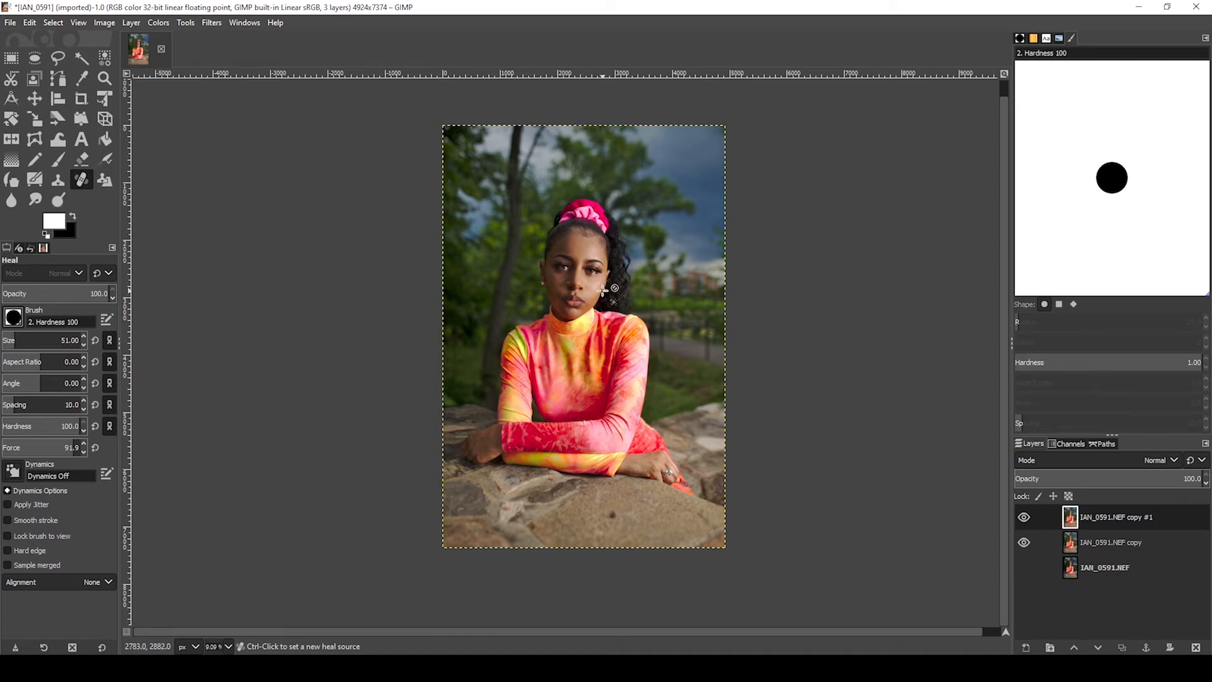
# Set the healing brush size to 23 and heal the dark blemish on the chin from nearby clean skin
pyautogui.scroll(3, 595, 274)
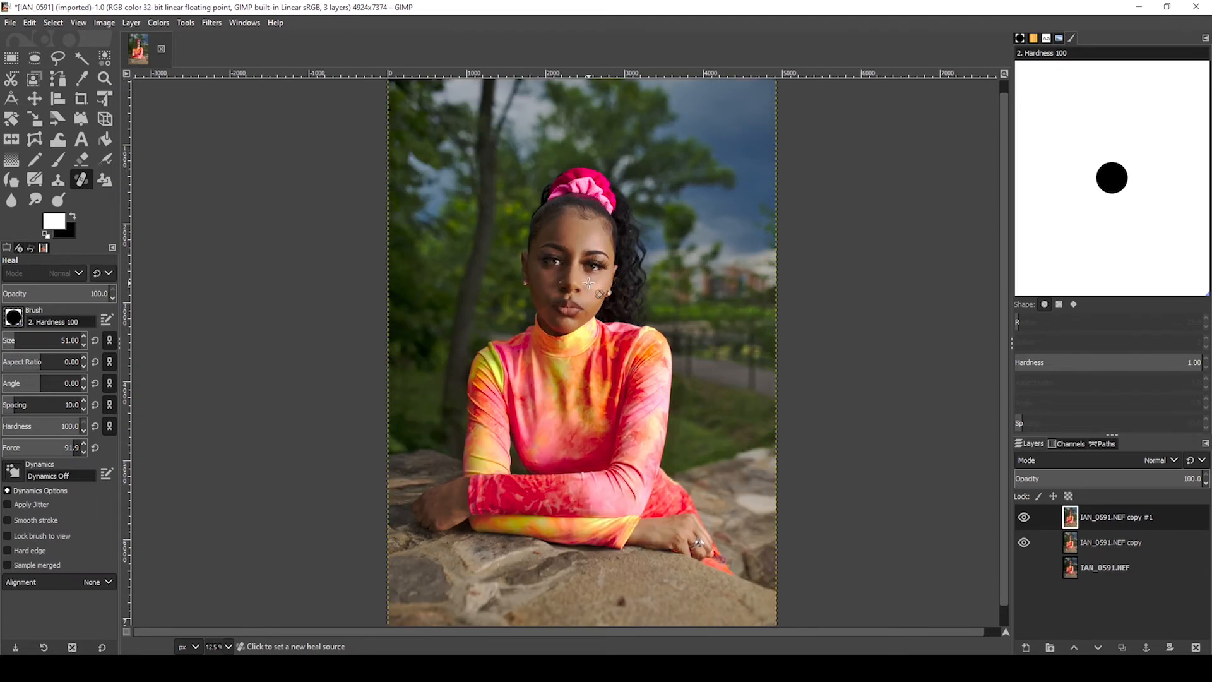
pyautogui.scroll(3, 635, 271)
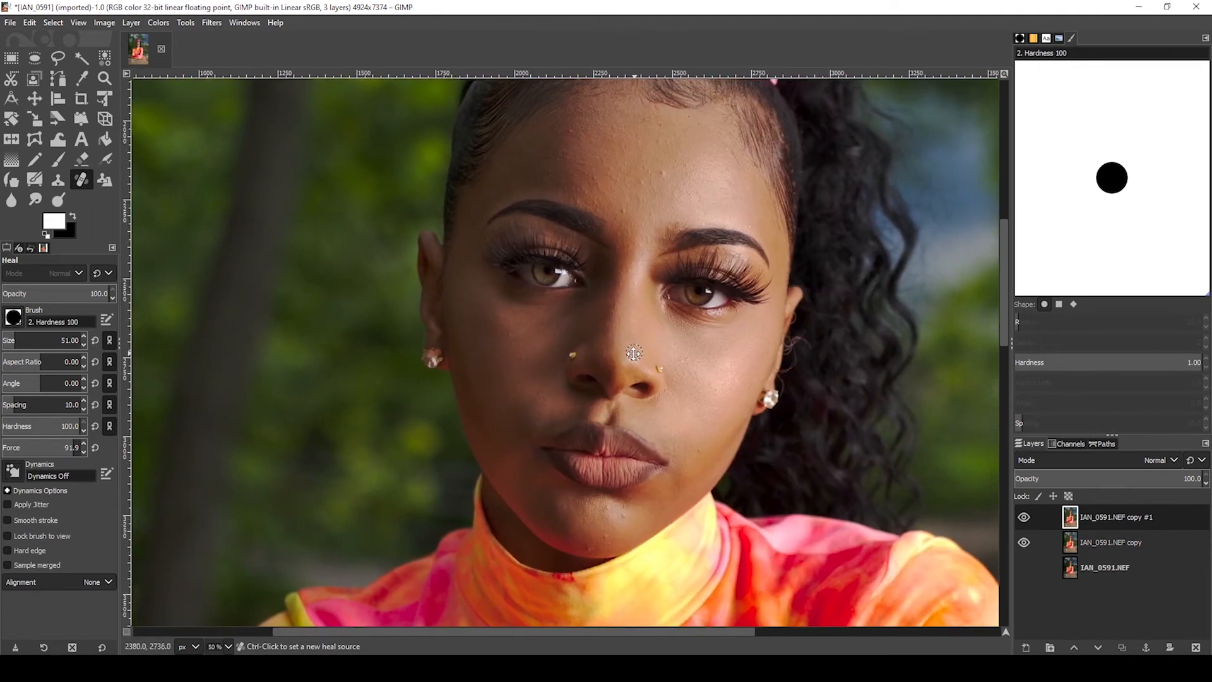
pyautogui.moveTo(634, 353); pyautogui.dragTo(628, 361)
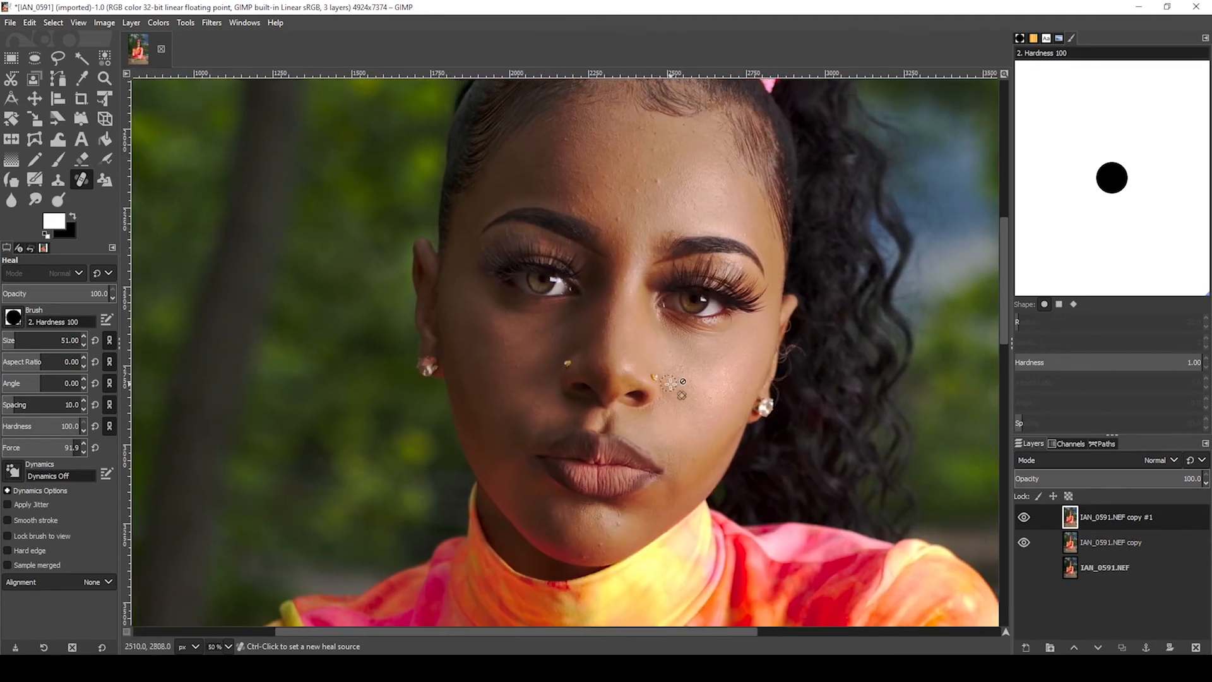
pyautogui.moveTo(649, 545); pyautogui.dragTo(657, 507)
pyautogui.scroll(2, 621, 502)
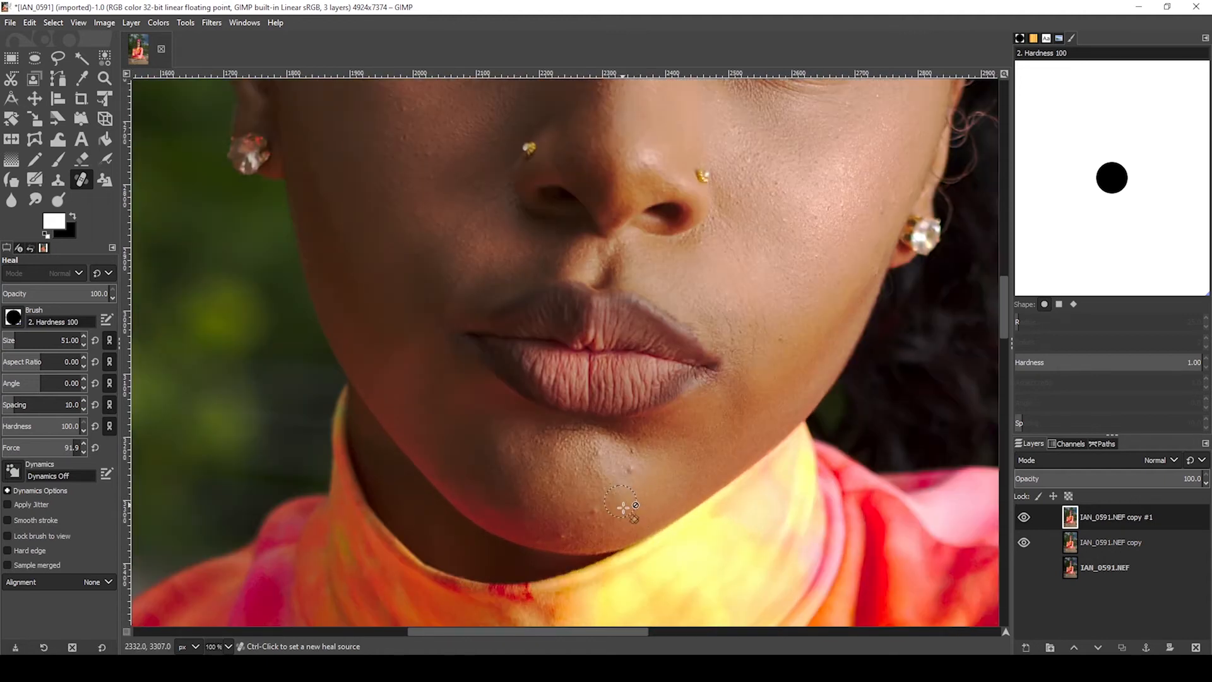
pyautogui.click(12, 341)
pyautogui.click(10, 340)
pyautogui.scroll(1, 637, 478)
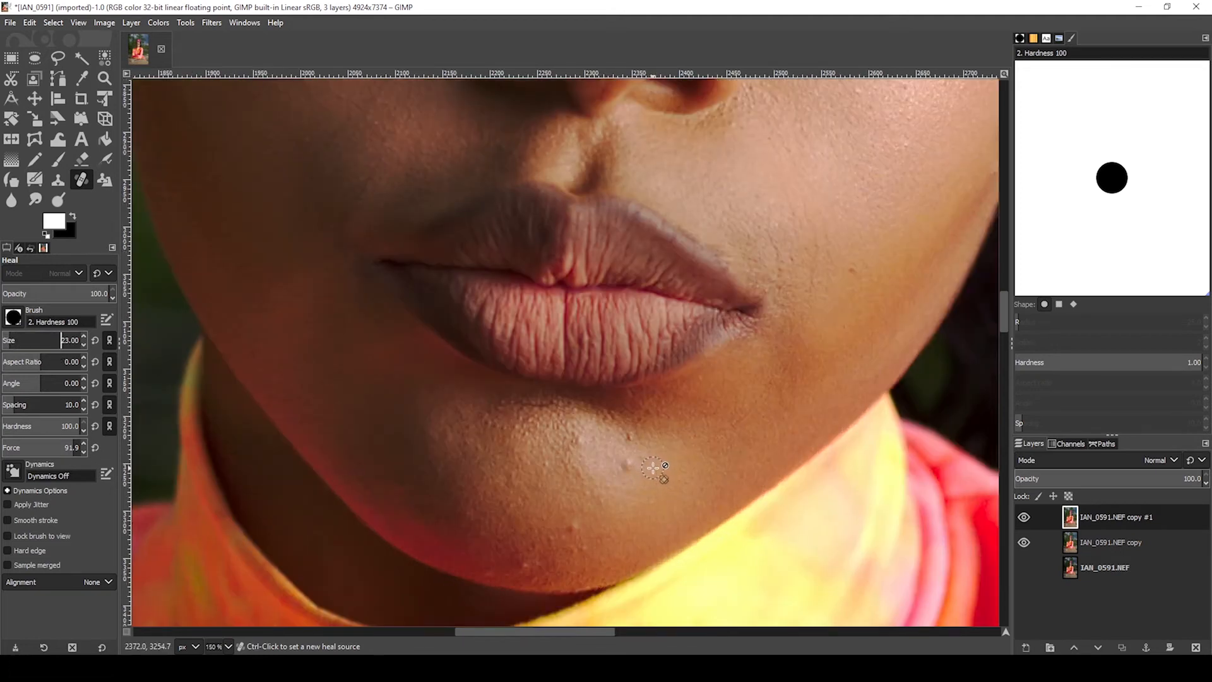
pyautogui.keyDown('ctrl'); pyautogui.click(654, 467); pyautogui.keyUp('ctrl')
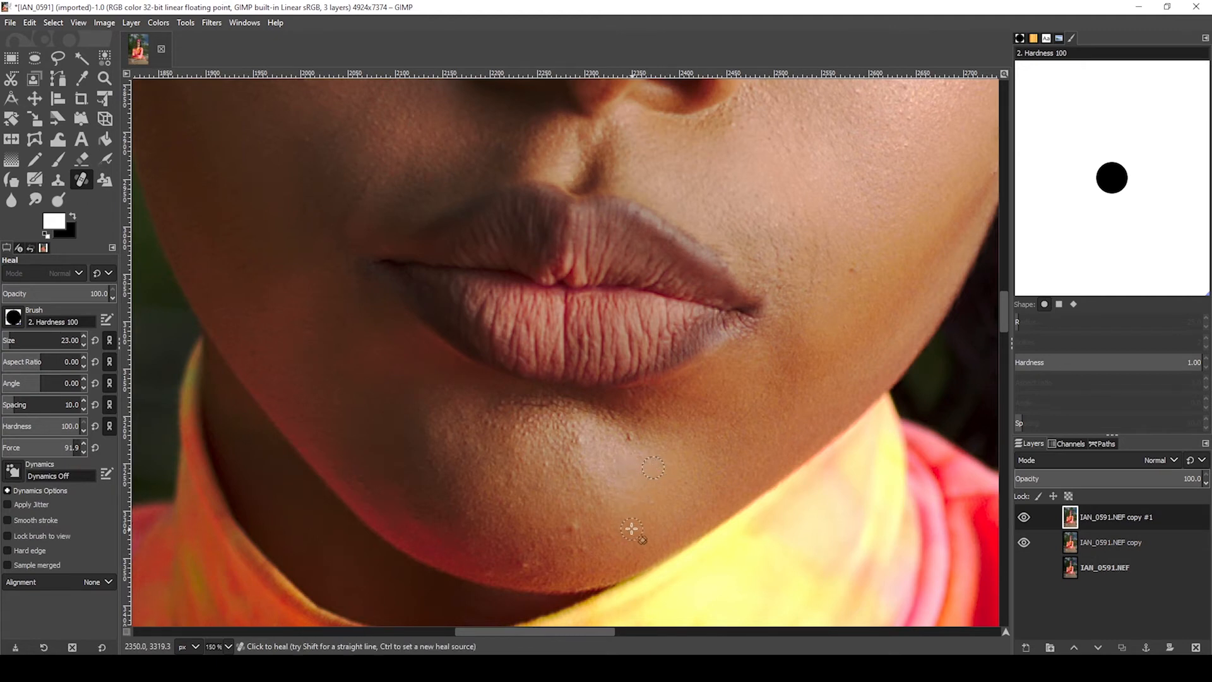
pyautogui.moveTo(631, 527); pyautogui.dragTo(637, 482)
# Heal the small bumps on the lower chin and the spot just below the lower lip, resampling clean skin nearby
pyautogui.keyDown('ctrl'); pyautogui.click(600, 483); pyautogui.keyUp('ctrl')
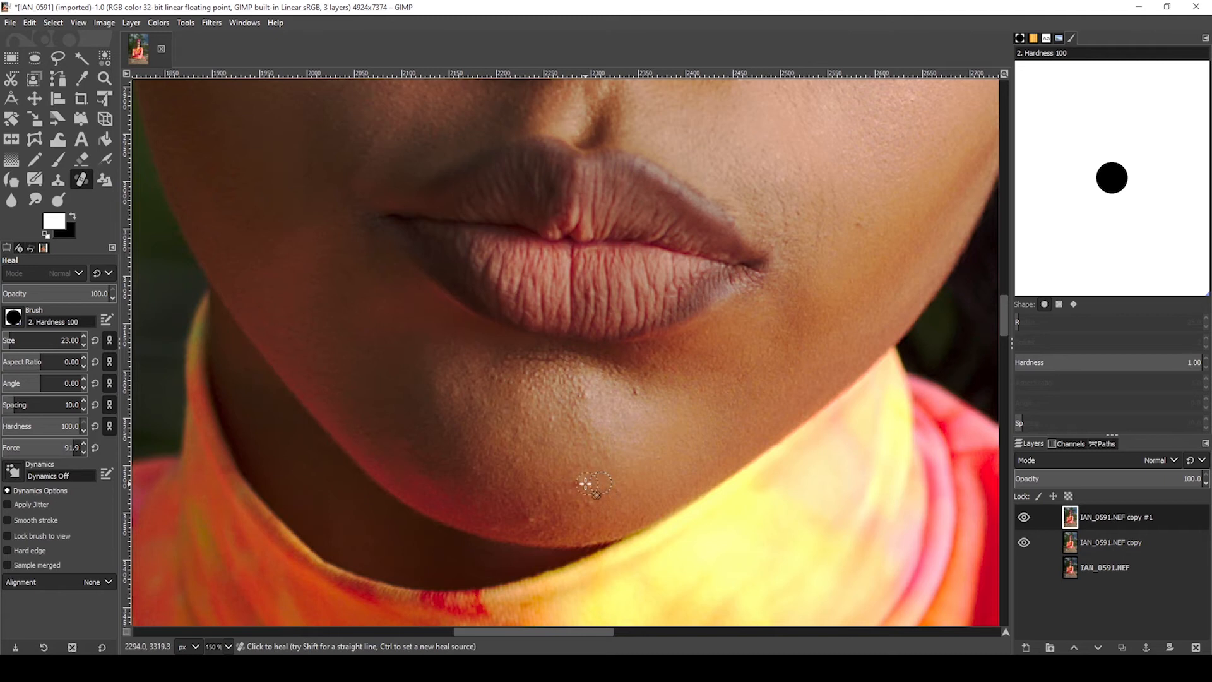
pyautogui.keyDown('ctrl'); pyautogui.click(605, 506); pyautogui.keyUp('ctrl')
pyautogui.keyDown('ctrl'); pyautogui.click(553, 524); pyautogui.keyUp('ctrl')
pyautogui.keyDown('ctrl'); pyautogui.click(654, 394); pyautogui.keyUp('ctrl')
pyautogui.click(635, 392)
pyautogui.scroll(-2, 717, 361)
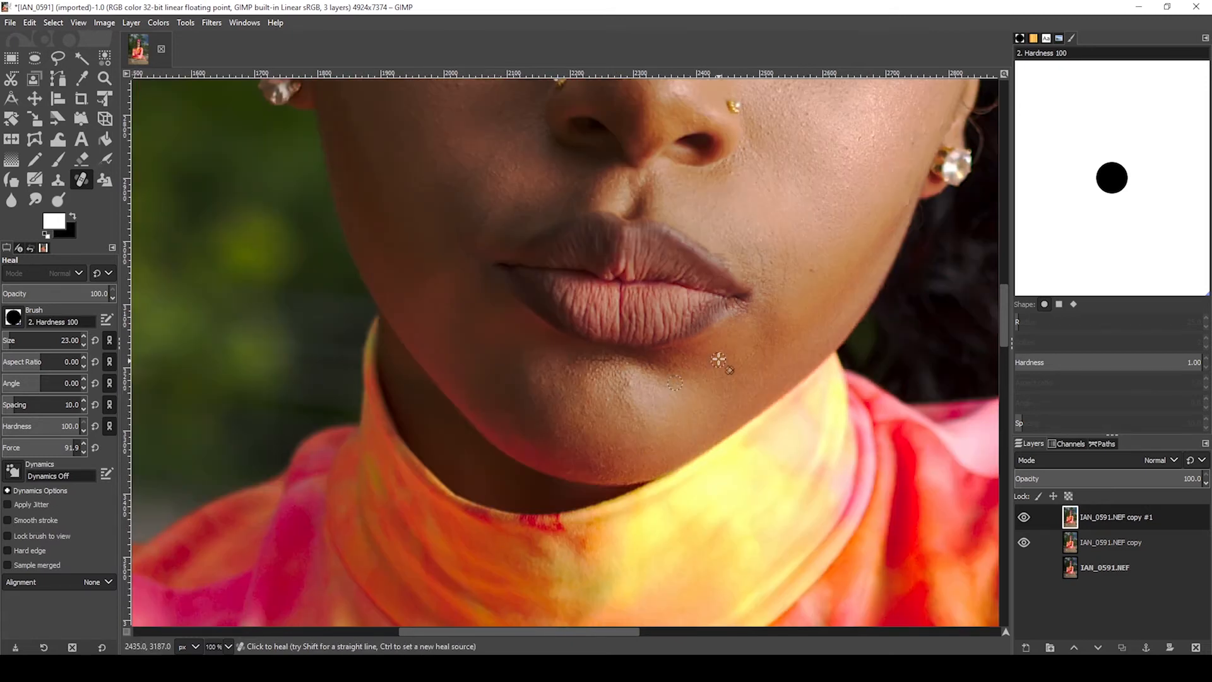
# Heal the small bumps on the middle of the forehead above the eyebrows, using sampled skin nearby
pyautogui.scroll(5, 694, 334)
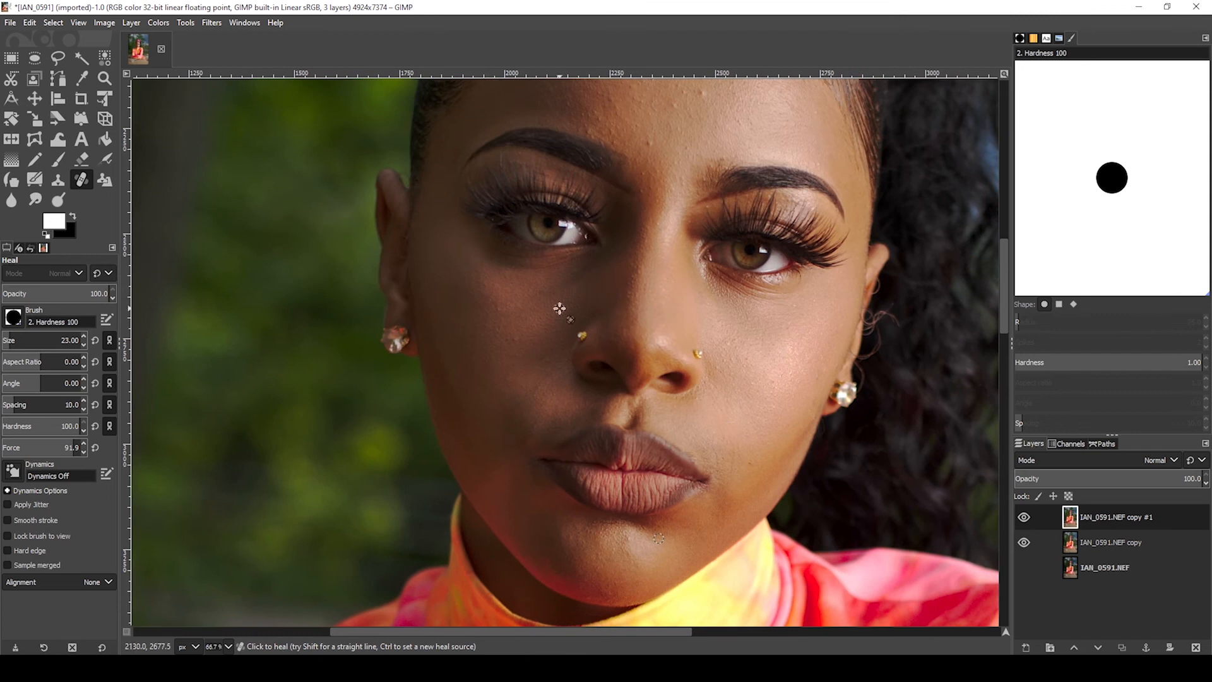
pyautogui.scroll(5, 688, 323)
pyautogui.scroll(2, 667, 327)
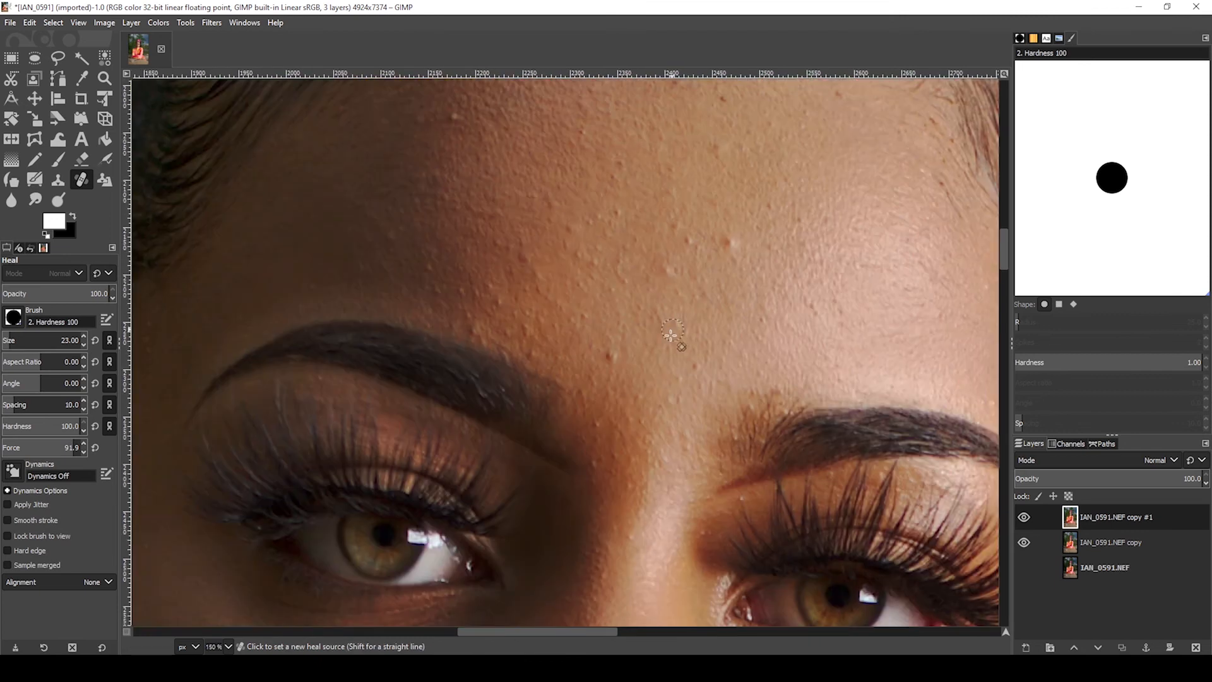
pyautogui.keyDown('ctrl'); pyautogui.click(636, 360); pyautogui.keyUp('ctrl')
pyautogui.moveTo(724, 305)
pyautogui.mouseDown()
pyautogui.moveTo(687, 366)
pyautogui.moveTo(739, 312)
pyautogui.mouseUp()
pyautogui.keyDown('ctrl'); pyautogui.click(276, 259); pyautogui.keyUp('ctrl')
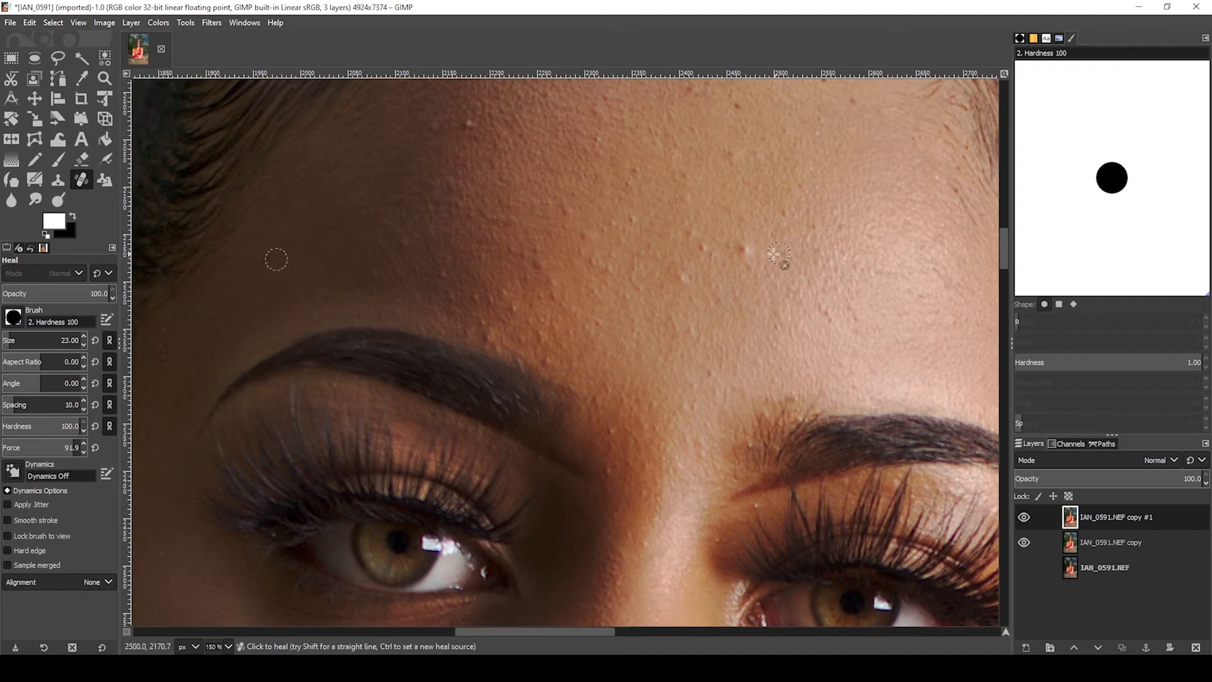
pyautogui.keyDown('ctrl'); pyautogui.click(743, 249); pyautogui.keyUp('ctrl')
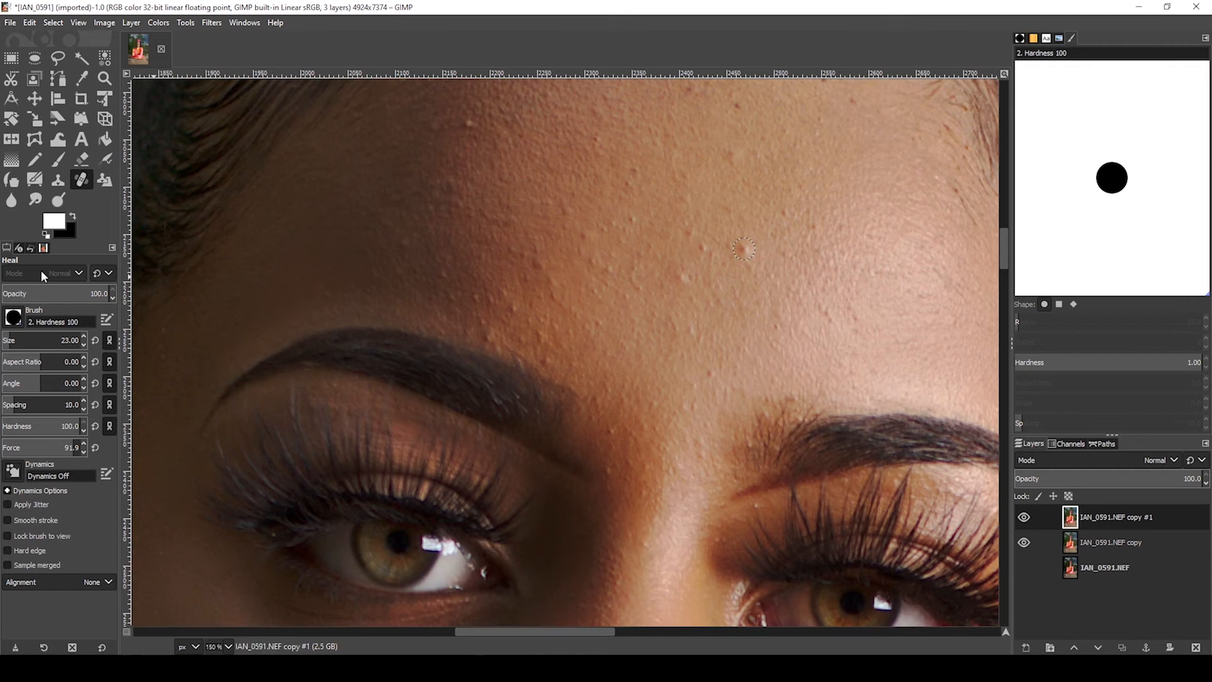
# Set the healing brush size to 35 and heal the reddish blemish in the middle of the forehead
pyautogui.moveTo(11, 341); pyautogui.dragTo(61, 341)
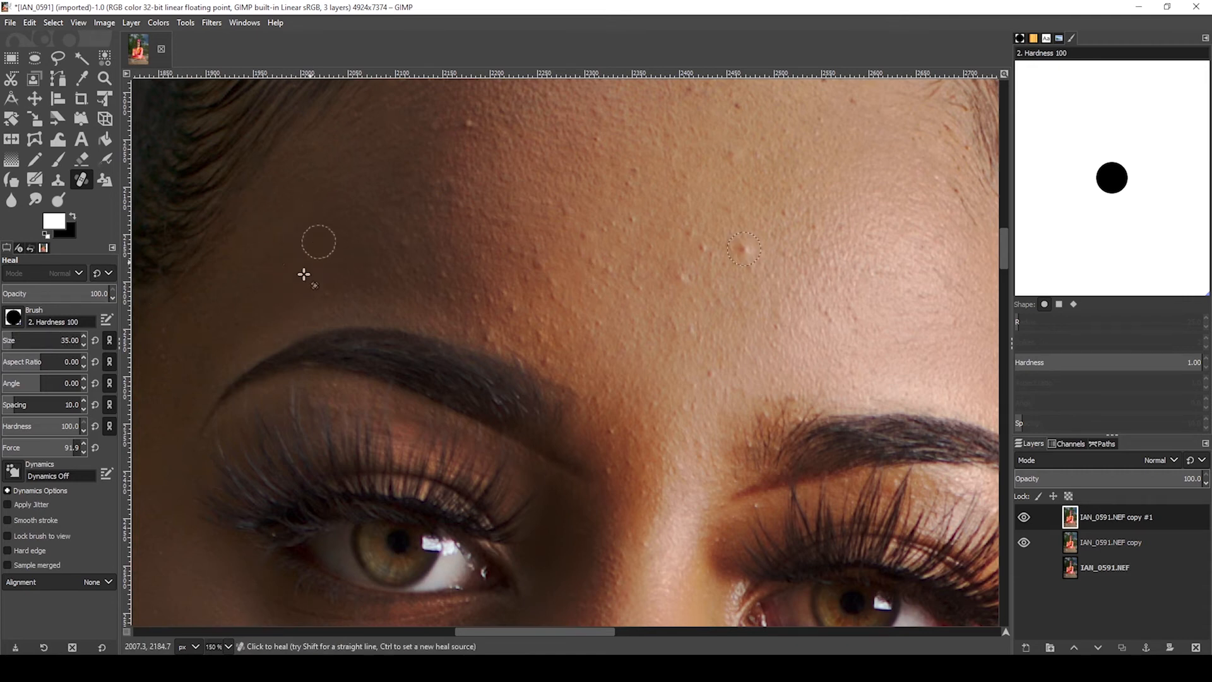
pyautogui.keyDown('ctrl'); pyautogui.click(777, 252); pyautogui.keyUp('ctrl')
pyautogui.click(748, 250)
pyautogui.scroll(-3, 774, 223)
pyautogui.moveTo(775, 218); pyautogui.dragTo(764, 248)
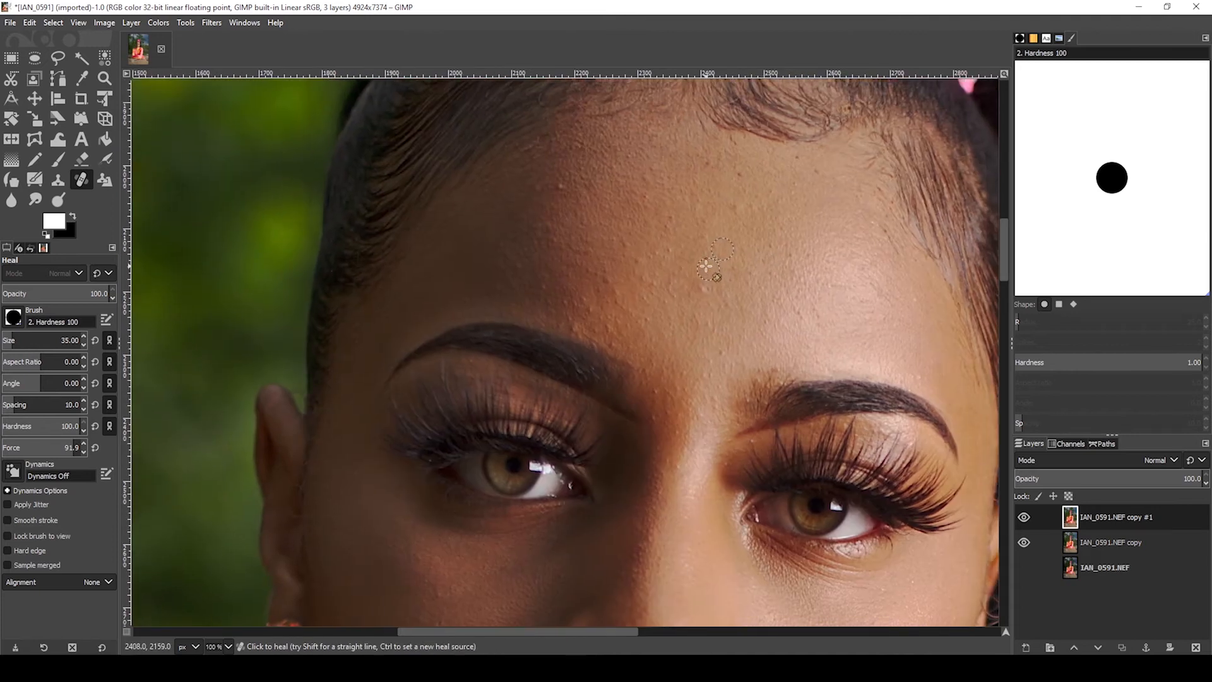
# Heal the remaining bumps across the forehead, from between the eyebrows up to the hairline, resampling clean skin for each
pyautogui.keyDown('ctrl'); pyautogui.click(705, 266); pyautogui.keyUp('ctrl')
pyautogui.keyDown('ctrl'); pyautogui.click(728, 284); pyautogui.keyUp('ctrl')
pyautogui.click(767, 326)
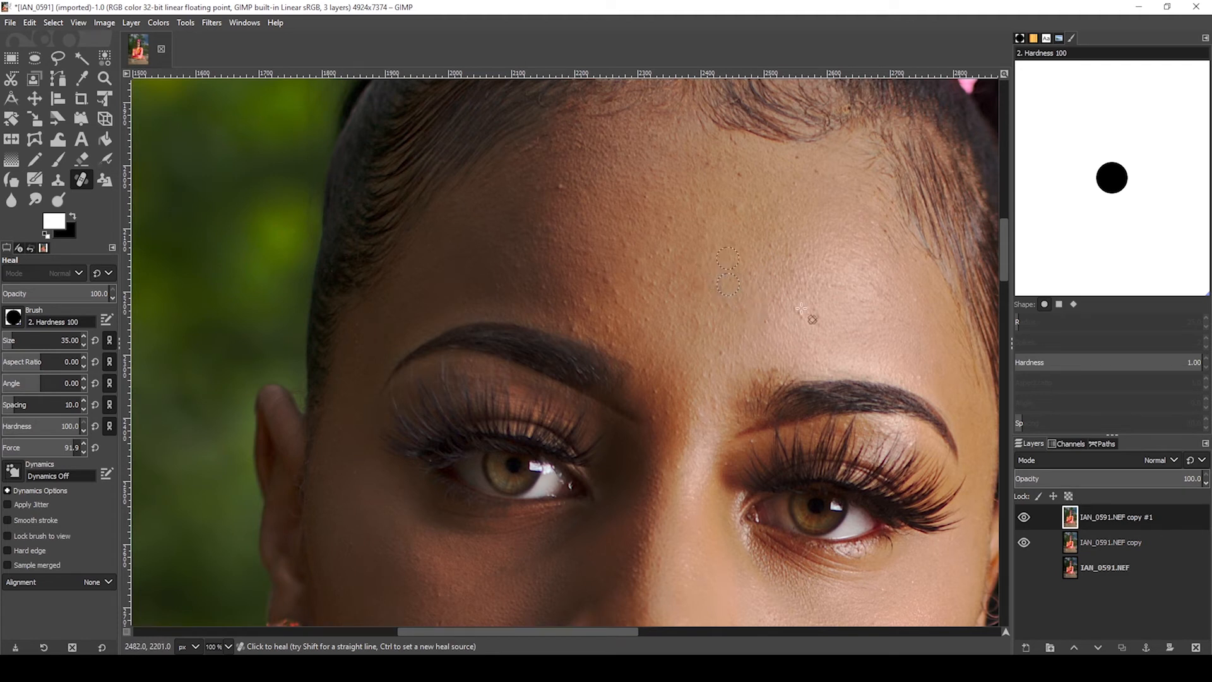
pyautogui.keyDown('ctrl'); pyautogui.click(727, 337); pyautogui.keyUp('ctrl')
pyautogui.keyDown('ctrl'); pyautogui.click(608, 253); pyautogui.keyUp('ctrl')
pyautogui.keyDown('ctrl'); pyautogui.click(738, 190); pyautogui.keyUp('ctrl')
pyautogui.keyDown('ctrl'); pyautogui.click(747, 158); pyautogui.keyUp('ctrl')
pyautogui.click(741, 178)
pyautogui.scroll(-2, 743, 236)
pyautogui.moveTo(813, 428); pyautogui.dragTo(784, 377)
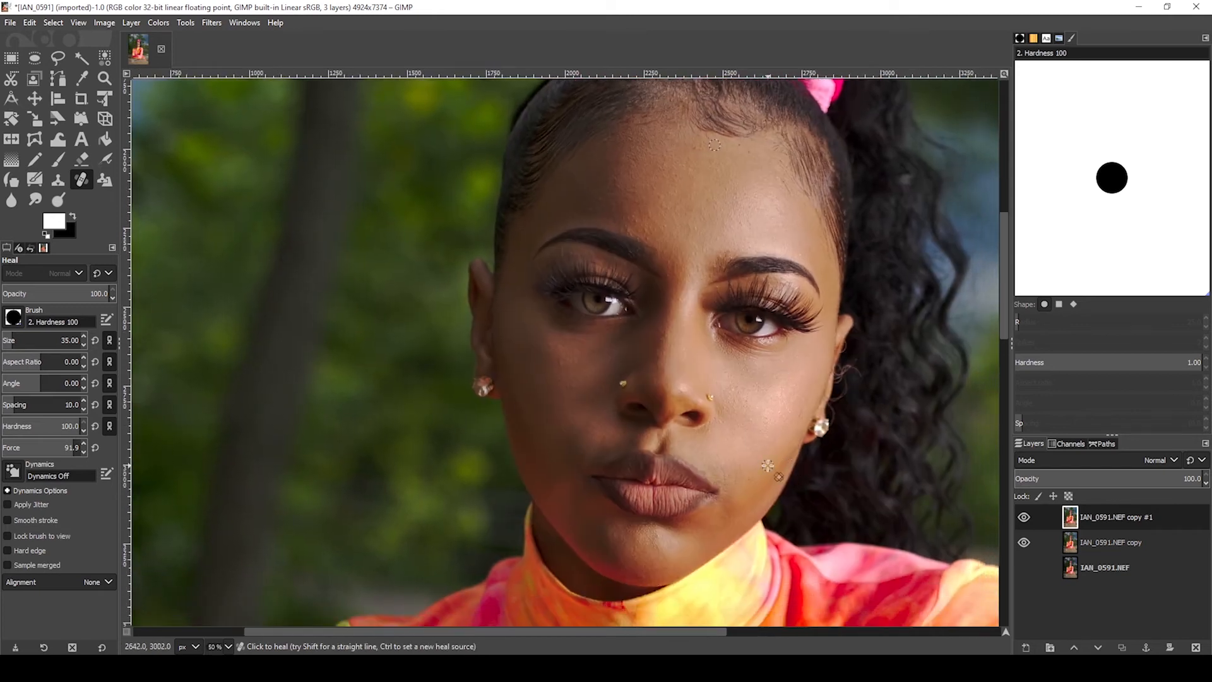
# Duplicate the healed layer and apply Brightness-Contrast to the new copy with Brightness at about 0.032
pyautogui.scroll(-4, 755, 339)
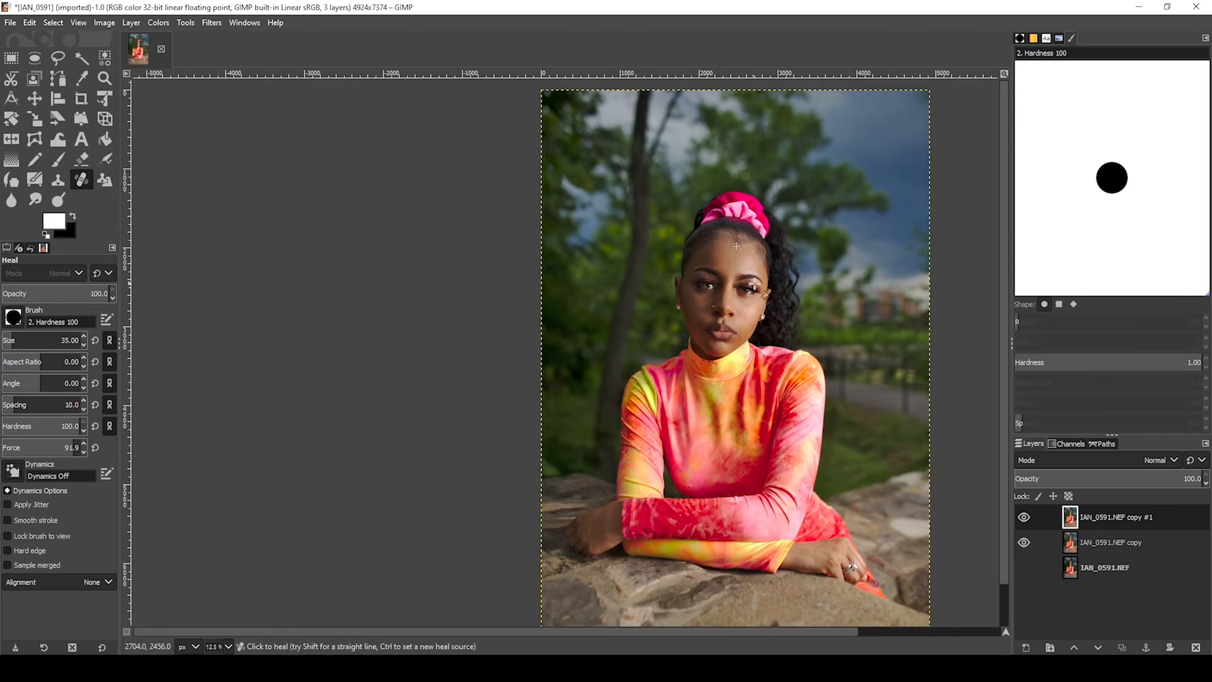
pyautogui.scroll(-1, 788, 300)
pyautogui.moveTo(788, 300); pyautogui.dragTo(659, 296)
pyautogui.scroll(1, 623, 344)
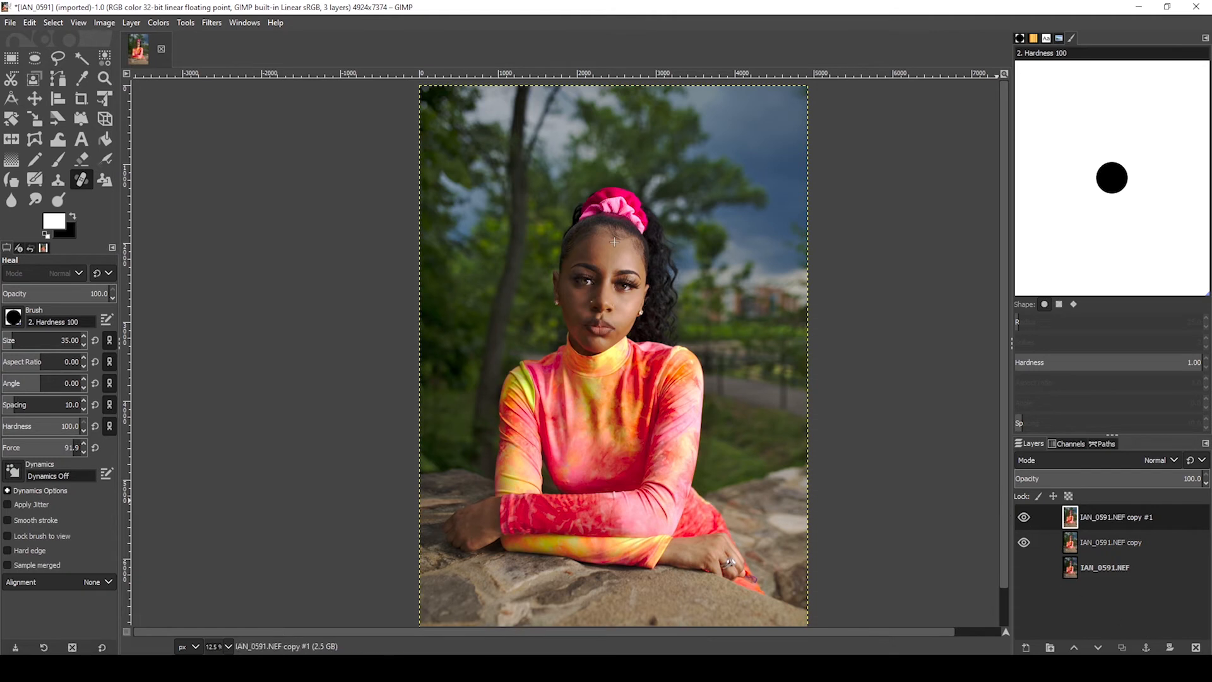
pyautogui.click(1121, 647)
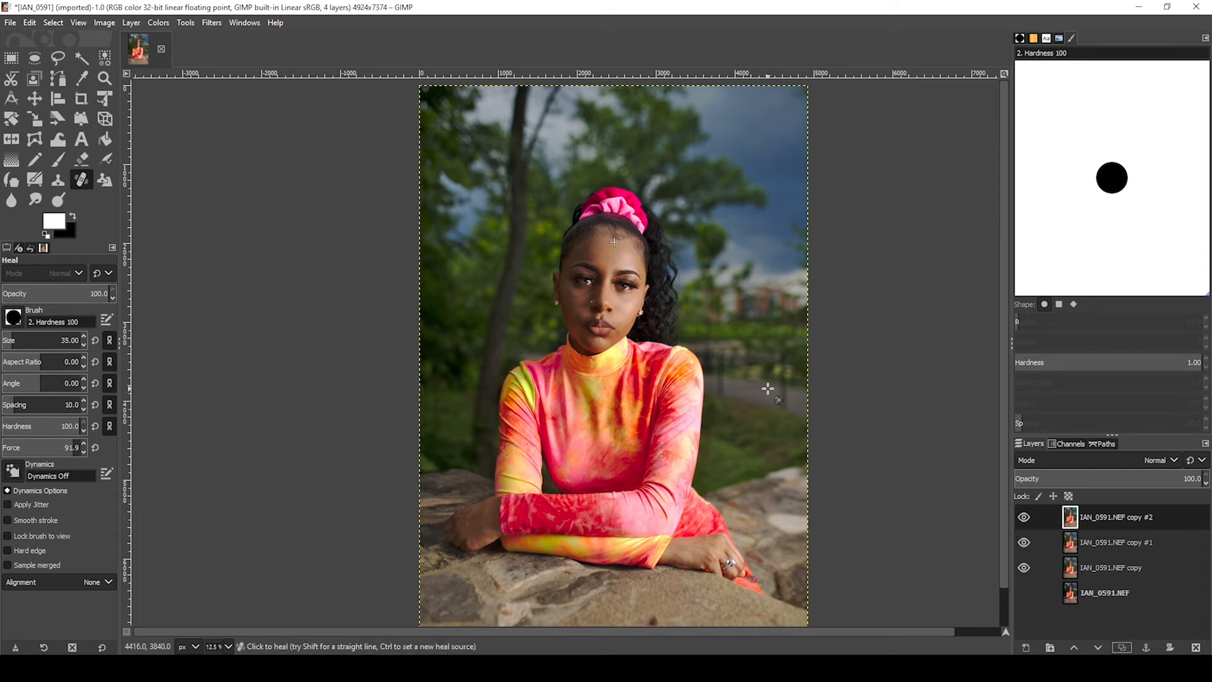
pyautogui.scroll(-1, 671, 414)
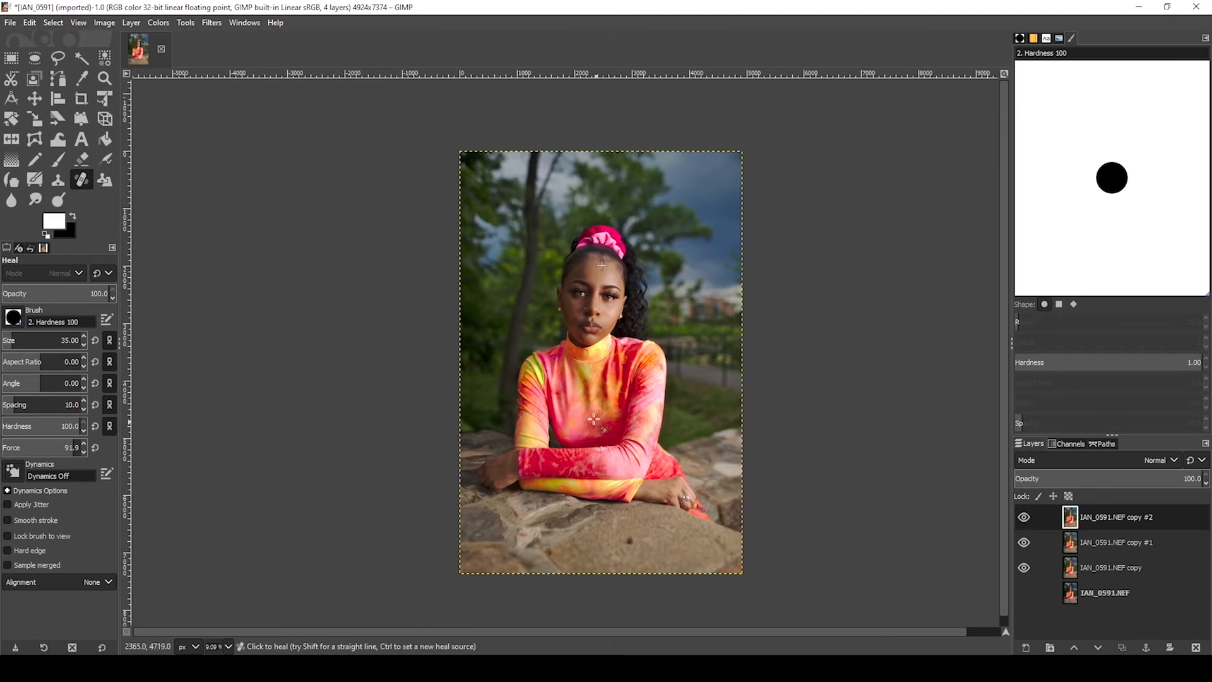
pyautogui.click(158, 22)
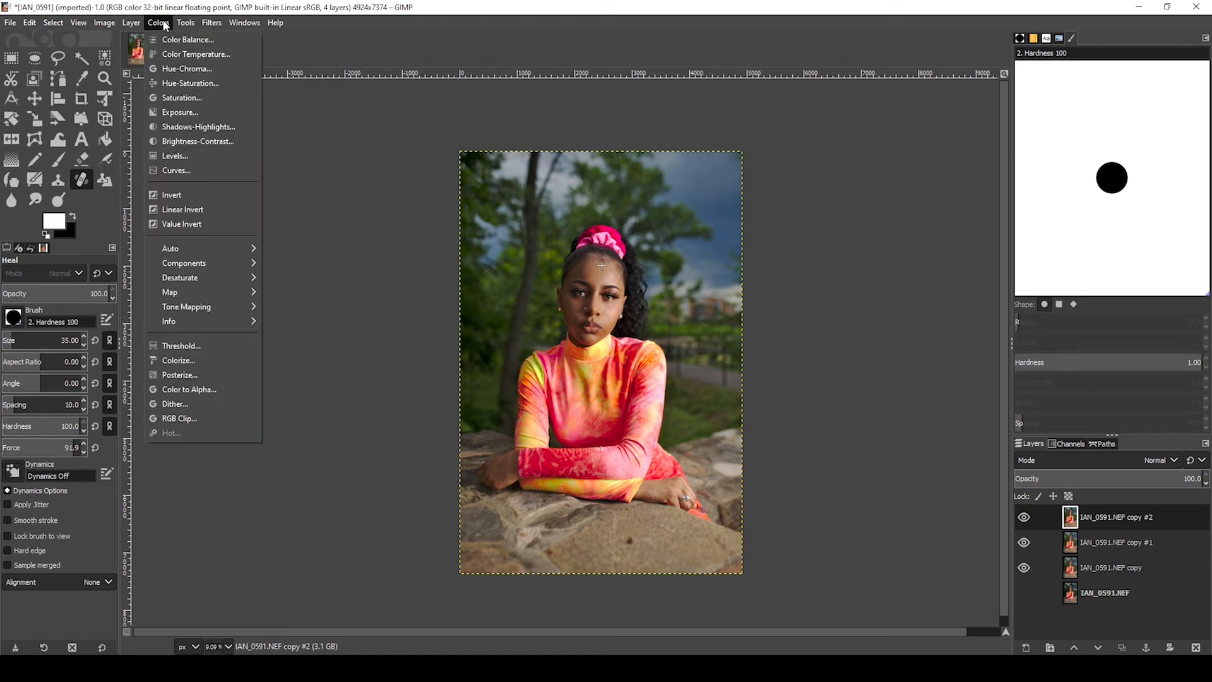
pyautogui.click(166, 146)
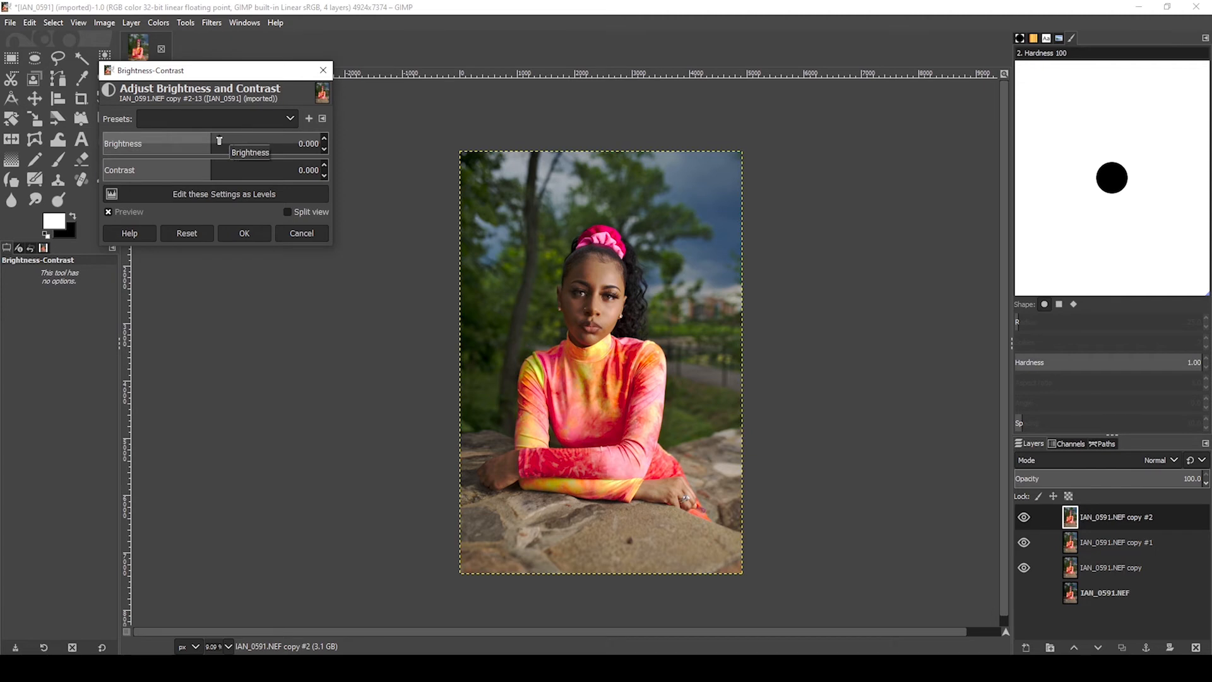
pyautogui.click(218, 141)
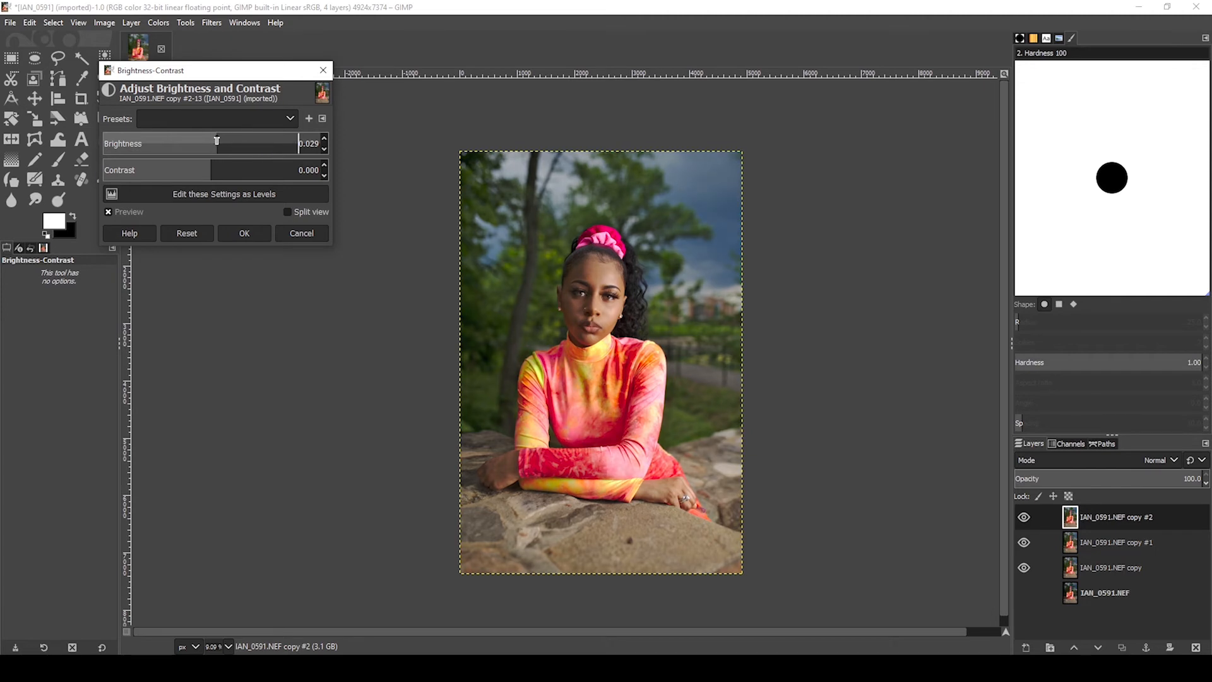
pyautogui.click(222, 140)
pyautogui.click(220, 141)
pyautogui.click(219, 139)
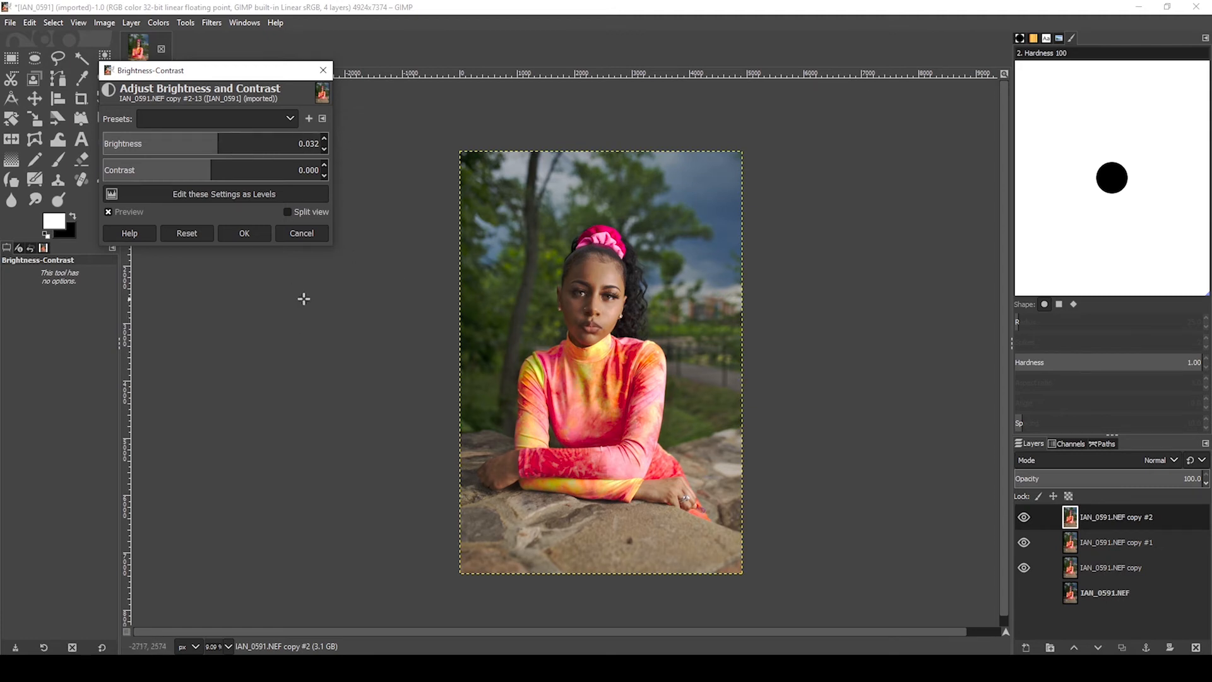
pyautogui.click(249, 233)
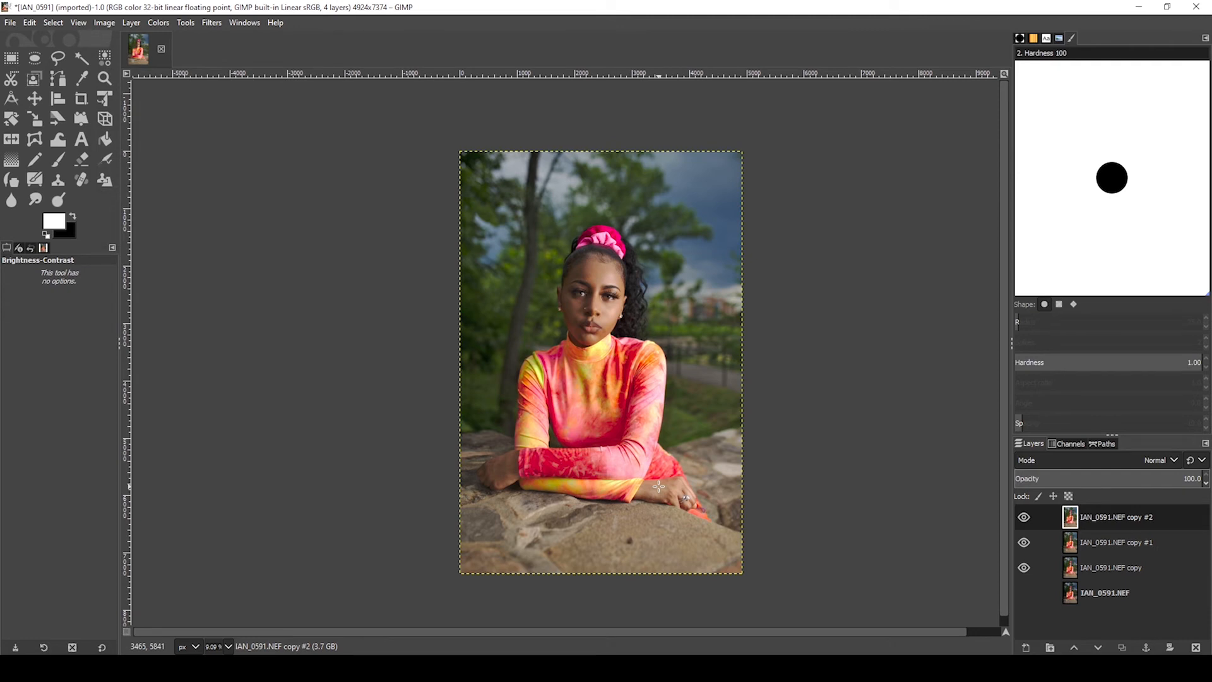
# Duplicate the top layer and brighten the new copy with Curves, raising a Value point to input 77.85, output 85.16
pyautogui.click(1123, 648)
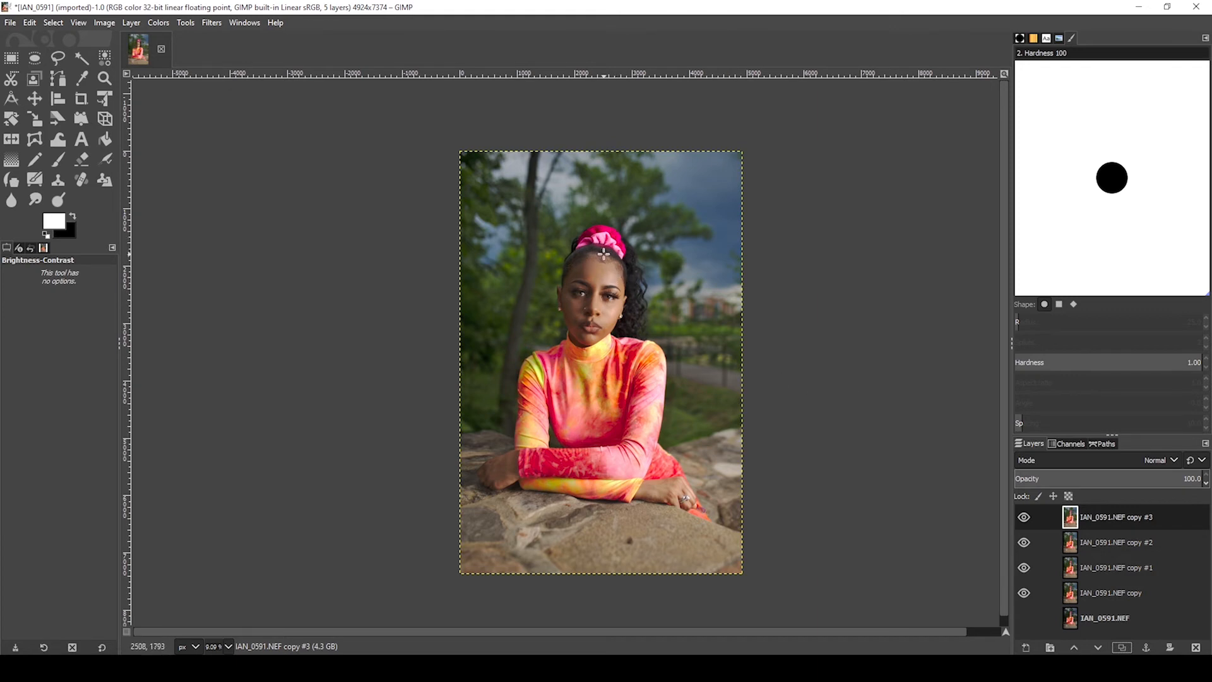
pyautogui.scroll(1, 587, 255)
pyautogui.scroll(2, 583, 254)
pyautogui.scroll(1, 606, 353)
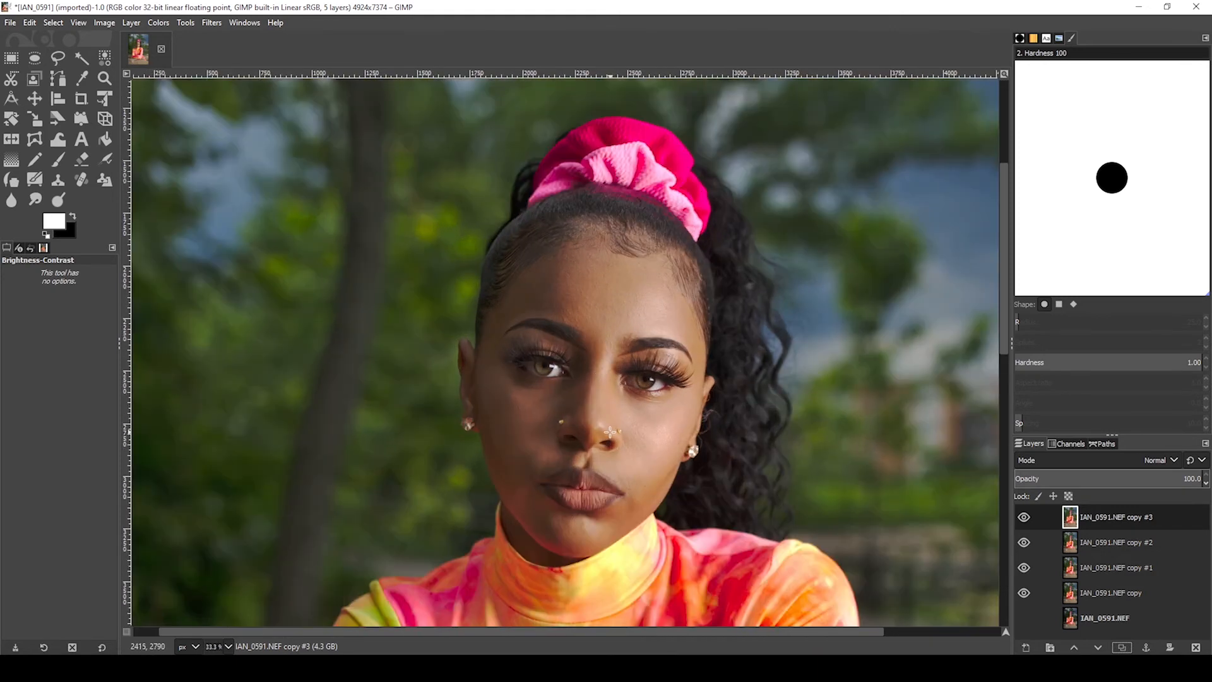
pyautogui.scroll(1, 611, 416)
pyautogui.moveTo(611, 416); pyautogui.dragTo(679, 353)
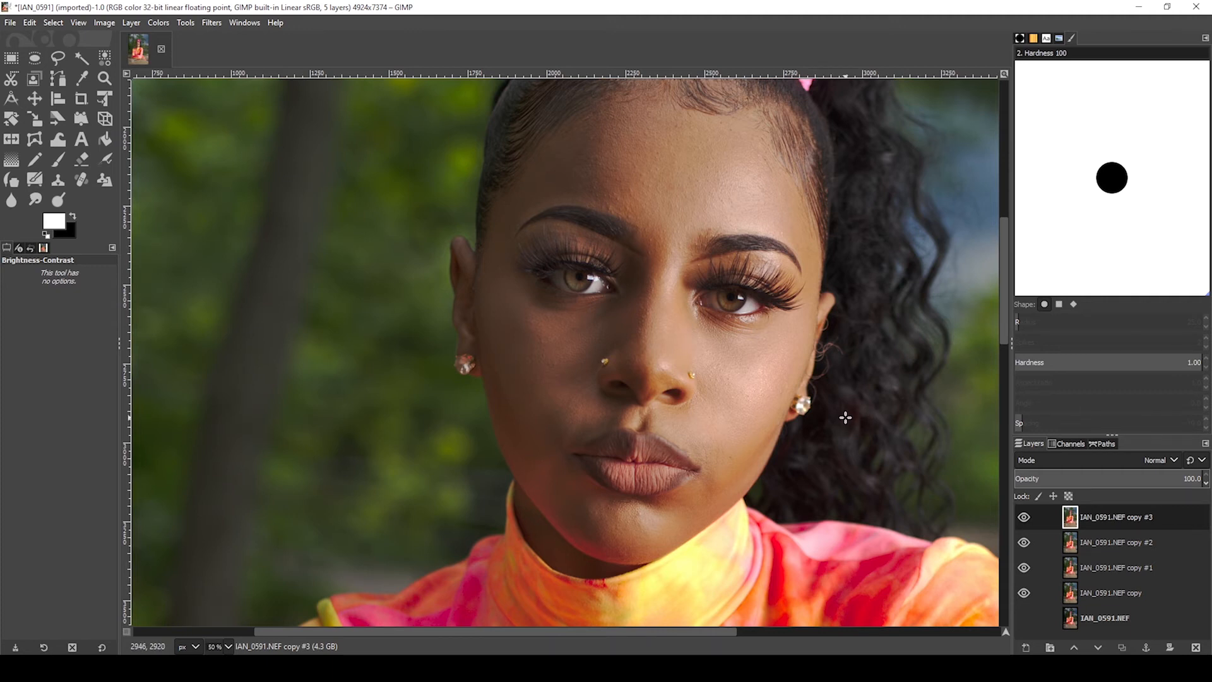
pyautogui.moveTo(846, 418); pyautogui.dragTo(746, 438)
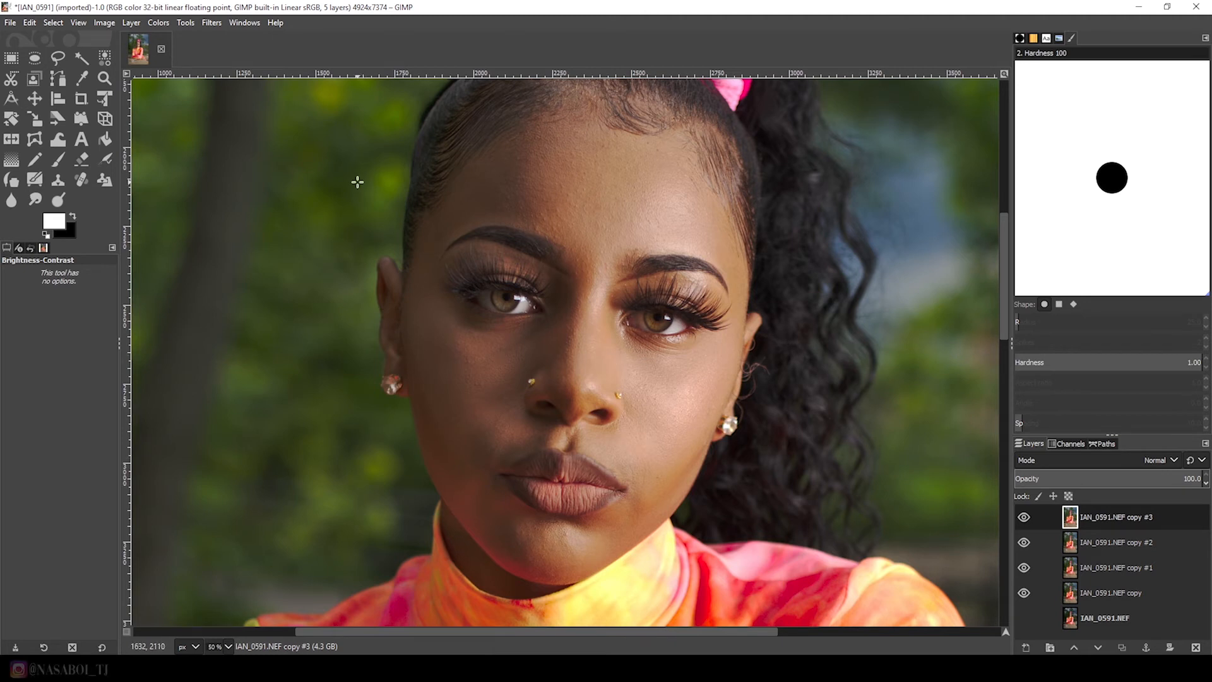
pyautogui.click(158, 24)
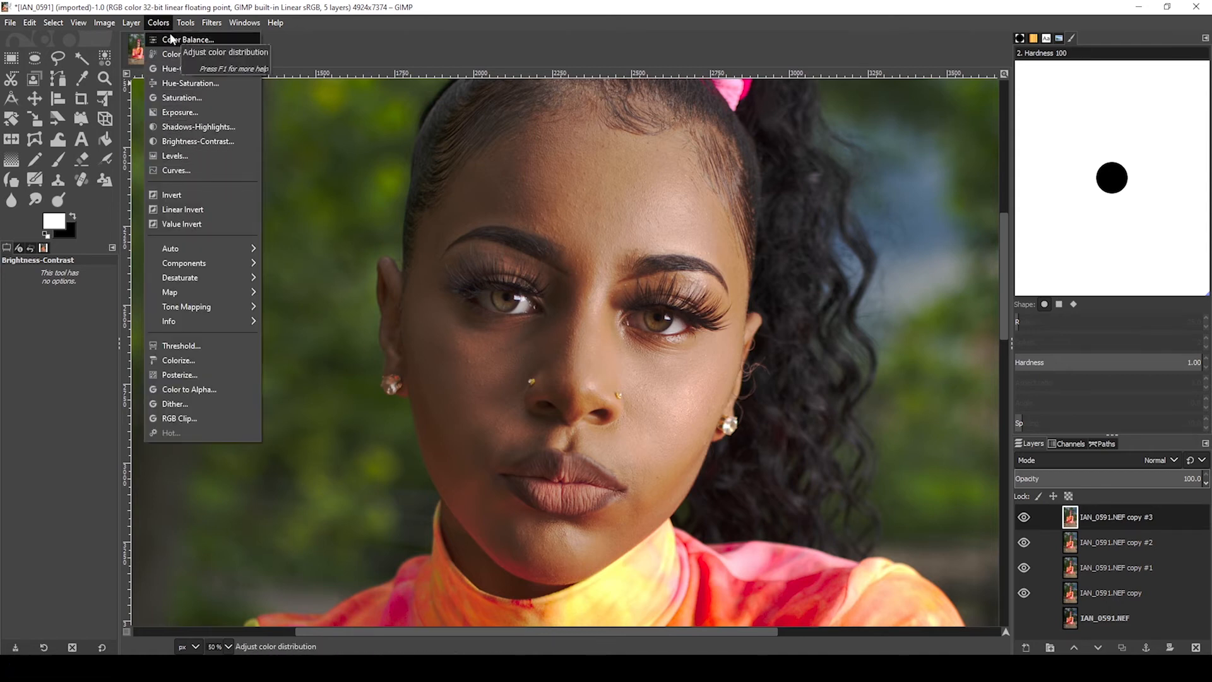
pyautogui.click(179, 172)
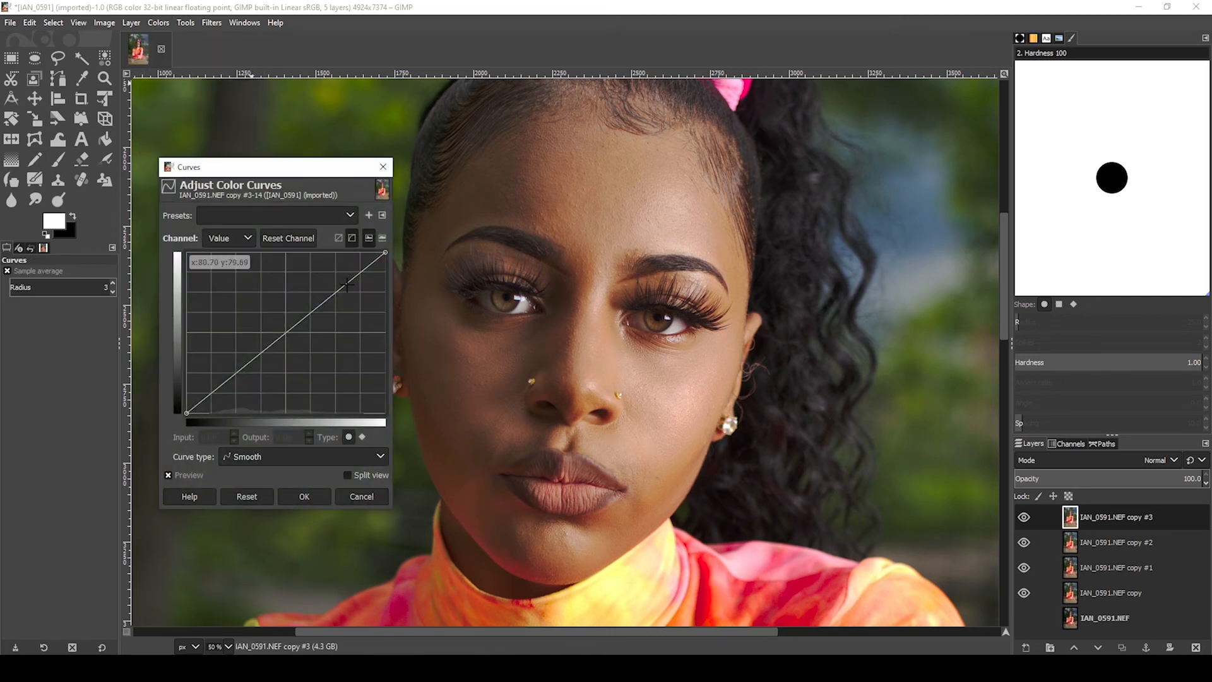
pyautogui.moveTo(348, 286); pyautogui.dragTo(342, 277)
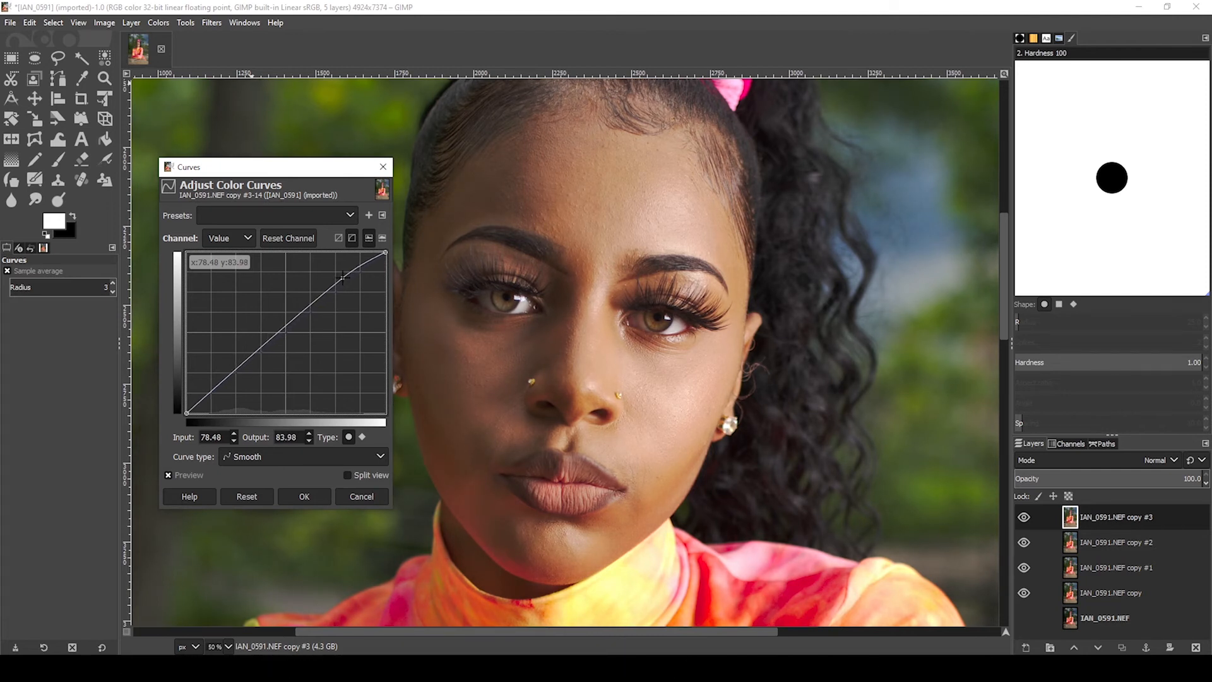
pyautogui.moveTo(342, 278); pyautogui.dragTo(340, 276)
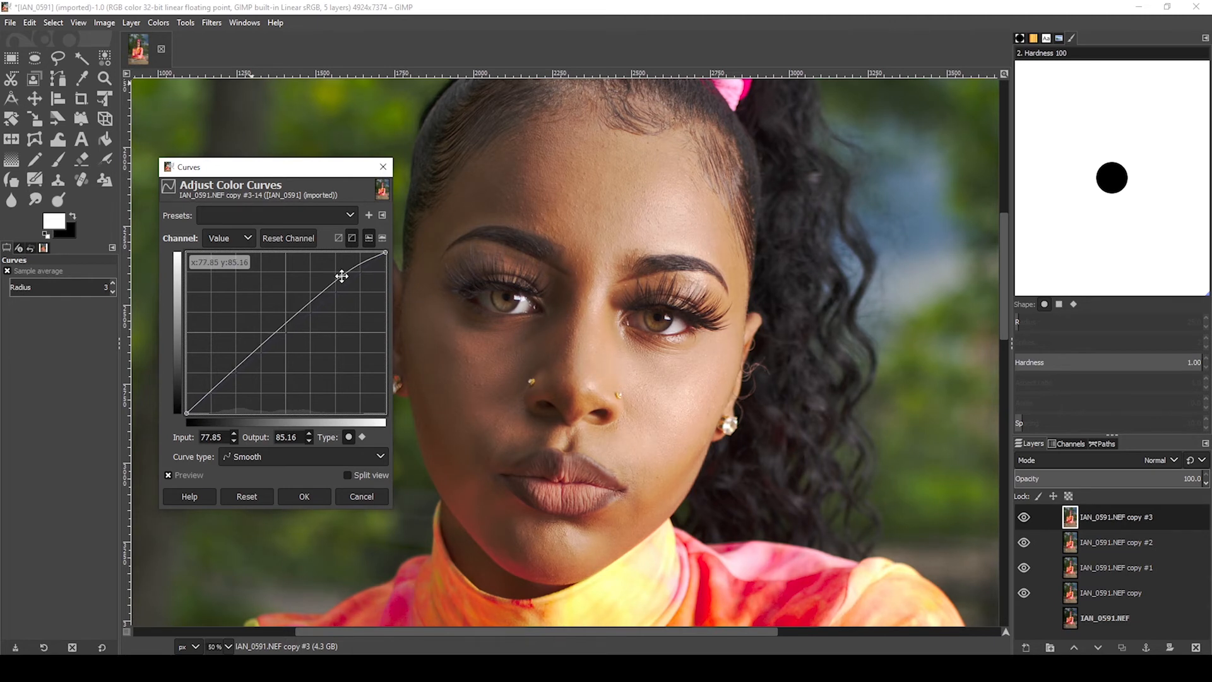
pyautogui.click(306, 495)
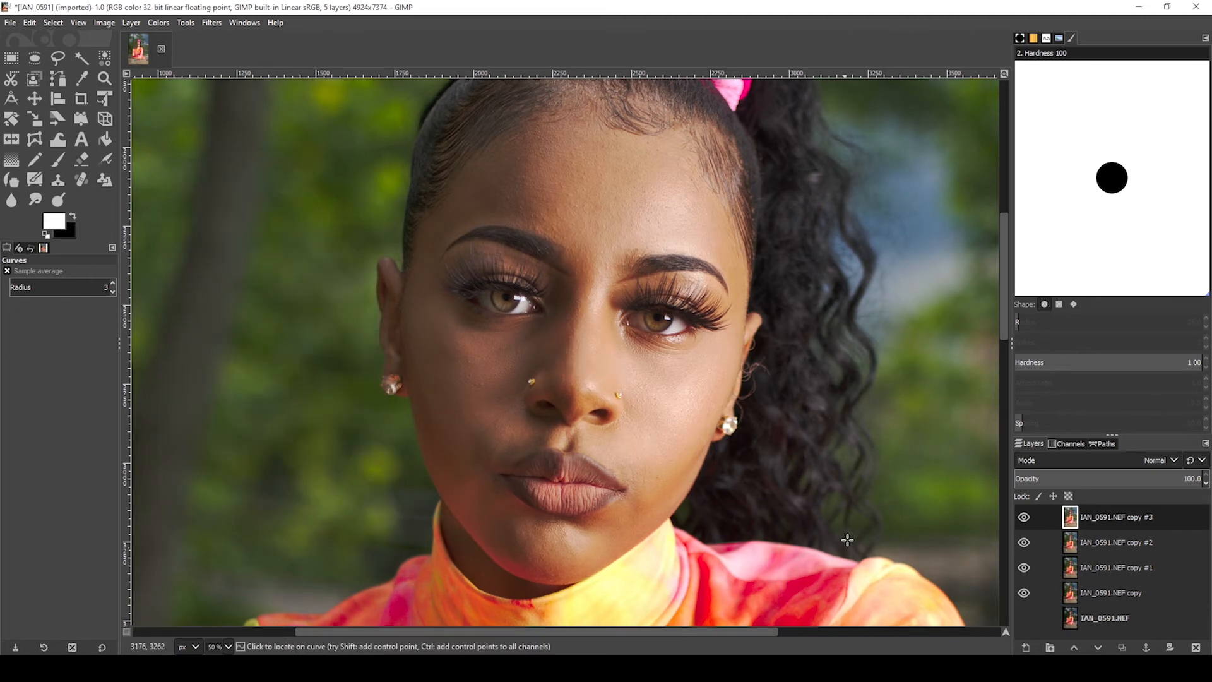
# Add a black (full transparency) layer mask to the curves-adjusted top layer
pyautogui.rightClick(1121, 518)
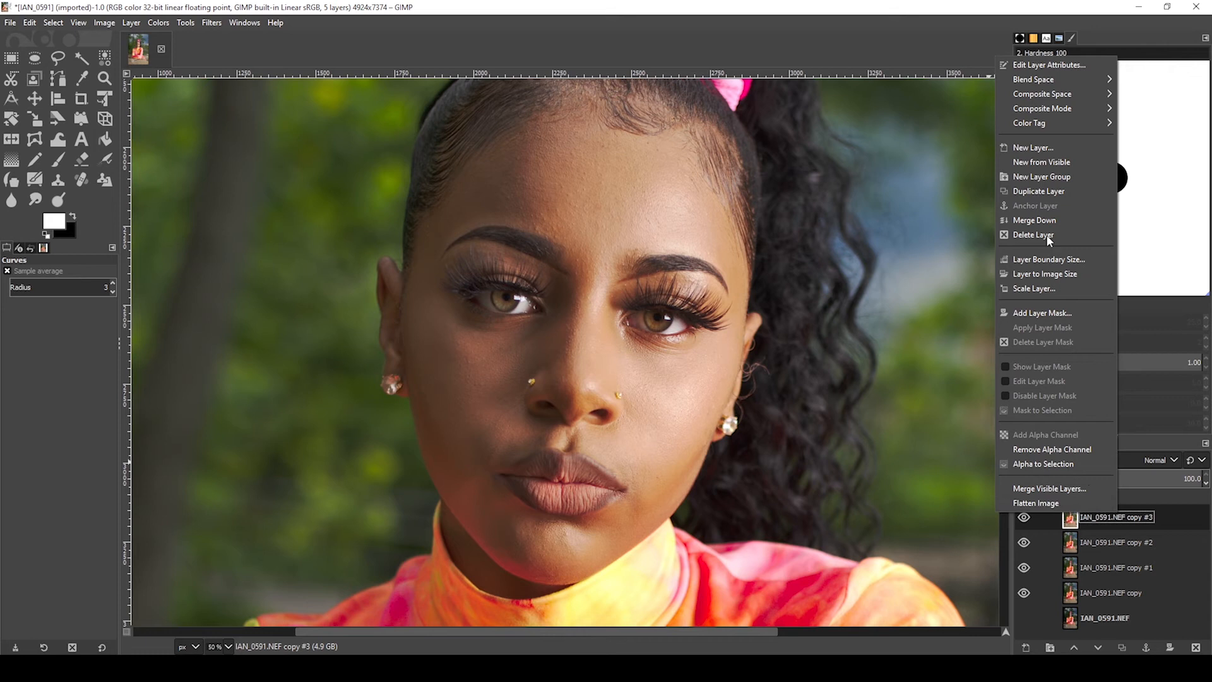
pyautogui.click(1041, 312)
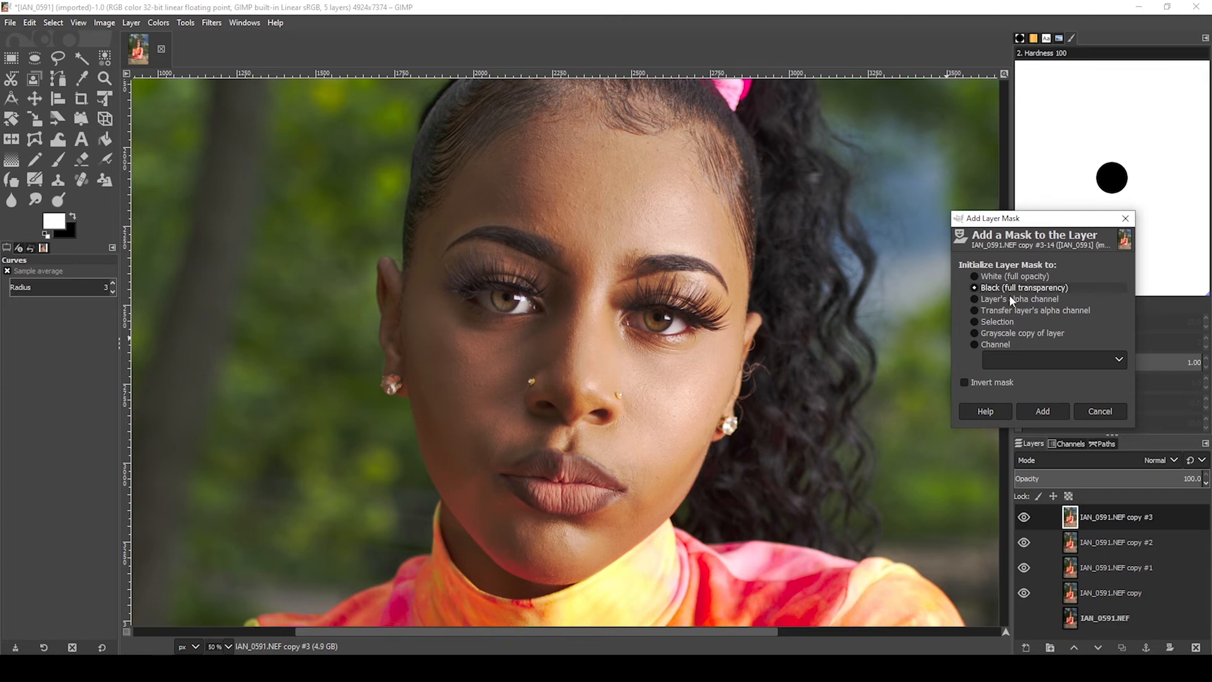
pyautogui.click(1043, 411)
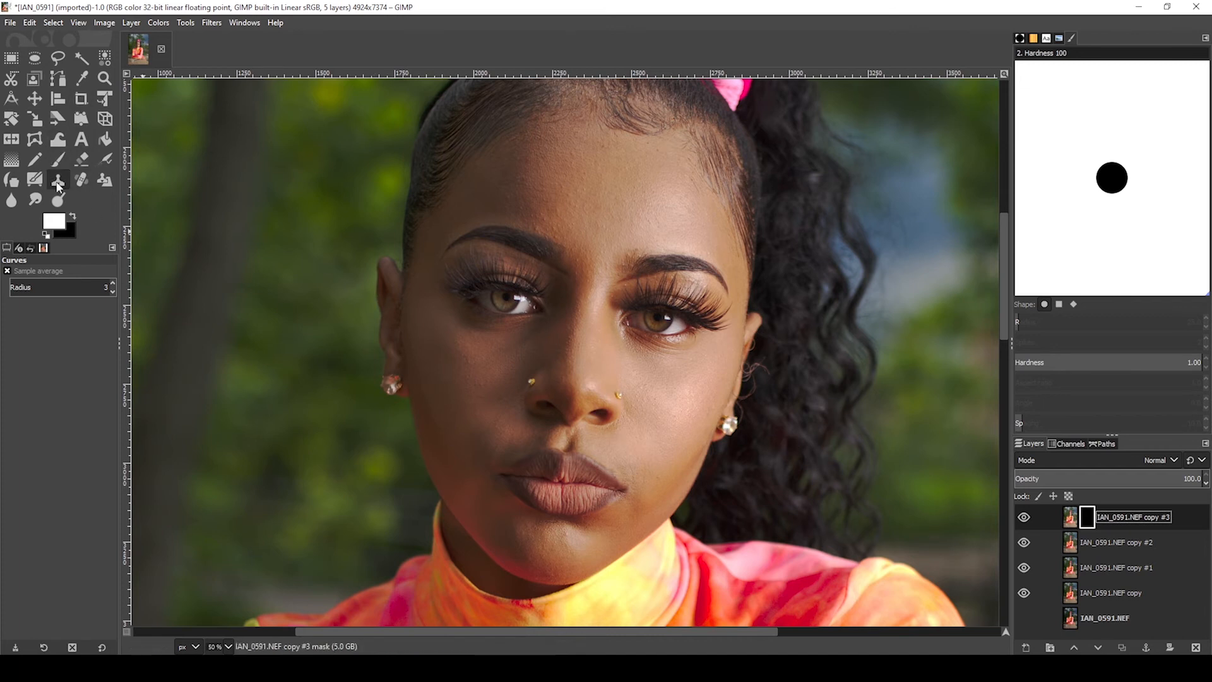
# Paint white on the mask over the brightly lit eye's white and iris, using the 2. Hardness 025 paintbrush at size 26
pyautogui.click(58, 160)
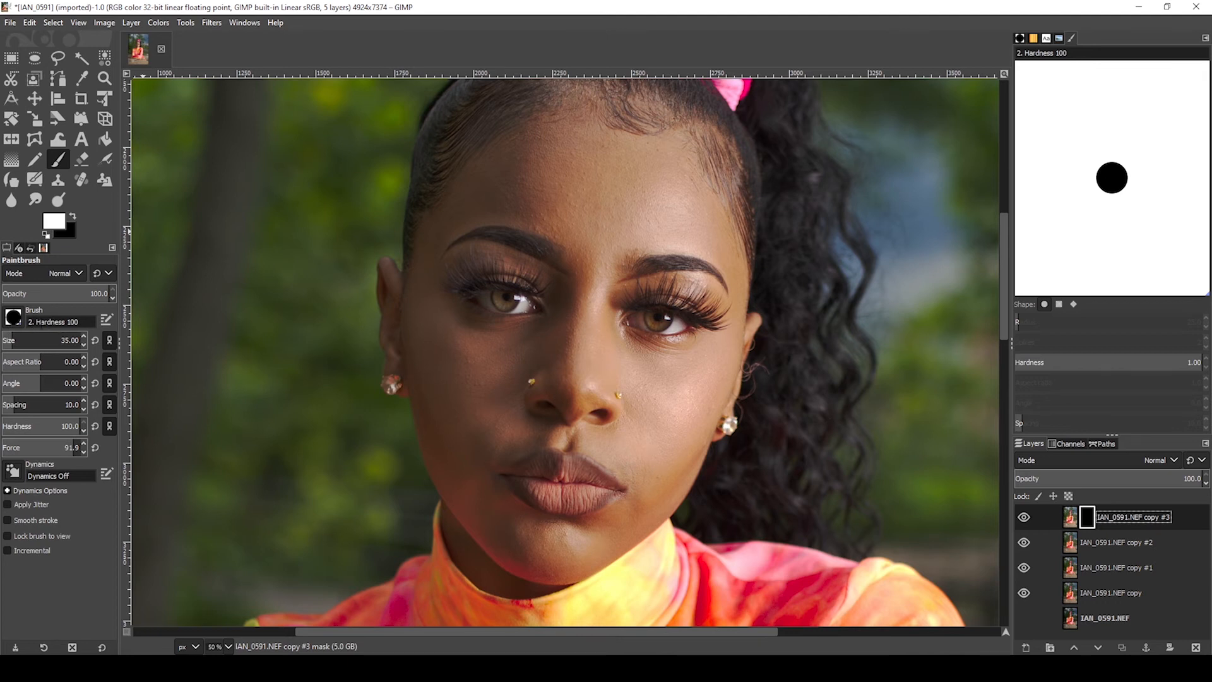
pyautogui.click(13, 319)
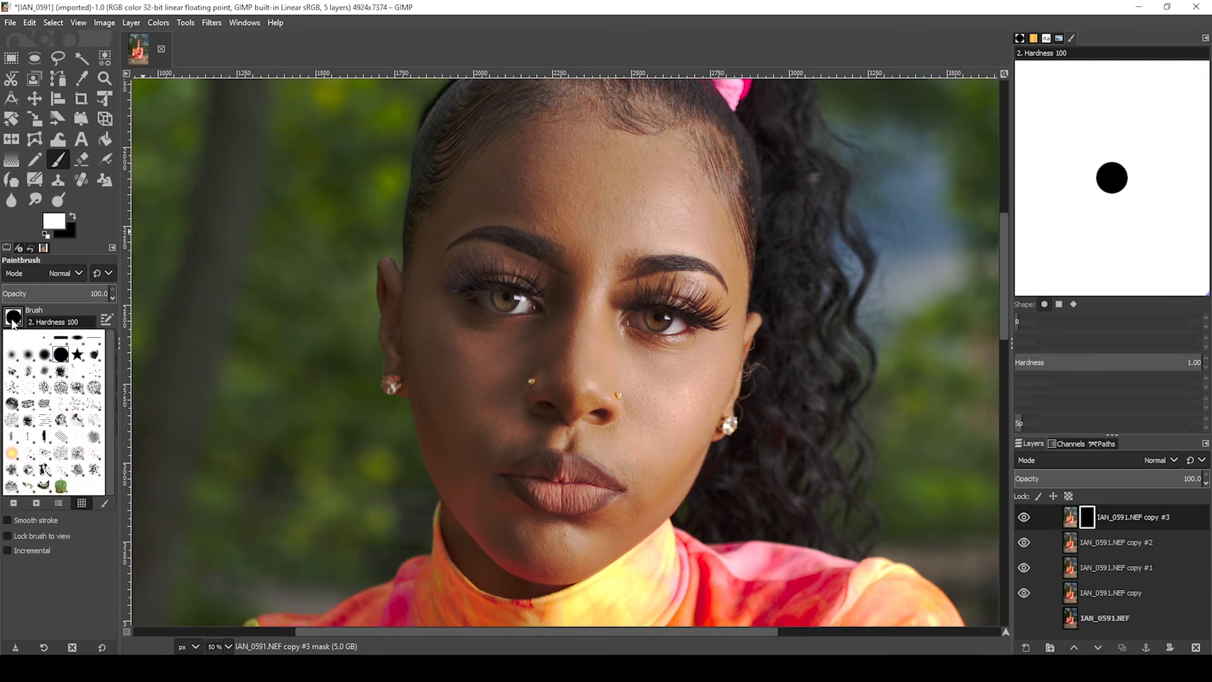
pyautogui.click(14, 356)
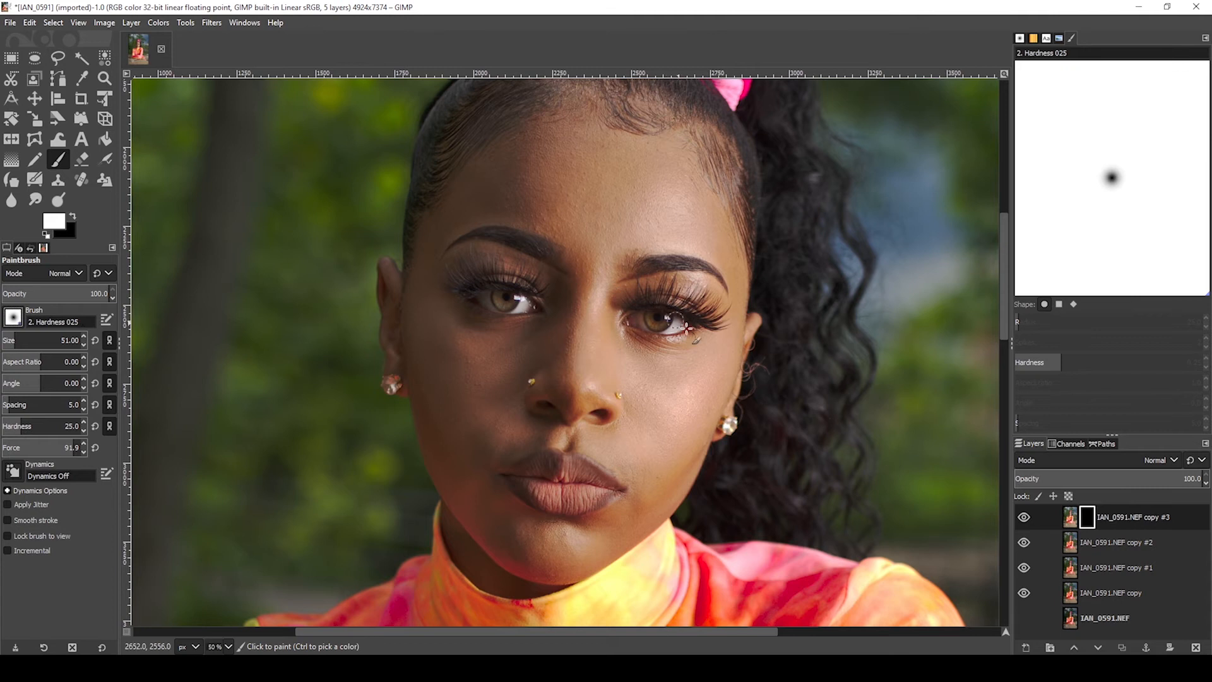
pyautogui.press('1')
pyautogui.scroll(2, 678, 326)
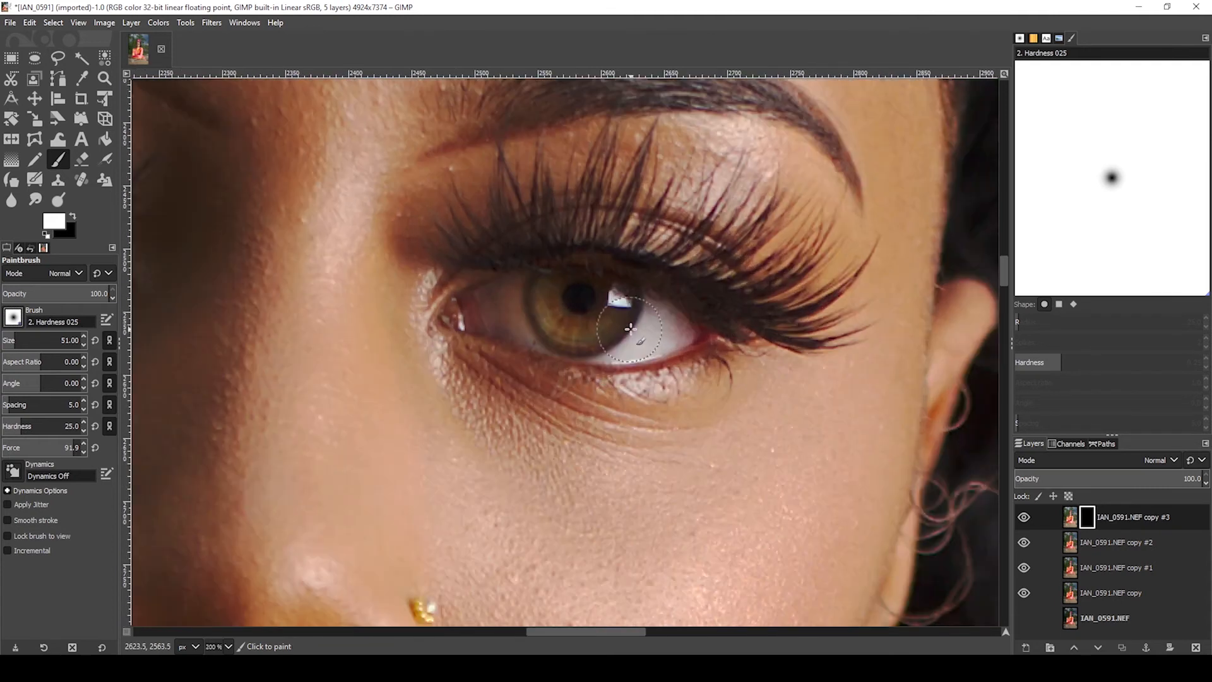
pyautogui.click(9, 339)
pyautogui.moveTo(633, 341)
pyautogui.mouseDown()
pyautogui.moveTo(655, 312)
pyautogui.moveTo(681, 330)
pyautogui.moveTo(631, 347)
pyautogui.moveTo(658, 312)
pyautogui.moveTo(653, 330)
pyautogui.moveTo(606, 353)
pyautogui.moveTo(675, 323)
pyautogui.mouseUp()
pyautogui.moveTo(489, 301)
pyautogui.mouseDown()
pyautogui.moveTo(516, 290)
pyautogui.moveTo(523, 330)
pyautogui.moveTo(491, 304)
pyautogui.moveTo(499, 318)
pyautogui.moveTo(527, 334)
pyautogui.moveTo(547, 331)
pyautogui.moveTo(551, 289)
pyautogui.moveTo(566, 327)
pyautogui.moveTo(618, 313)
pyautogui.moveTo(622, 291)
pyautogui.moveTo(578, 330)
pyautogui.moveTo(605, 317)
pyautogui.moveTo(610, 291)
pyautogui.moveTo(599, 283)
pyautogui.moveTo(612, 287)
pyautogui.moveTo(595, 327)
pyautogui.moveTo(563, 324)
pyautogui.moveTo(546, 294)
pyautogui.moveTo(560, 276)
pyautogui.moveTo(560, 333)
pyautogui.mouseUp()
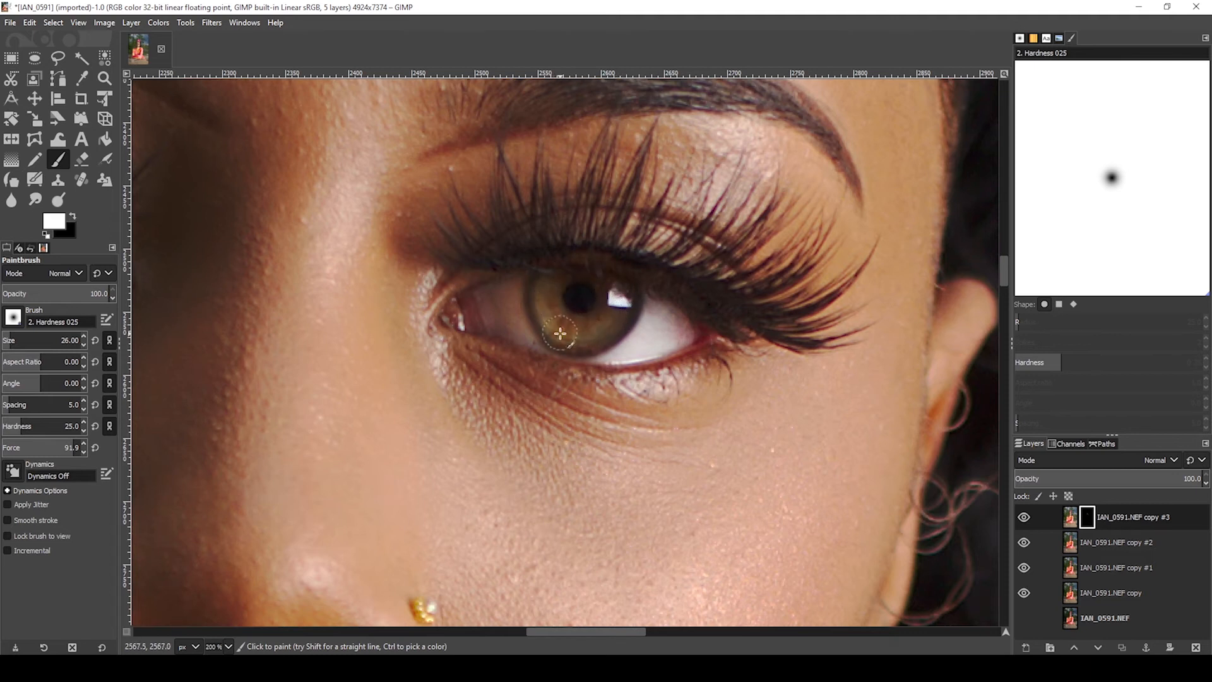
# Paint white on the mask over the iris and eye white of the eye on the shadowed side of the face
pyautogui.scroll(-1, 465, 295)
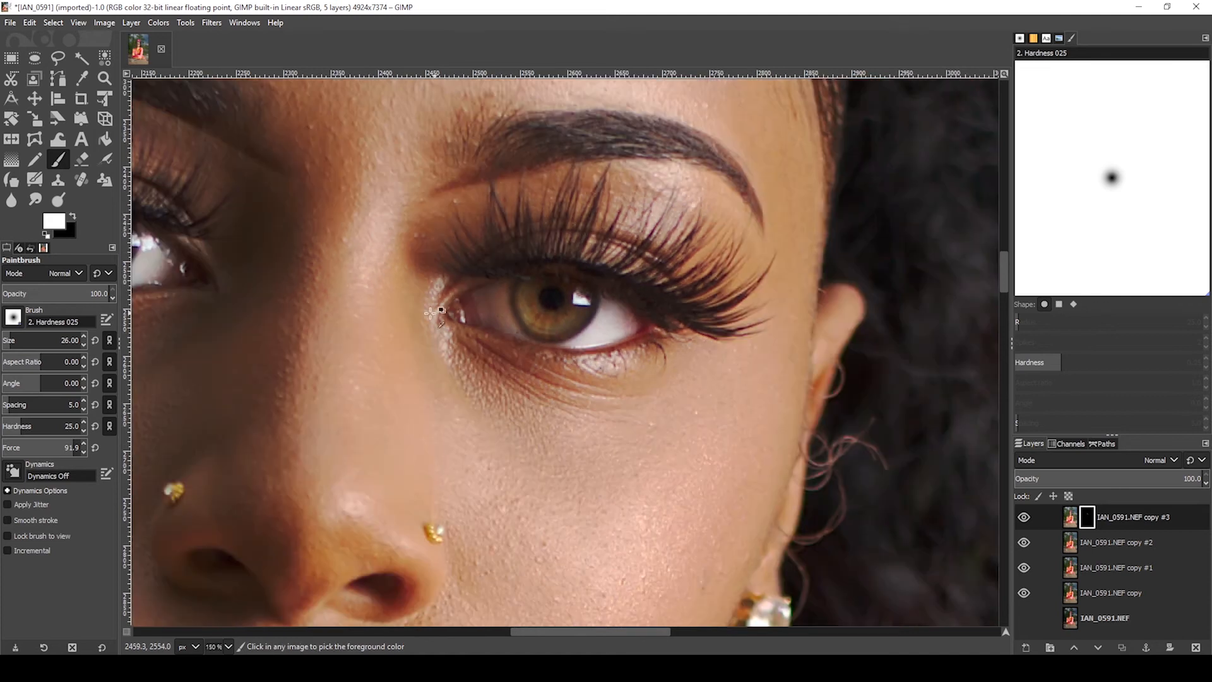
pyautogui.scroll(-1, 432, 315)
pyautogui.moveTo(362, 304); pyautogui.dragTo(668, 363)
pyautogui.scroll(2, 495, 340)
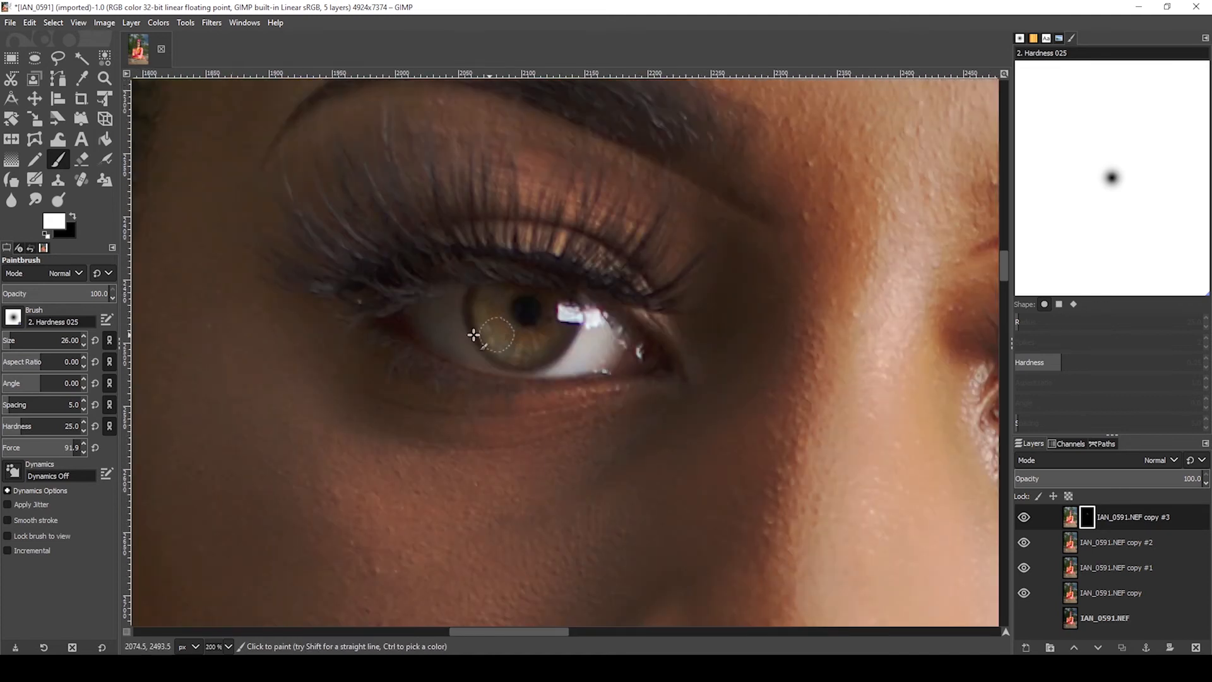
pyautogui.moveTo(450, 308)
pyautogui.mouseDown()
pyautogui.moveTo(467, 349)
pyautogui.moveTo(425, 326)
pyautogui.moveTo(475, 357)
pyautogui.mouseUp()
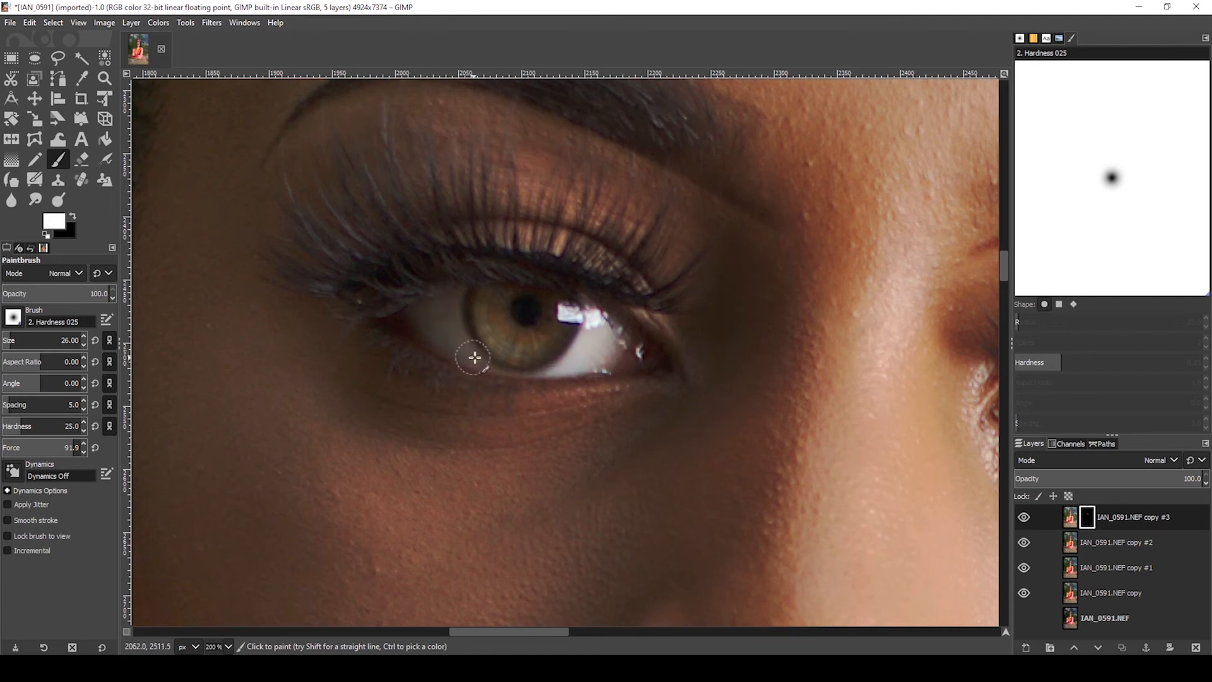
pyautogui.moveTo(495, 317)
pyautogui.mouseDown()
pyautogui.moveTo(519, 343)
pyautogui.moveTo(550, 341)
pyautogui.moveTo(554, 313)
pyautogui.moveTo(538, 357)
pyautogui.moveTo(551, 306)
pyautogui.moveTo(533, 326)
pyautogui.moveTo(510, 296)
pyautogui.mouseUp()
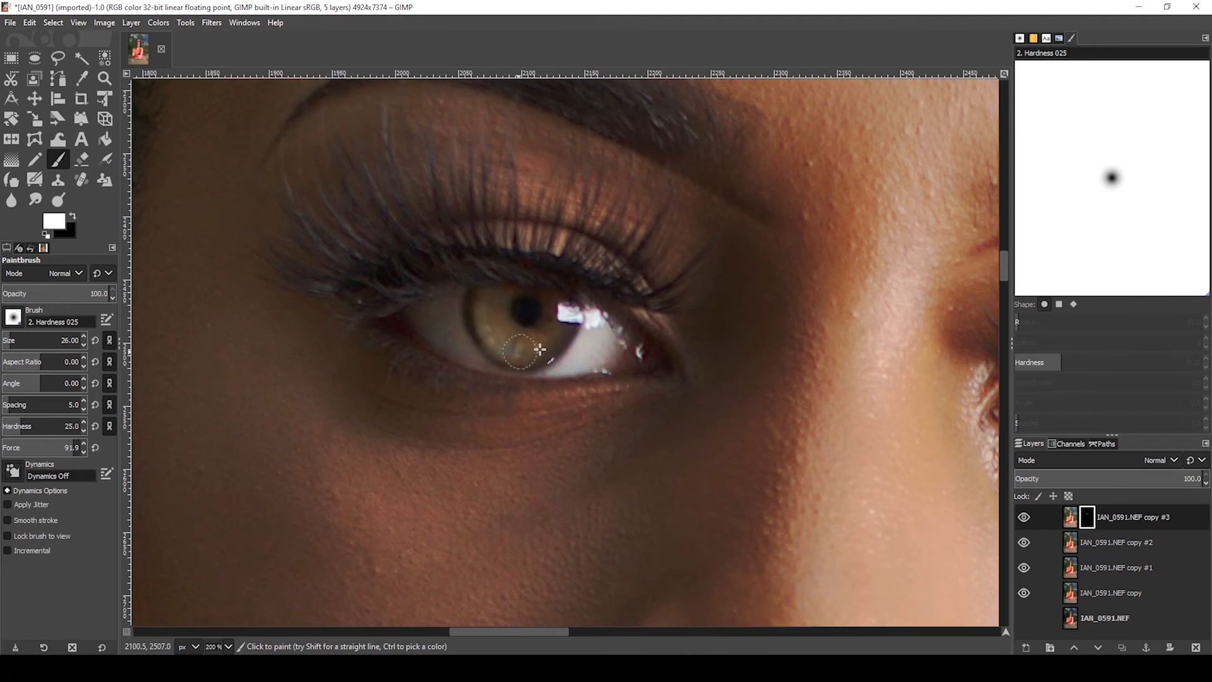
pyautogui.moveTo(575, 366)
pyautogui.mouseDown()
pyautogui.moveTo(597, 320)
pyautogui.moveTo(549, 364)
pyautogui.moveTo(615, 351)
pyautogui.mouseUp()
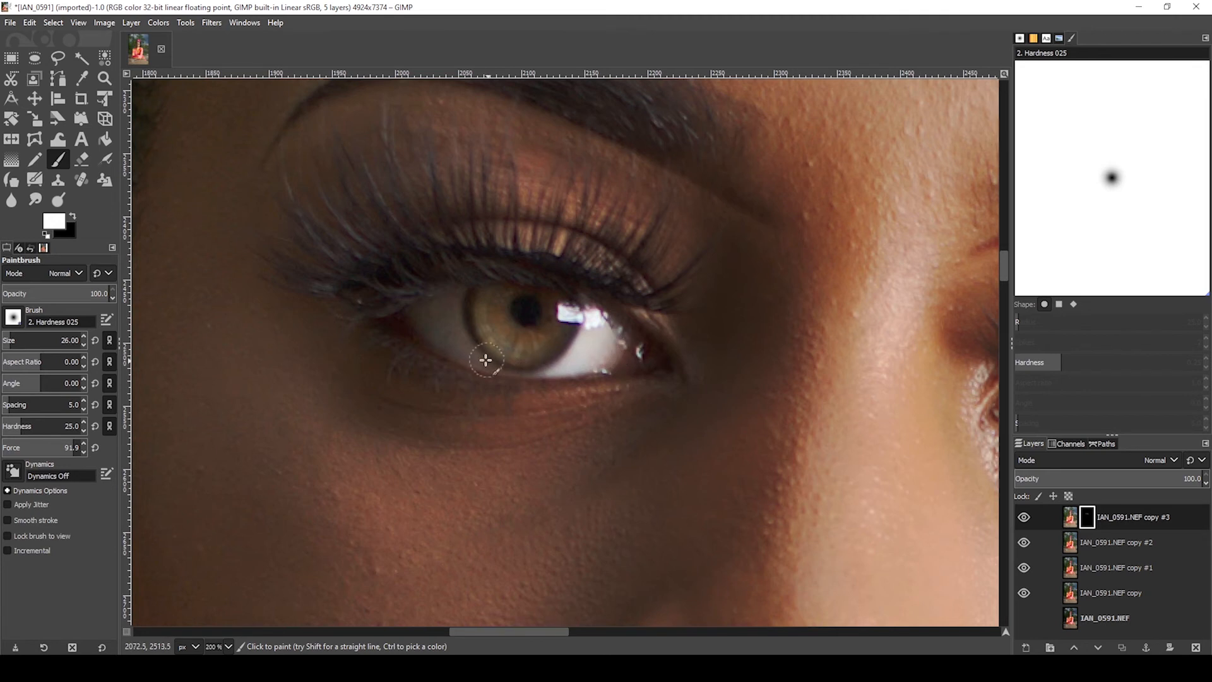
# Merge all visible layers into one, expanded as necessary, keeping the hidden original layer separate
pyautogui.scroll(-5, 644, 325)
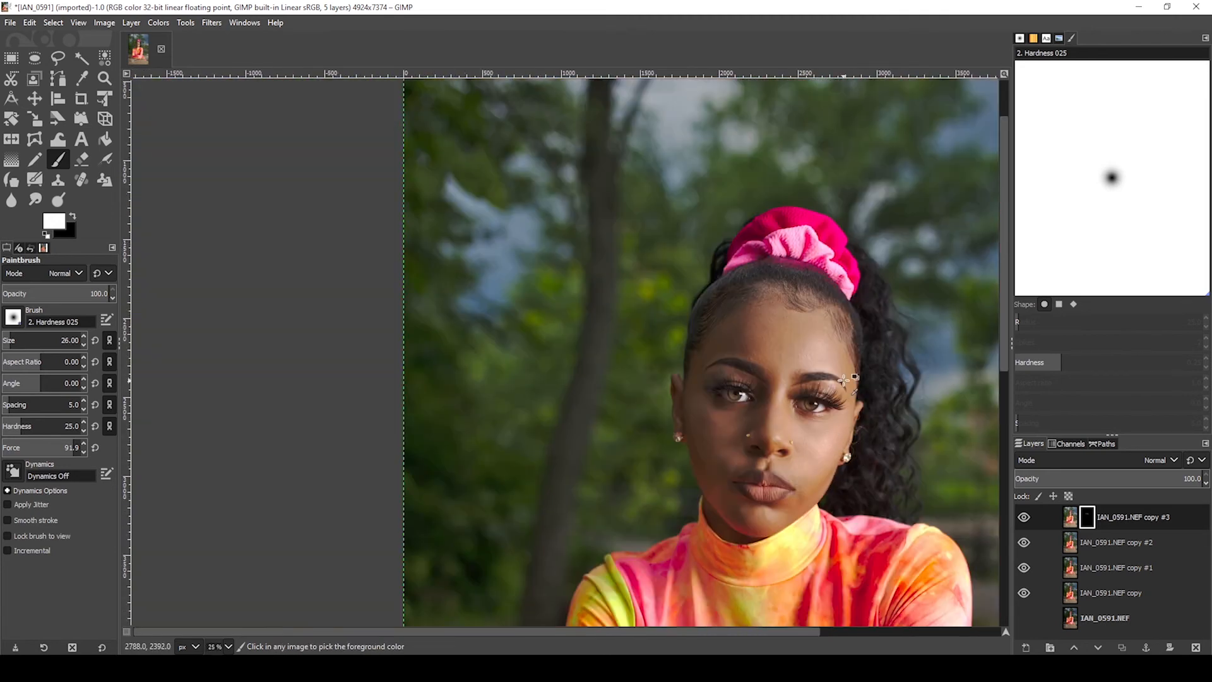
pyautogui.scroll(-4, 868, 442)
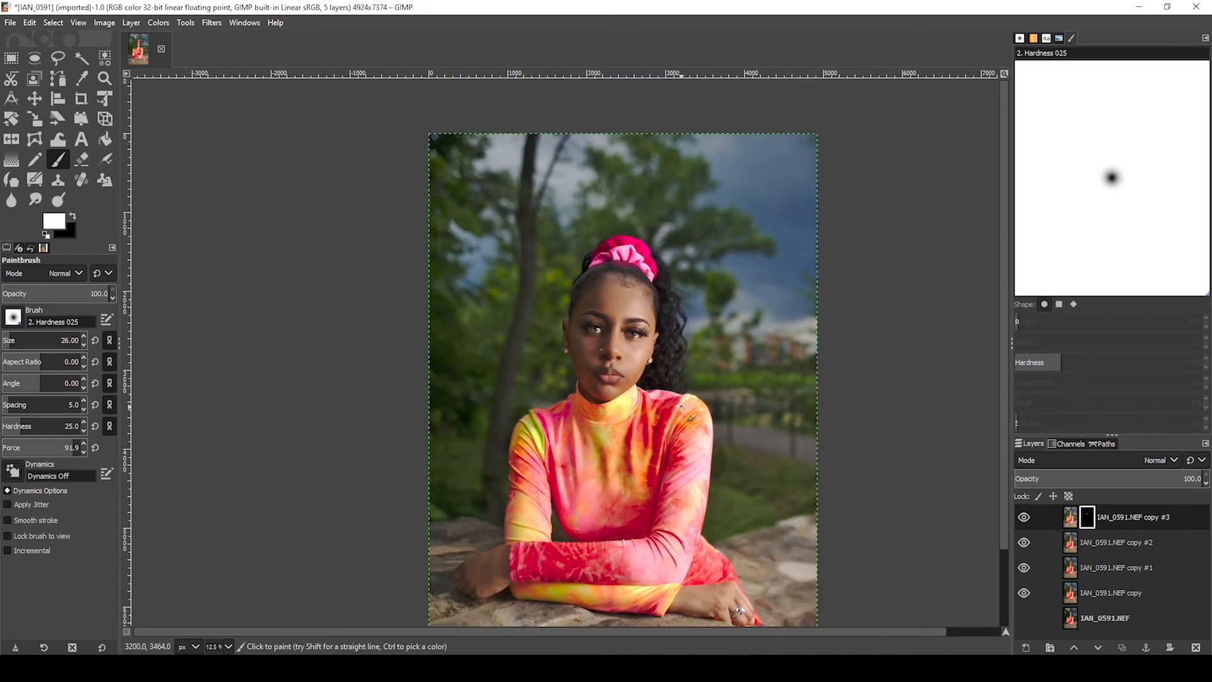
pyautogui.scroll(-1, 675, 372)
pyautogui.scroll(1, 660, 397)
pyautogui.scroll(-1, 659, 397)
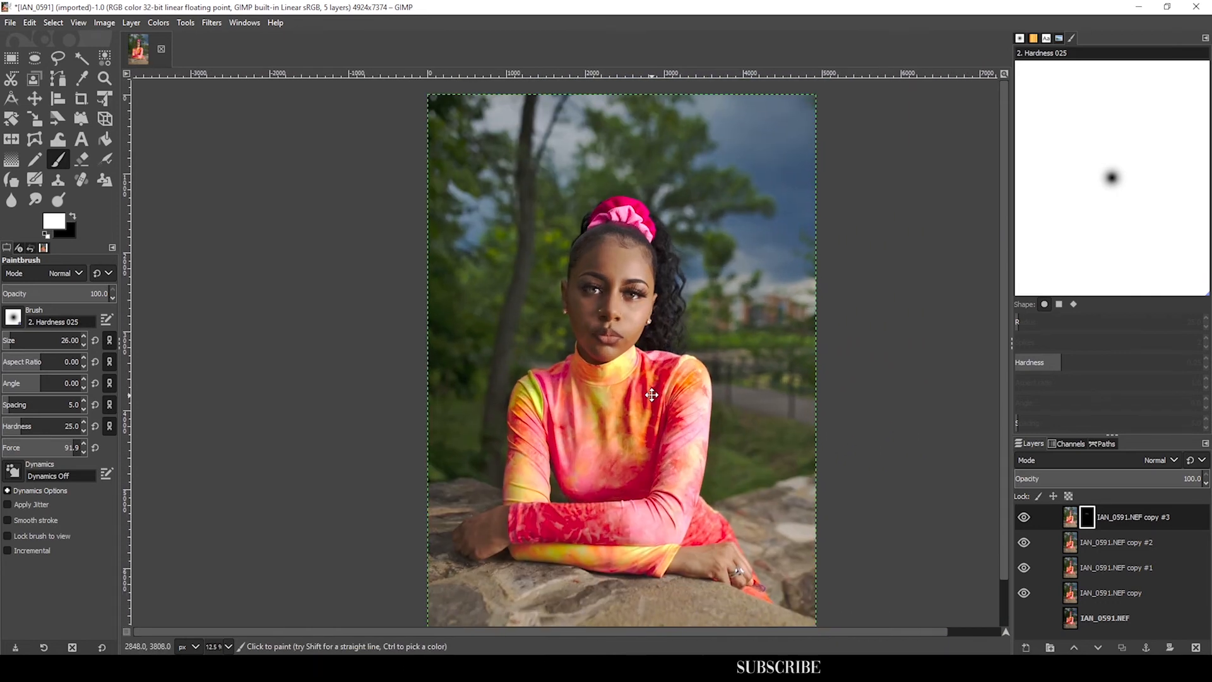
pyautogui.rightClick(1108, 592)
pyautogui.click(1051, 641)
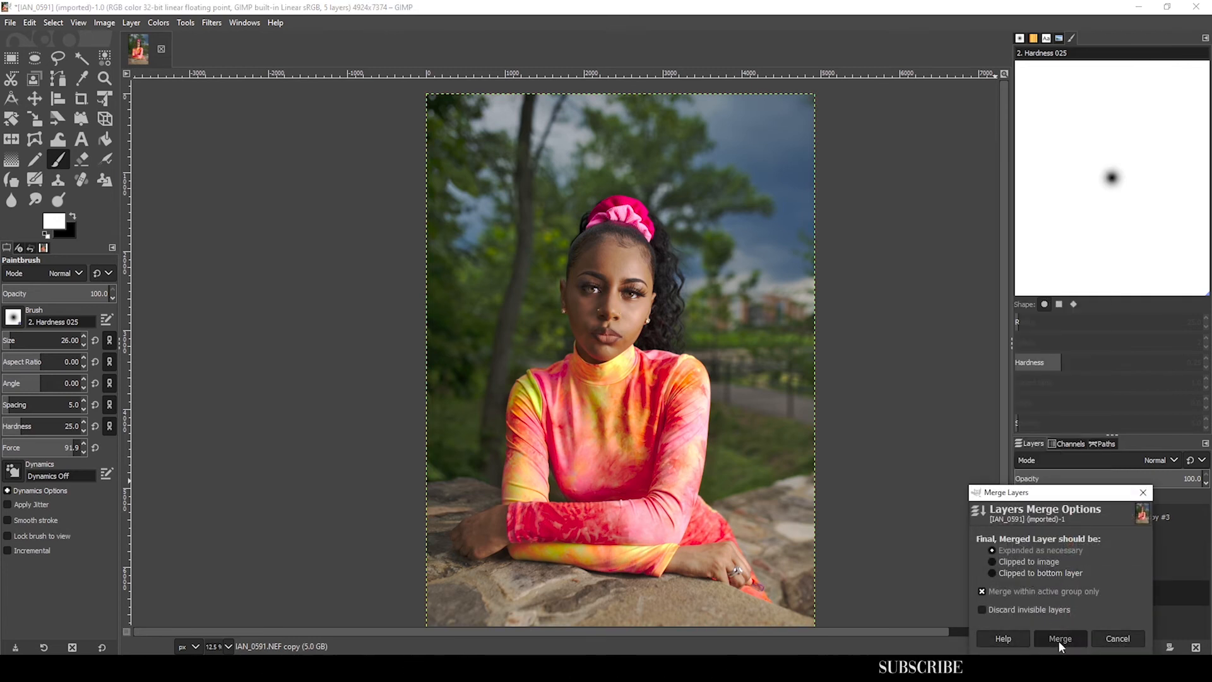
pyautogui.click(1058, 639)
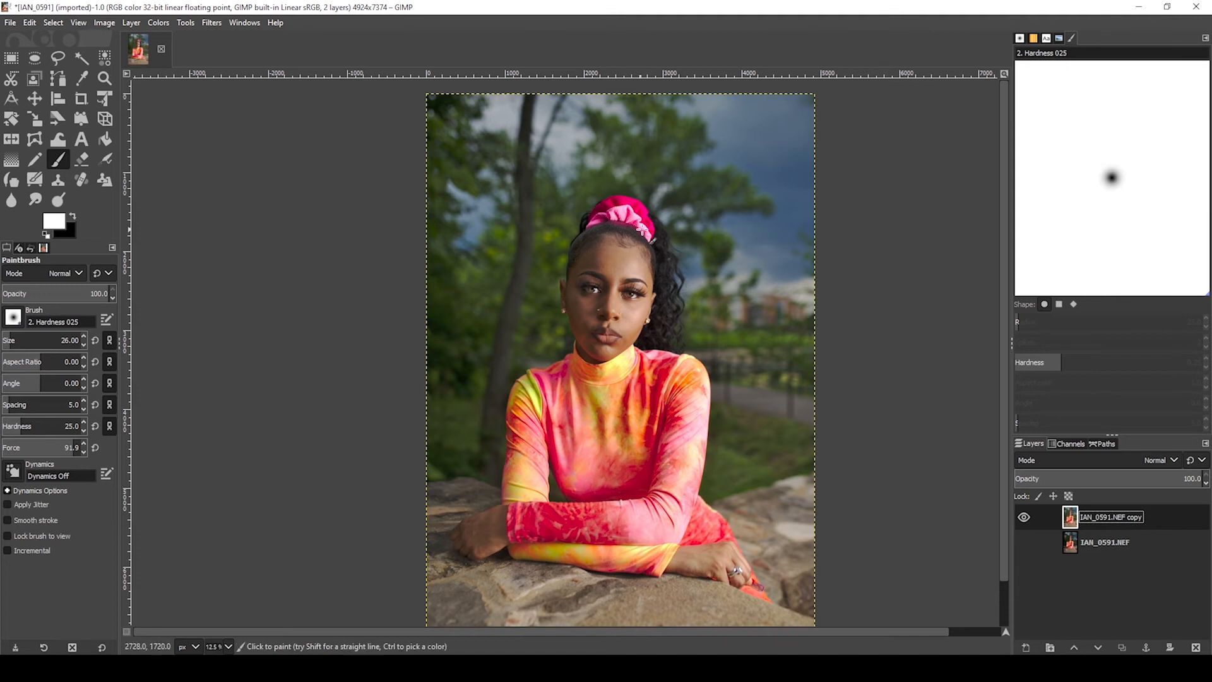
# Compare the edited portrait with the original by toggling the visibility of the merged layer over the original layer
pyautogui.scroll(-1, 703, 260)
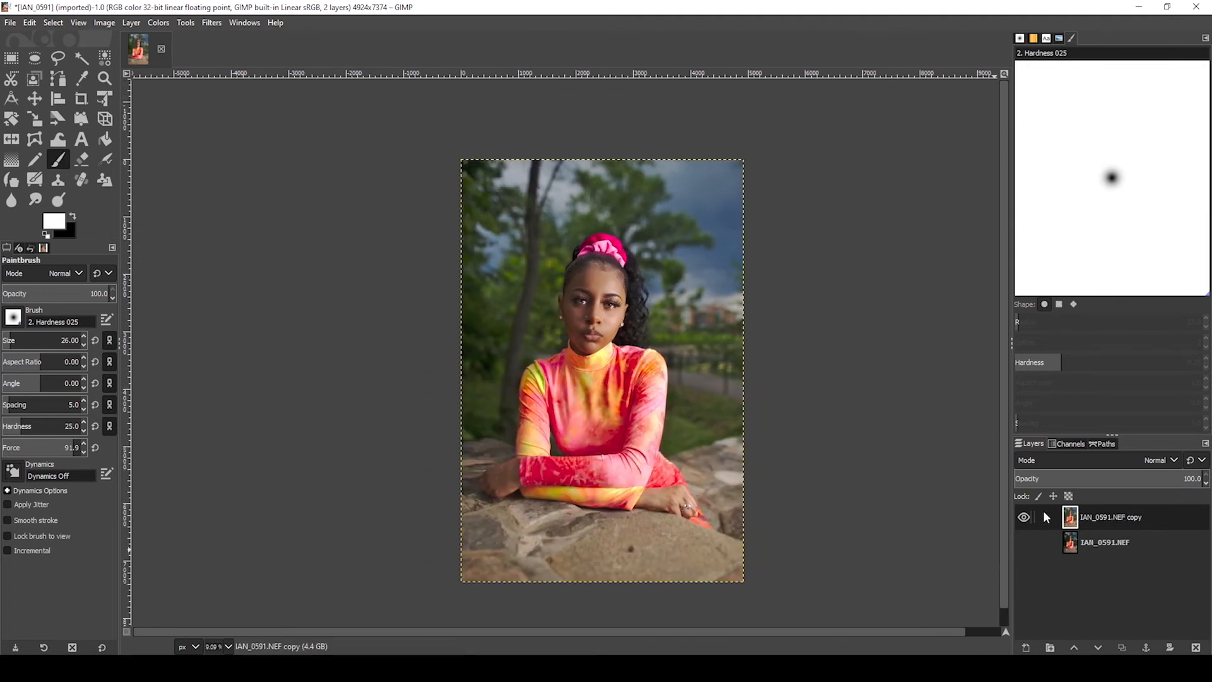
pyautogui.click(1023, 542)
pyautogui.click(1024, 517)
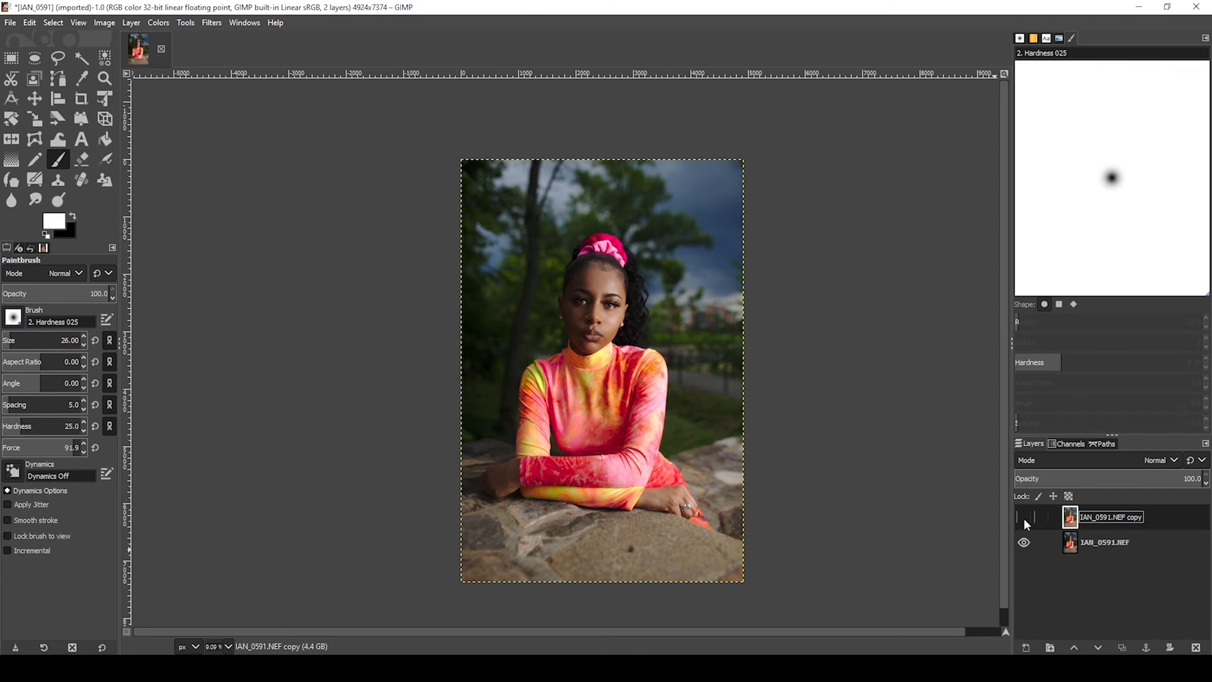
pyautogui.click(1024, 518)
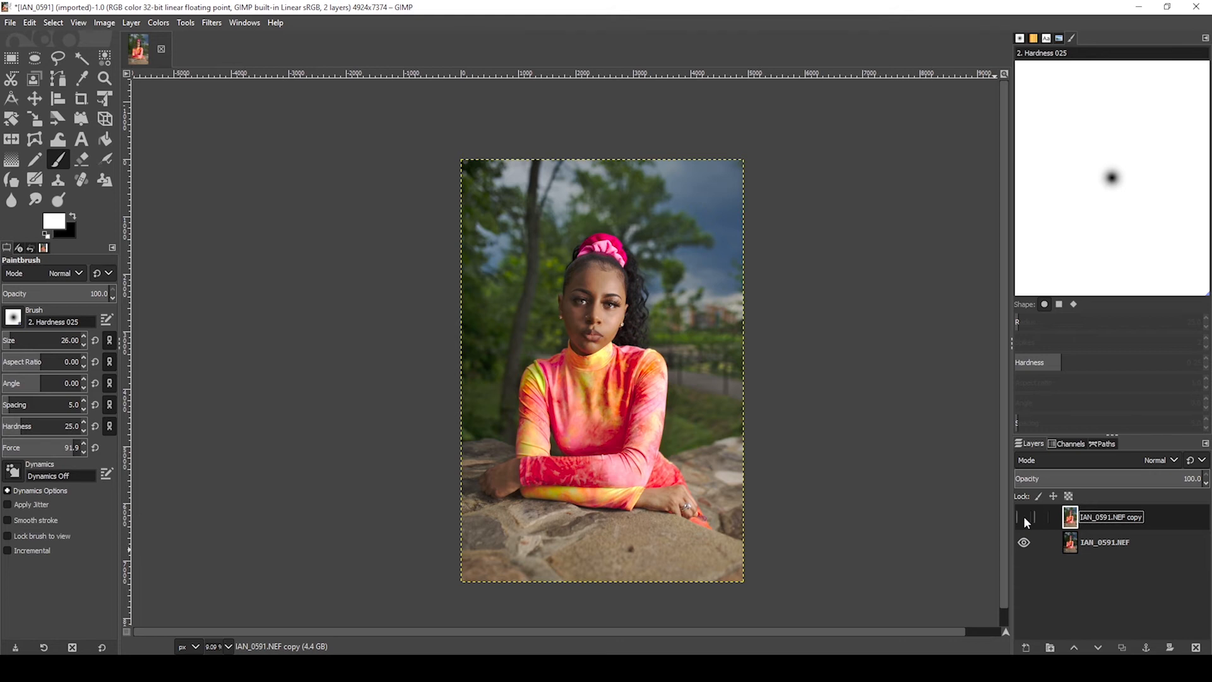
pyautogui.click(1023, 516)
pyautogui.click(1023, 517)
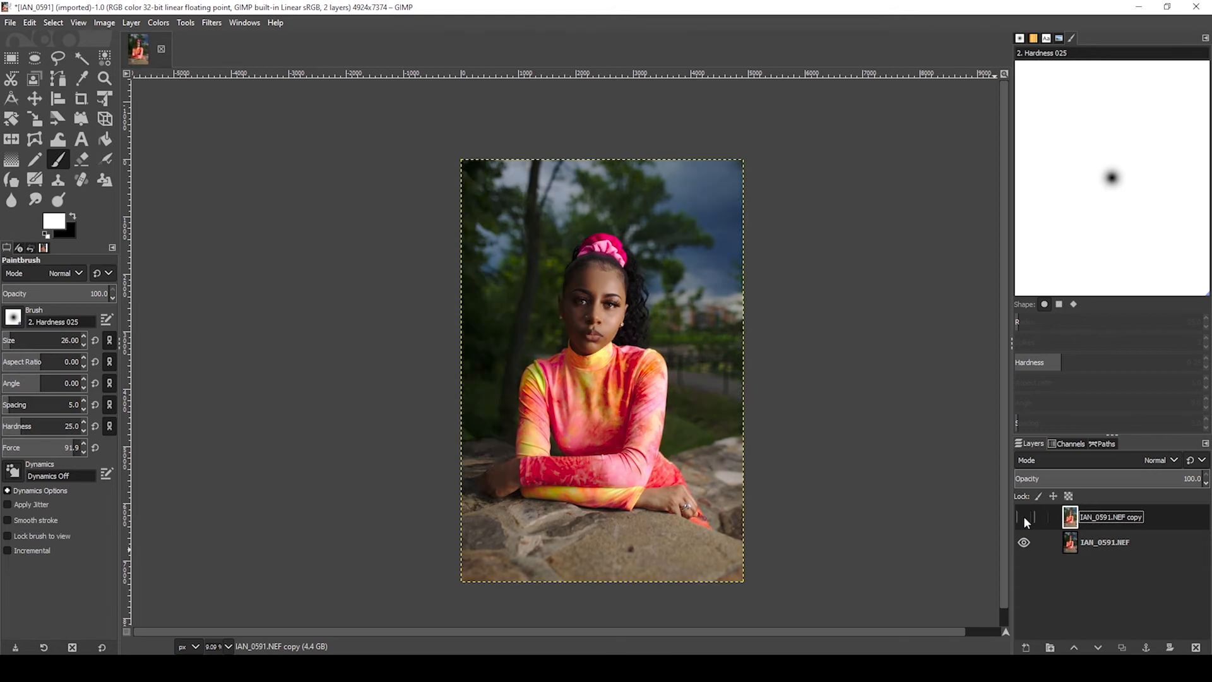
pyautogui.click(1024, 517)
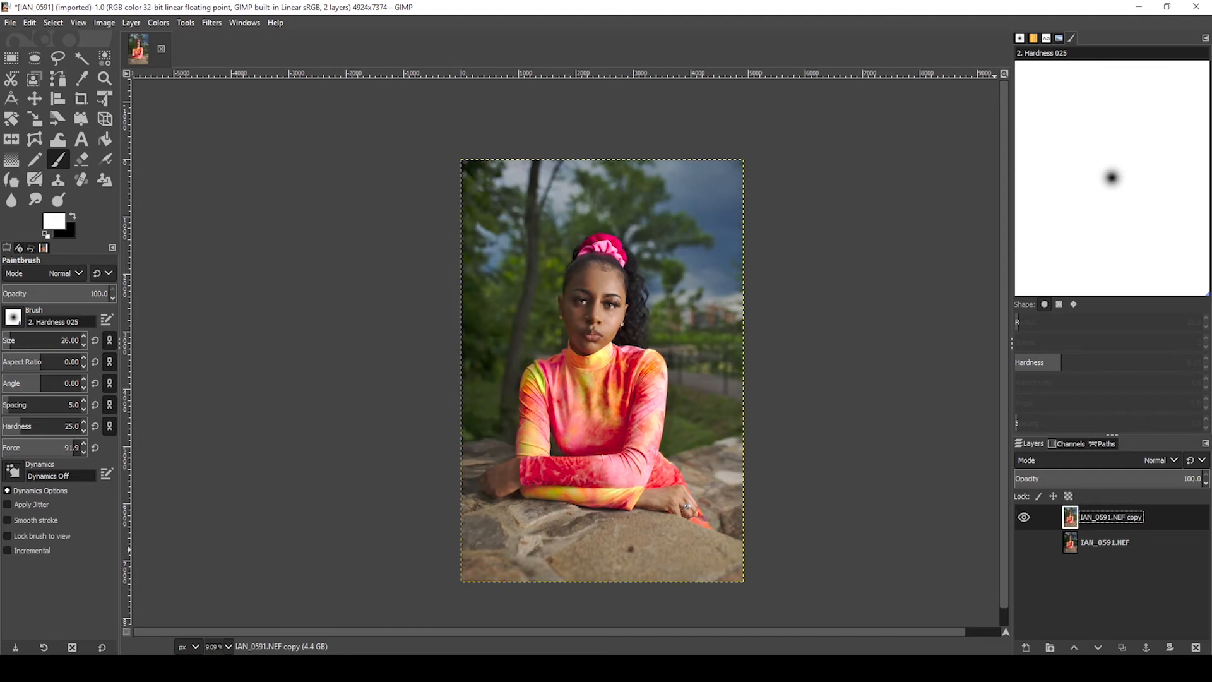
# Duplicate the merged layer and darken the copy with a Curves point at input 19.94 and output 16.80 on the Value channel
pyautogui.click(1122, 645)
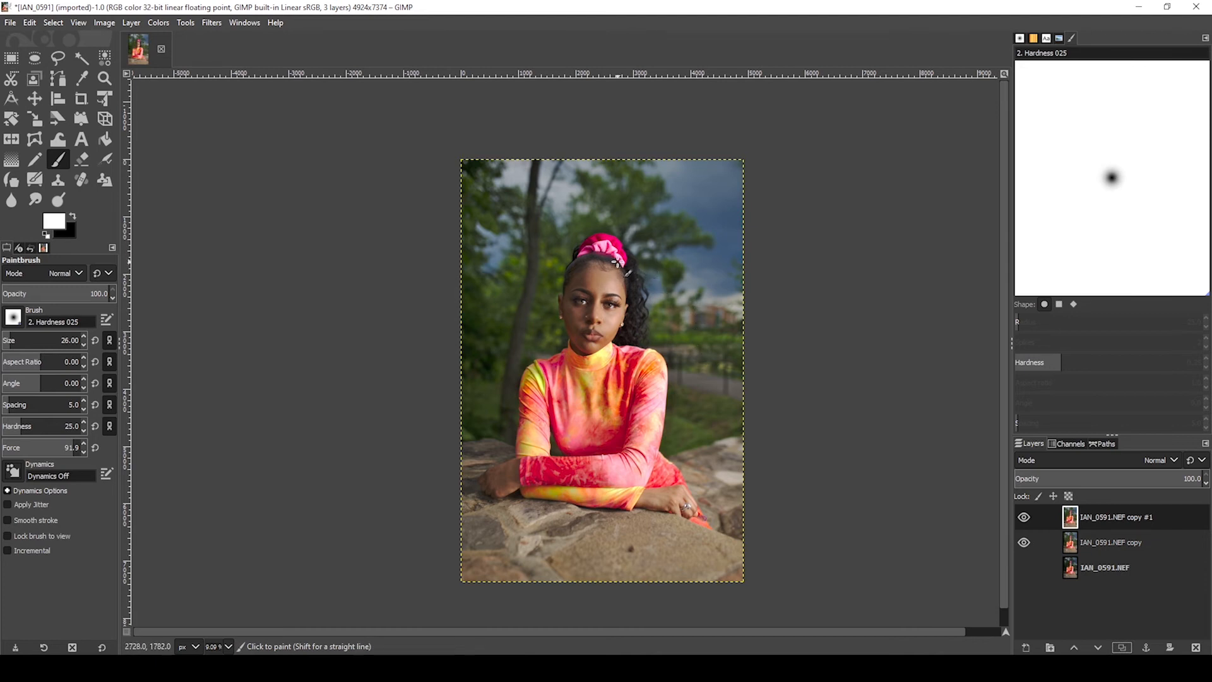
pyautogui.scroll(3, 609, 270)
pyautogui.scroll(2, 613, 348)
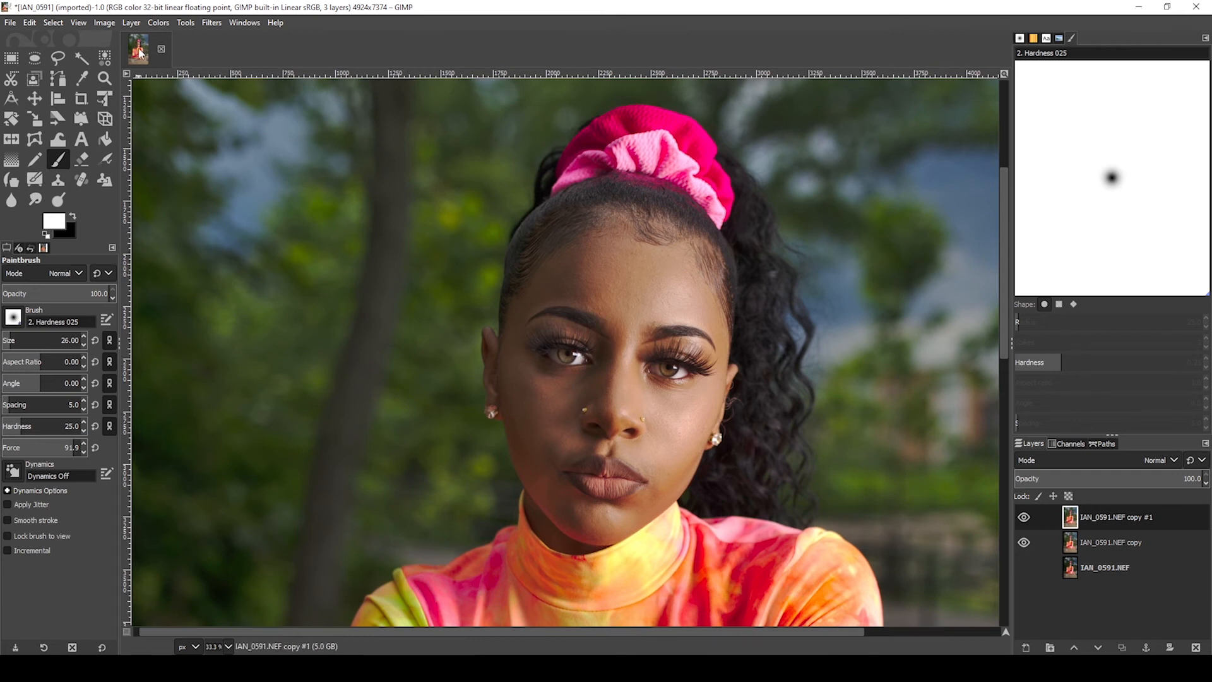
pyautogui.click(158, 23)
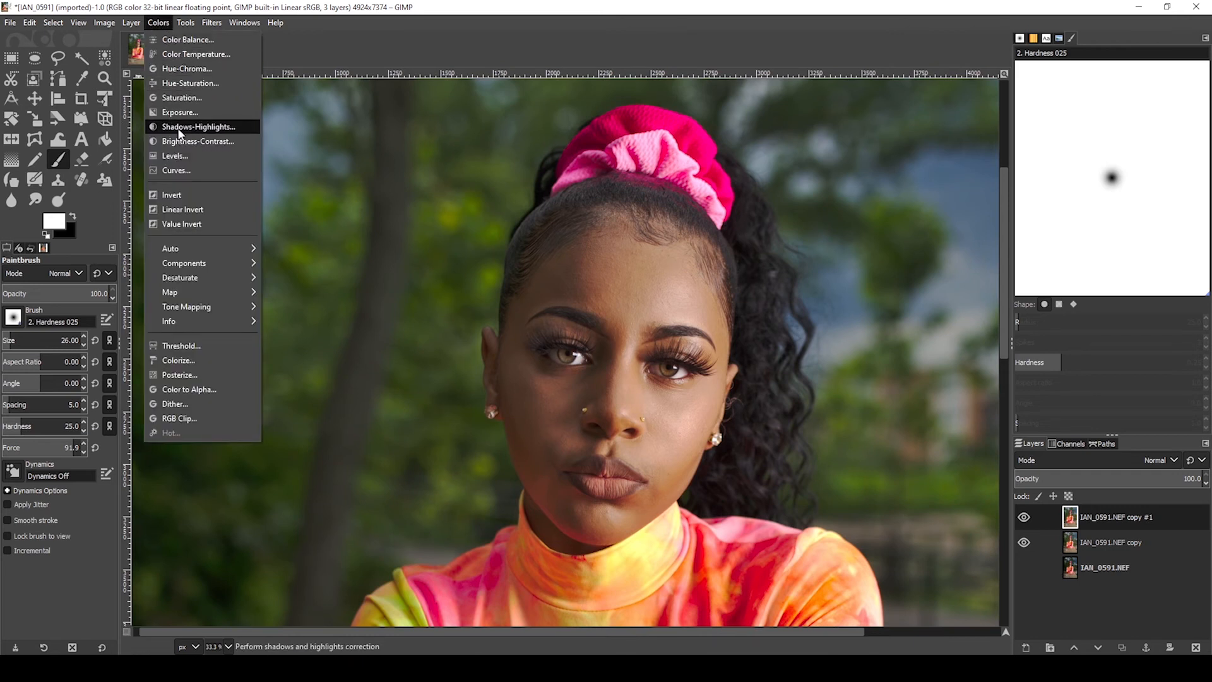
pyautogui.click(175, 169)
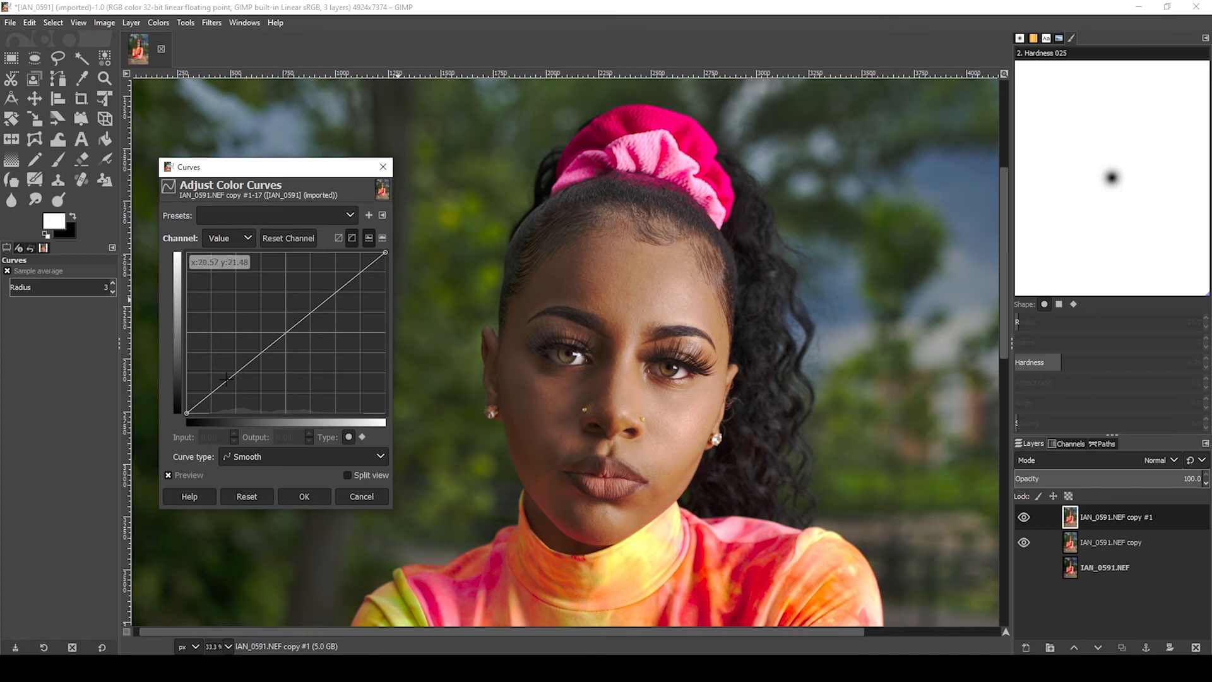
pyautogui.moveTo(225, 380); pyautogui.dragTo(226, 387)
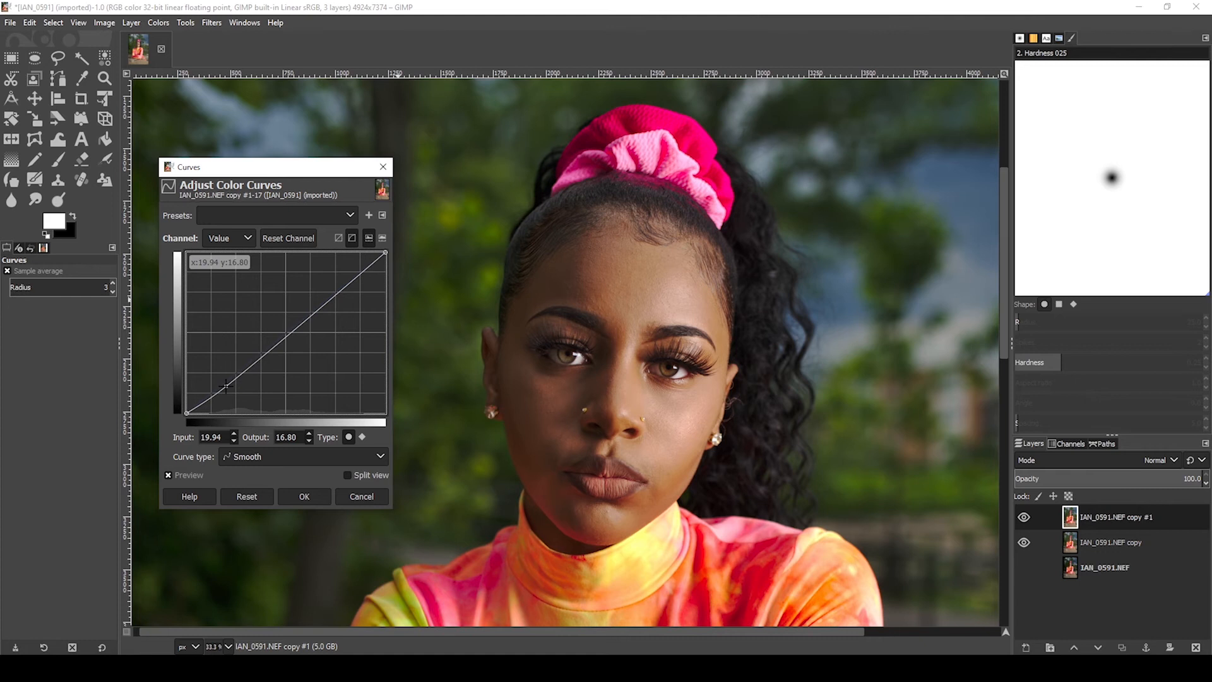
pyautogui.click(304, 496)
# Add a black, fully transparent layer mask to the darkened copy
pyautogui.rightClick(1100, 516)
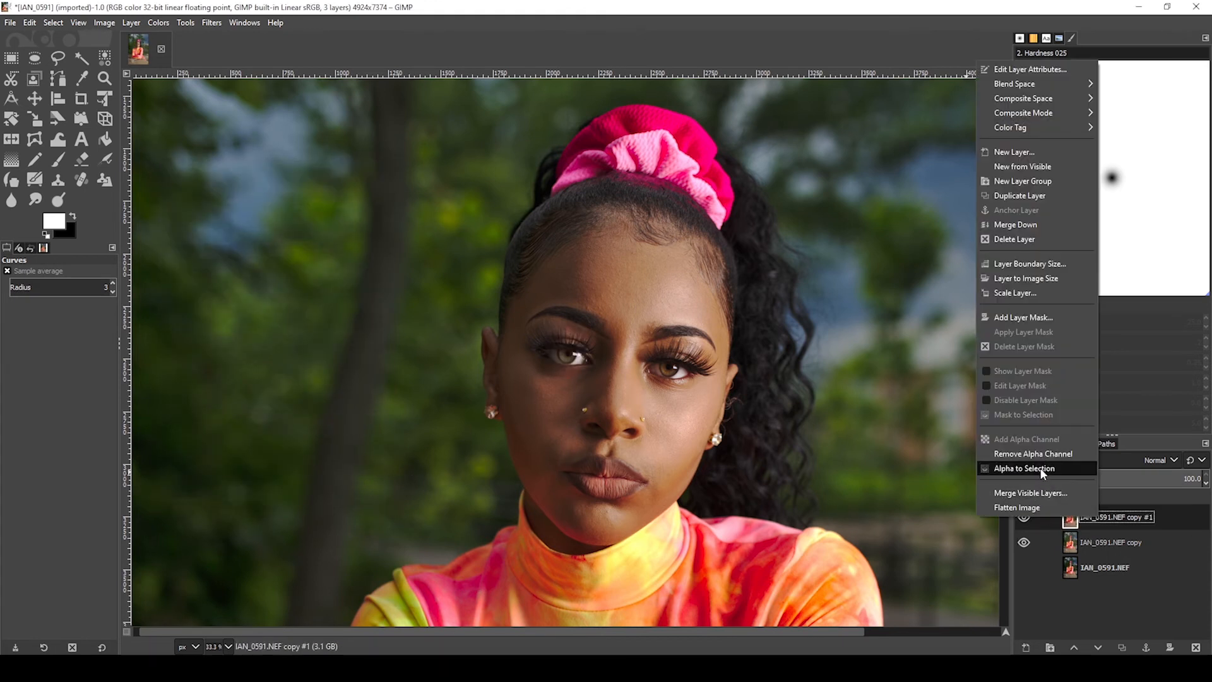
pyautogui.click(1029, 317)
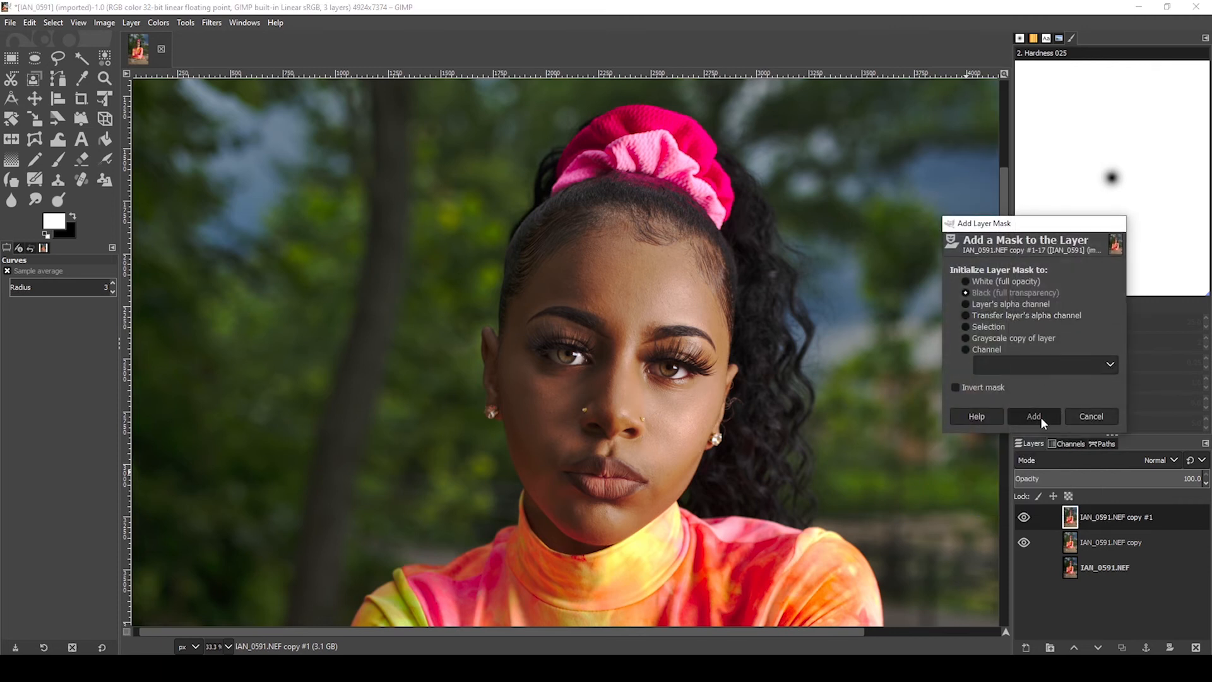
pyautogui.click(1034, 417)
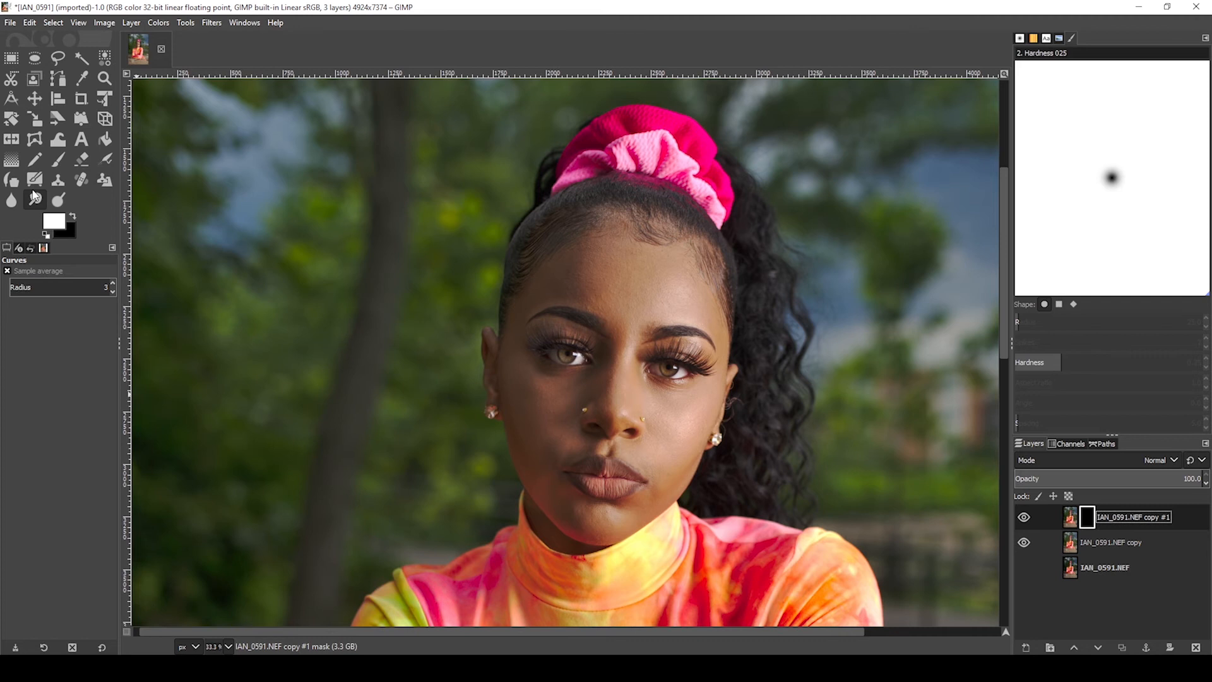
# Paint white on the mask over both eyebrows, using the 2. Hardness 025 paintbrush at size 20
pyautogui.click(59, 161)
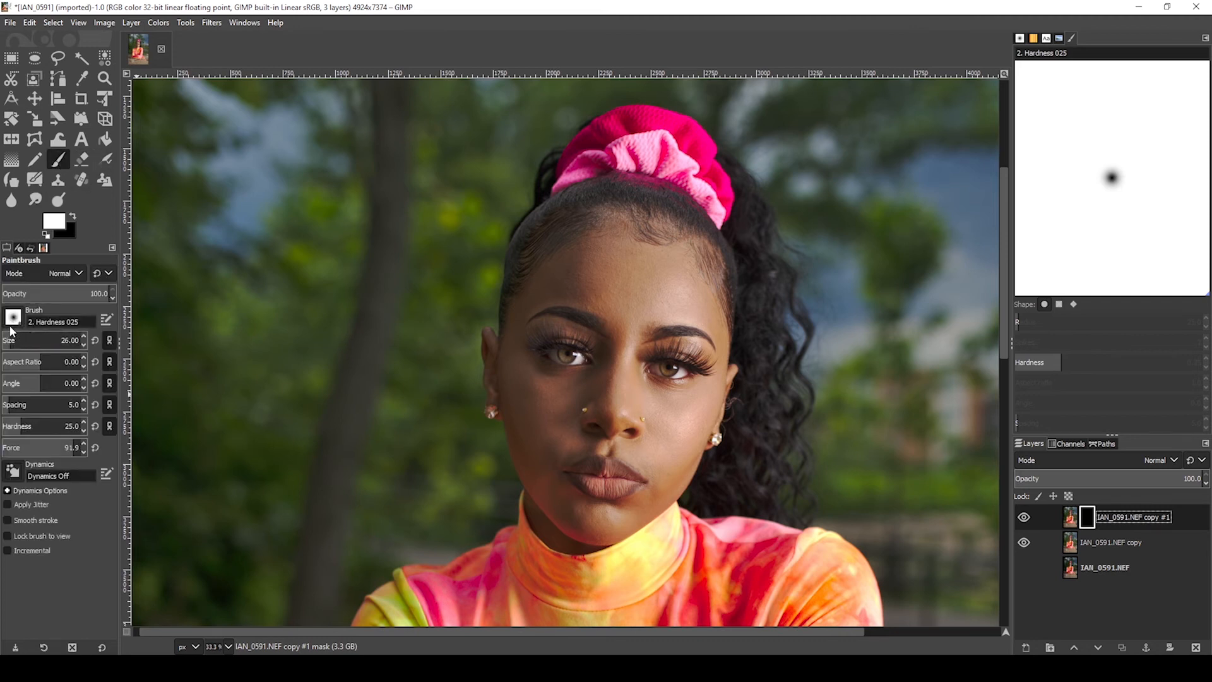
pyautogui.scroll(1, 601, 333)
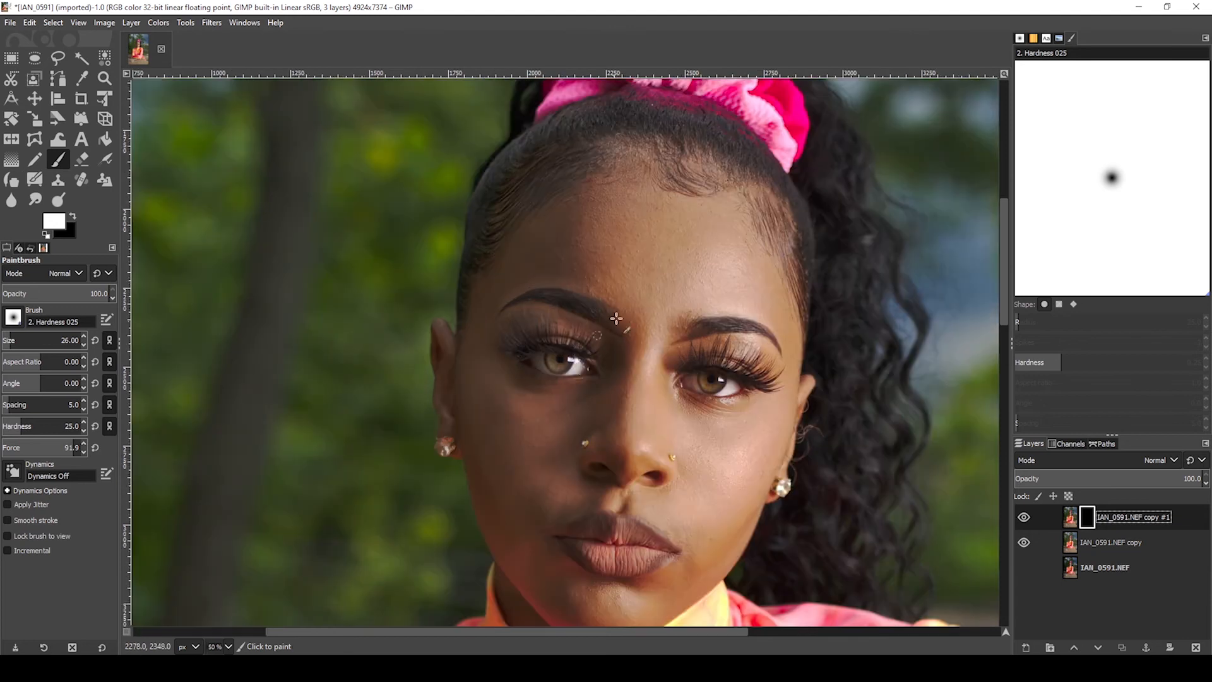
pyautogui.scroll(1, 625, 307)
pyautogui.moveTo(702, 320)
pyautogui.mouseDown()
pyautogui.moveTo(619, 347)
pyautogui.moveTo(577, 322)
pyautogui.mouseUp()
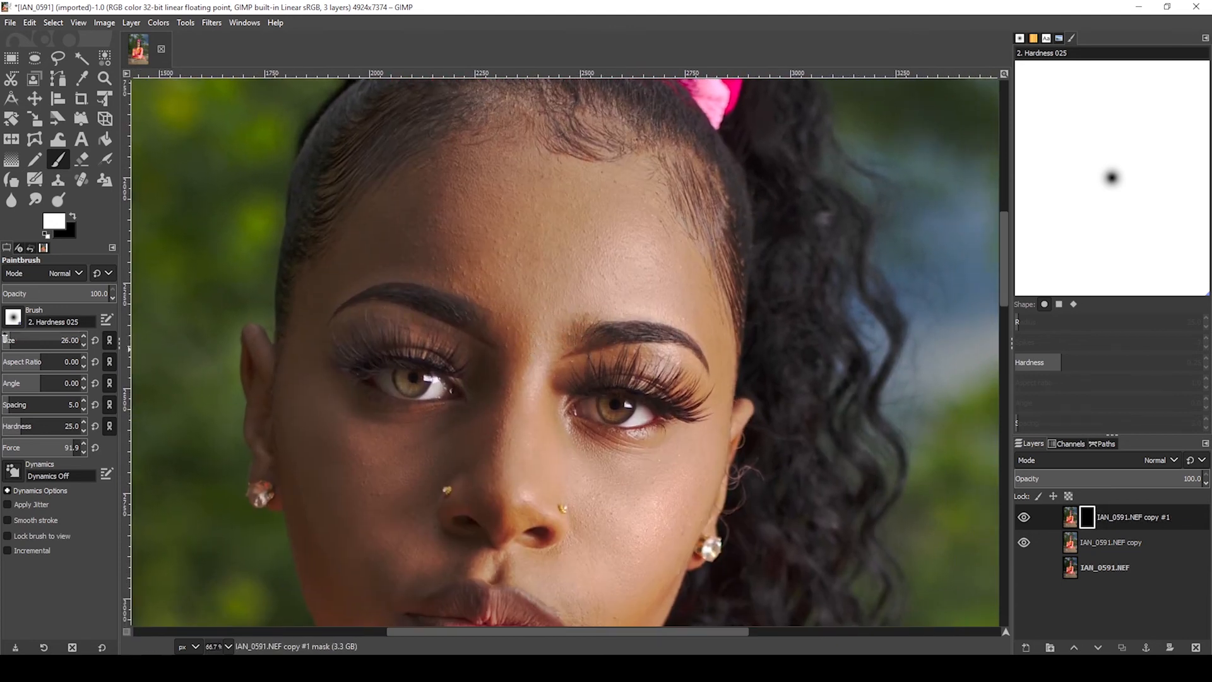
pyautogui.click(61, 340)
pyautogui.scroll(2, 9, 339)
pyautogui.scroll(5, 9, 339)
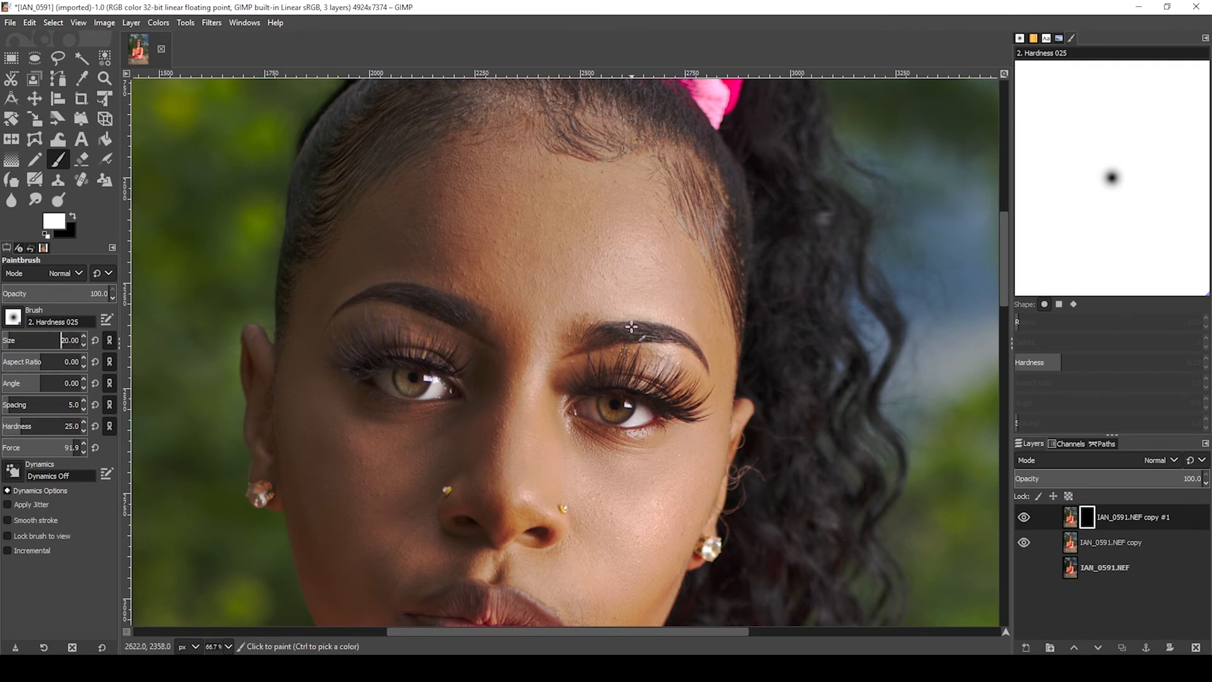
pyautogui.press('1')
pyautogui.scroll(1, 588, 302)
pyautogui.moveTo(794, 375); pyautogui.dragTo(665, 287)
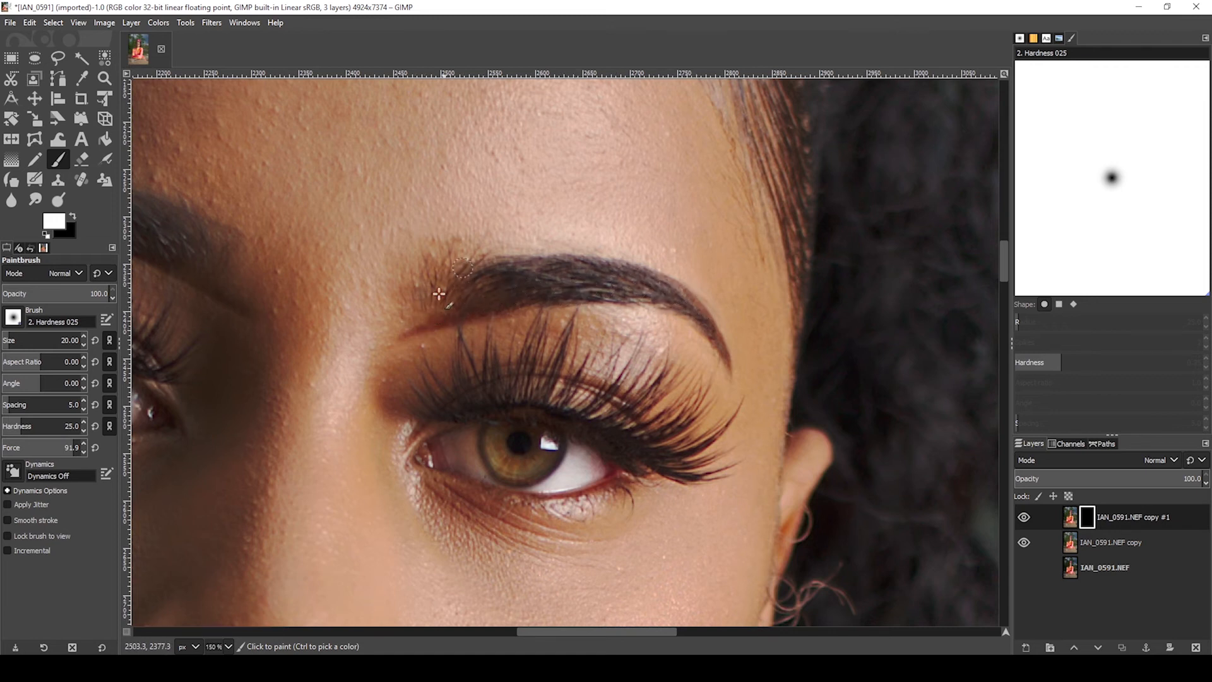
pyautogui.moveTo(444, 276); pyautogui.dragTo(419, 320)
pyautogui.moveTo(370, 448)
pyautogui.mouseDown()
pyautogui.moveTo(652, 254)
pyautogui.moveTo(665, 264)
pyautogui.moveTo(670, 467)
pyautogui.moveTo(695, 488)
pyautogui.mouseUp()
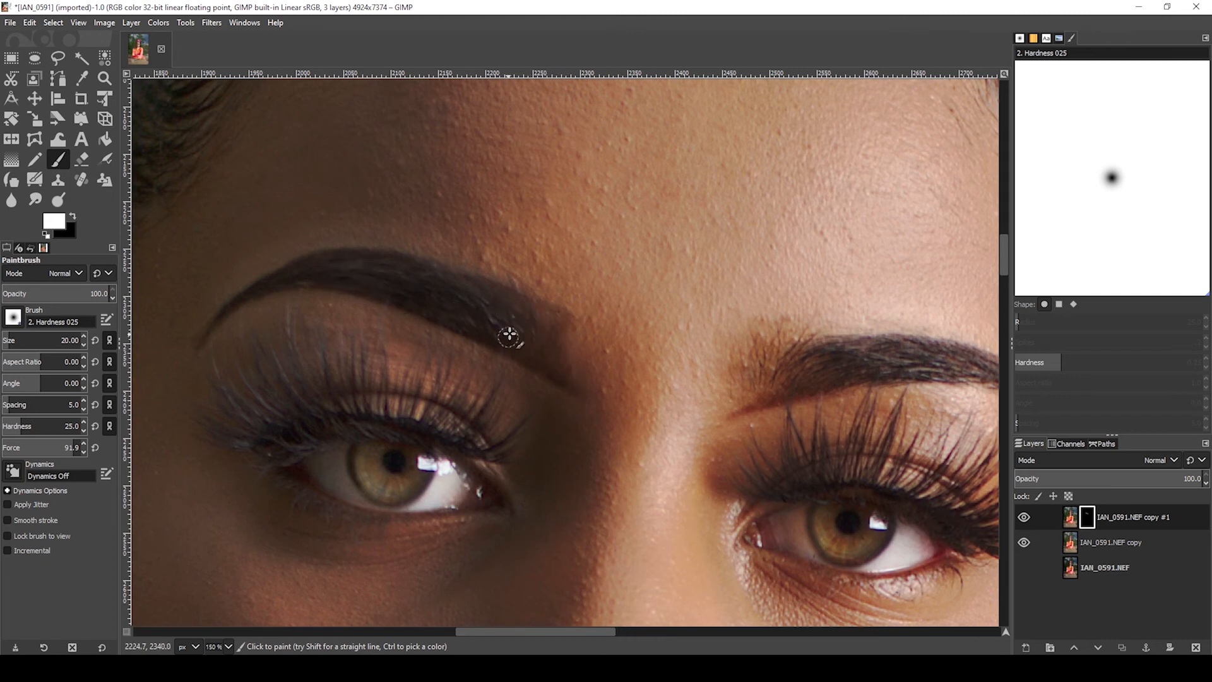
# Reduce the opacity of the masked darkening layer to 78.9
pyautogui.click(1129, 477)
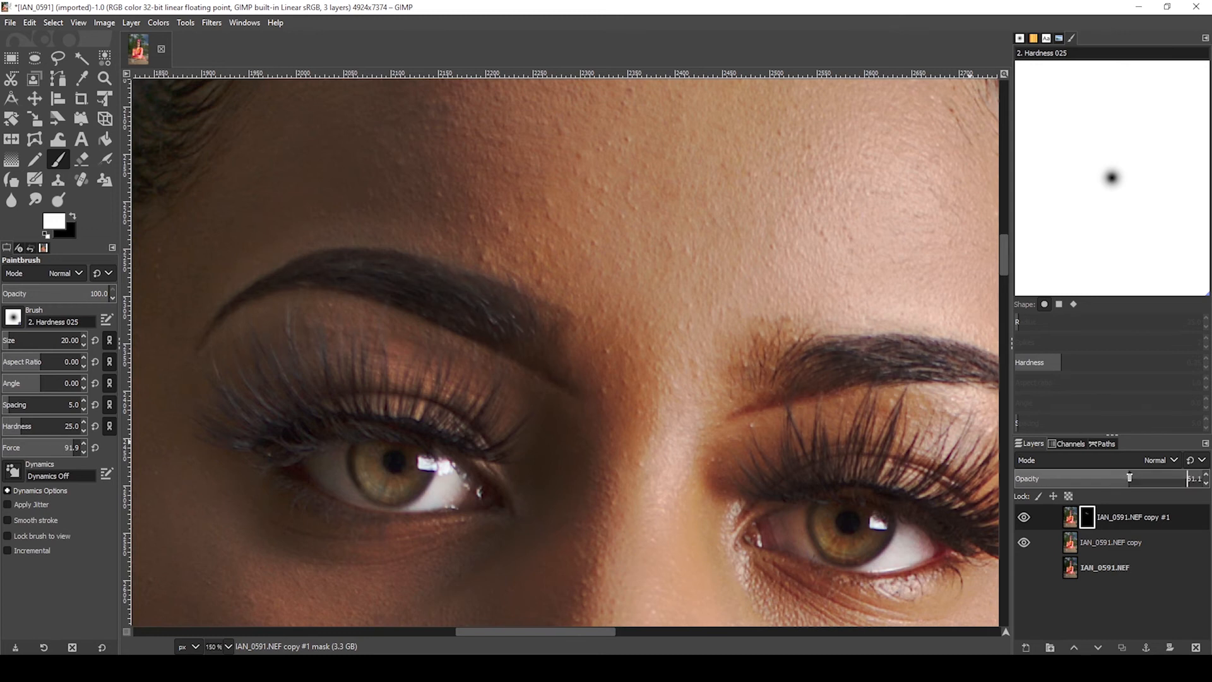
pyautogui.click(1156, 477)
pyautogui.click(1163, 477)
# Paint white on the mask over the eyelashes of both eyes with the paintbrush at size 9
pyautogui.click(6, 339)
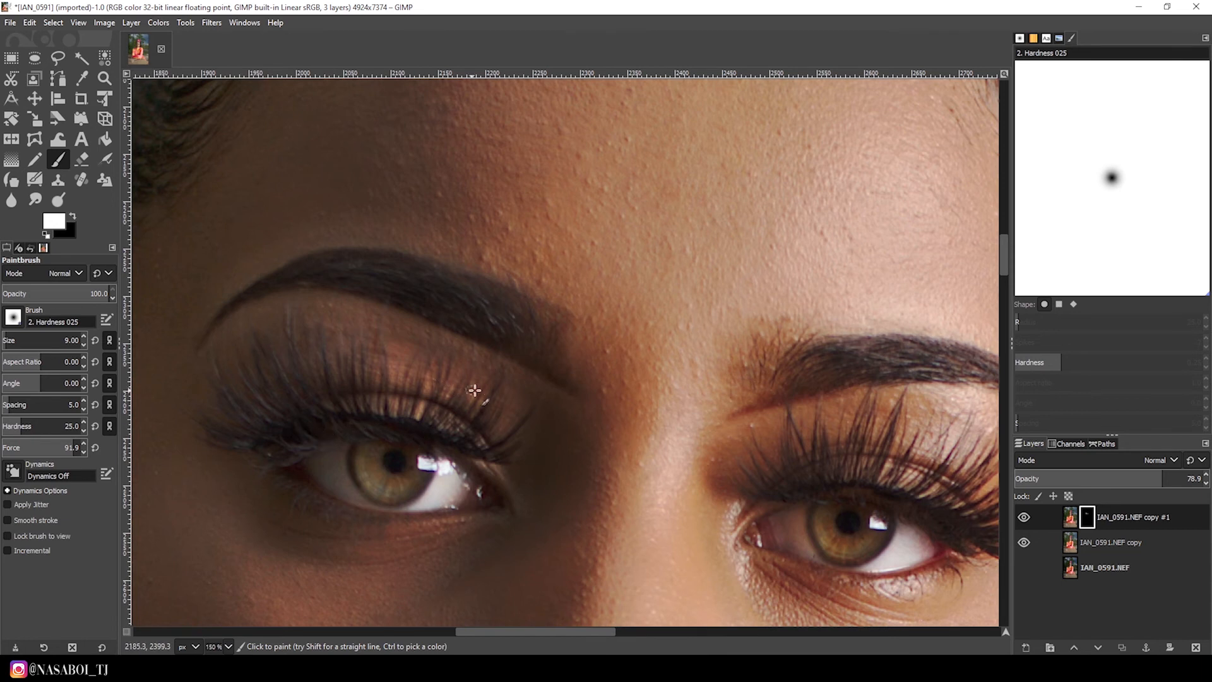
pyautogui.scroll(-2, 486, 410)
pyautogui.moveTo(731, 484); pyautogui.dragTo(570, 475)
pyautogui.scroll(3, 570, 475)
pyautogui.moveTo(529, 482); pyautogui.dragTo(518, 435)
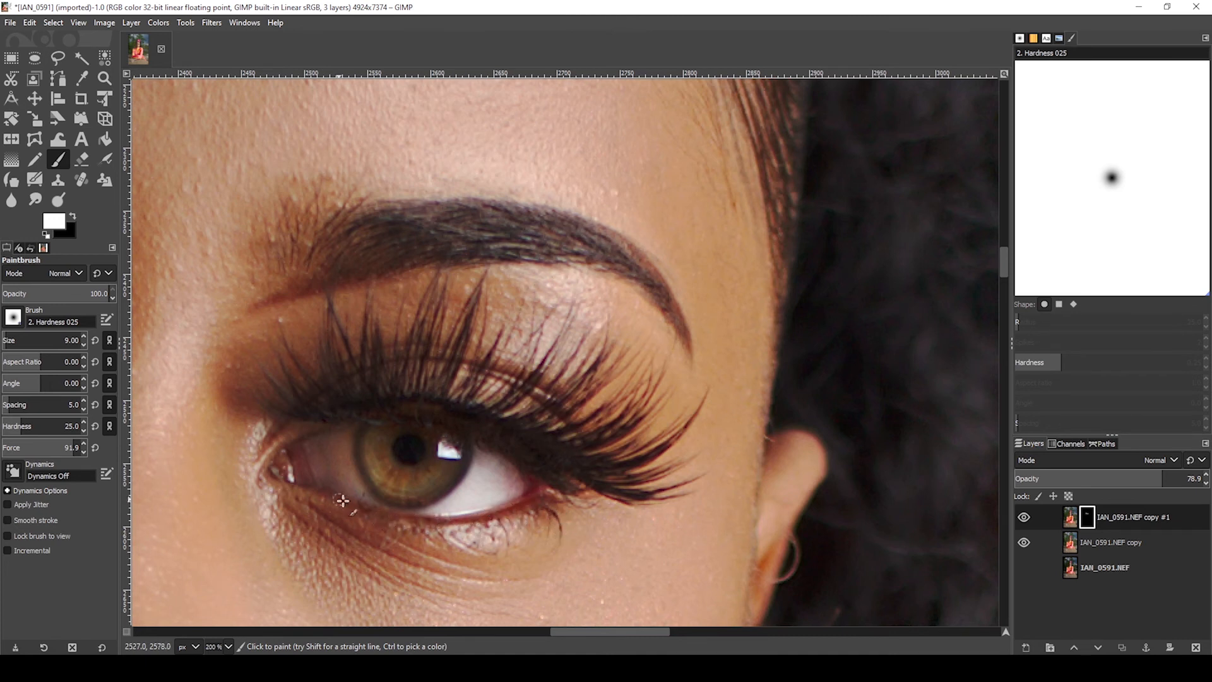
pyautogui.hscroll(-10, 486, 543)
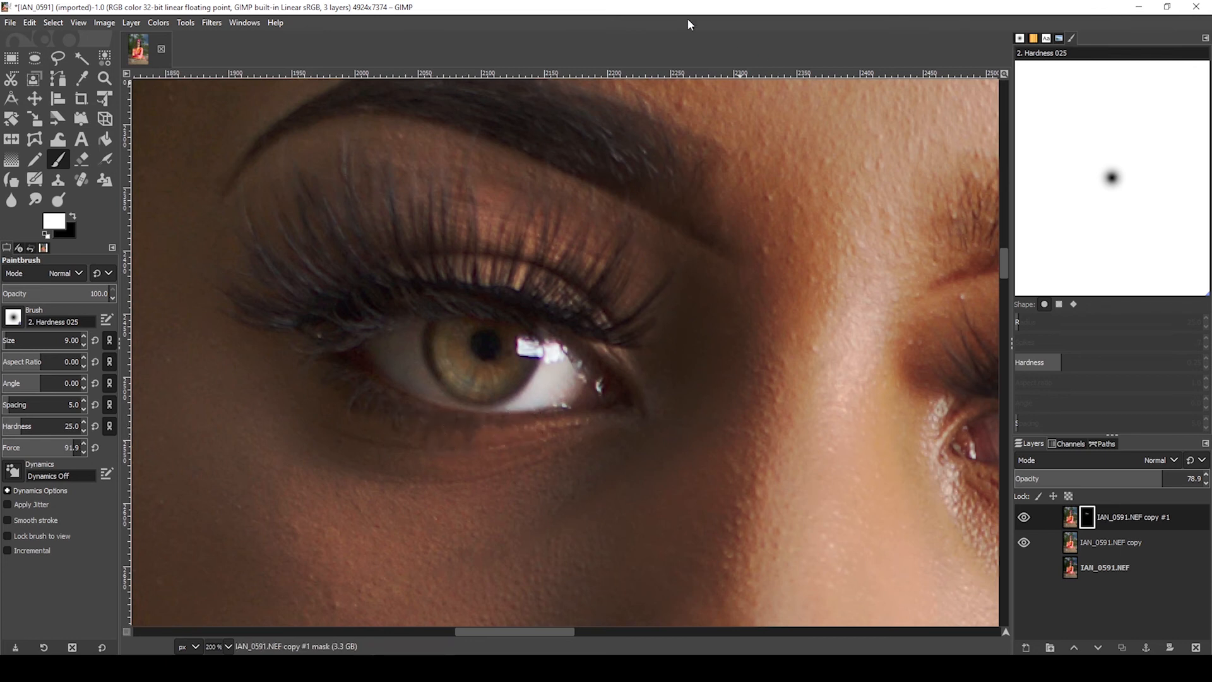
# Paint white on the mask over the hairline around the forehead with the paintbrush at size 106
pyautogui.scroll(-4, 780, 277)
pyautogui.scroll(-3, 781, 276)
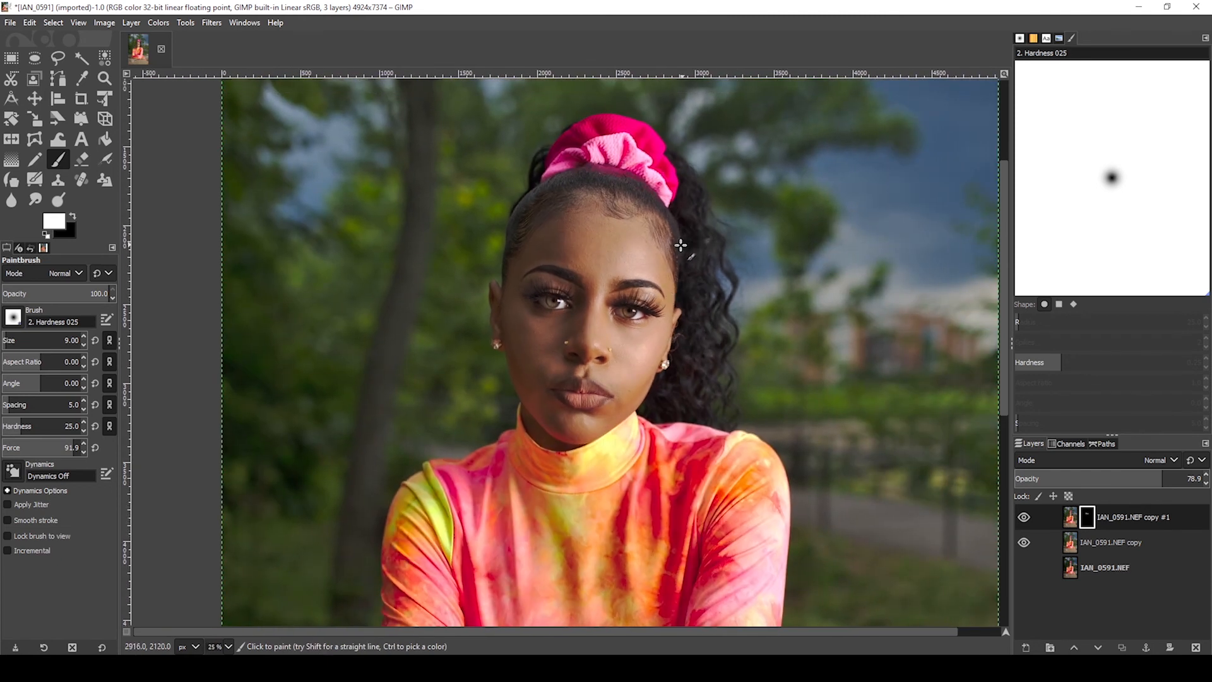
pyautogui.scroll(-1, 675, 248)
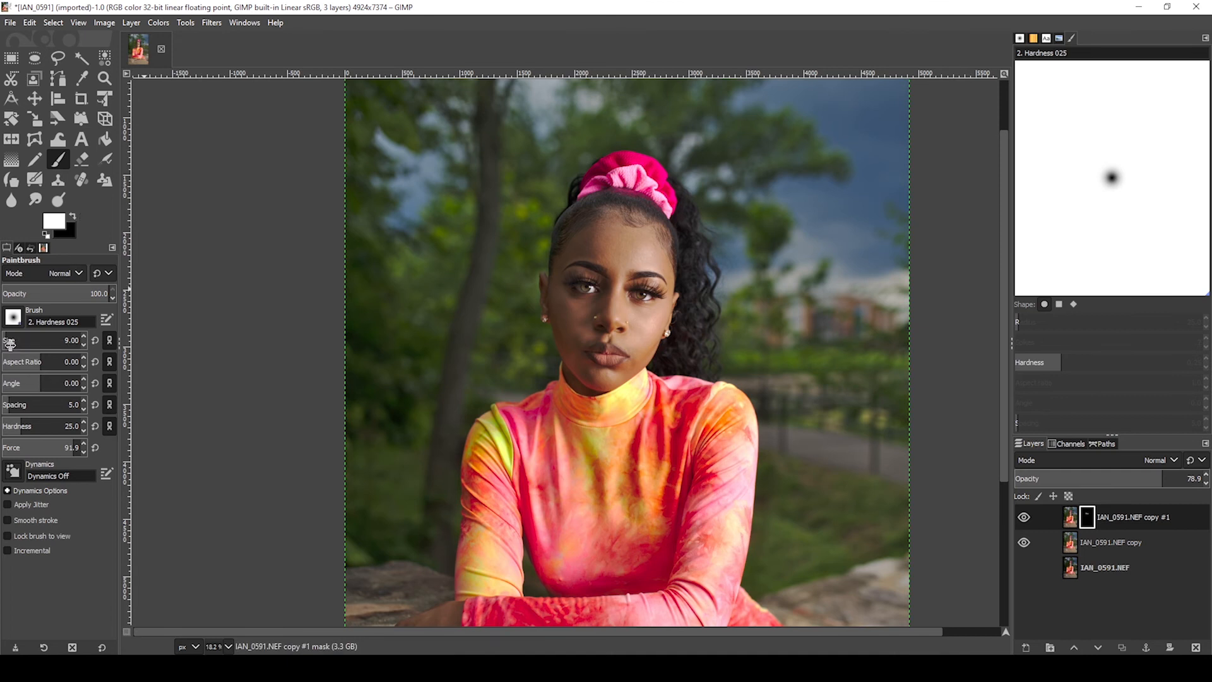
pyautogui.click(23, 342)
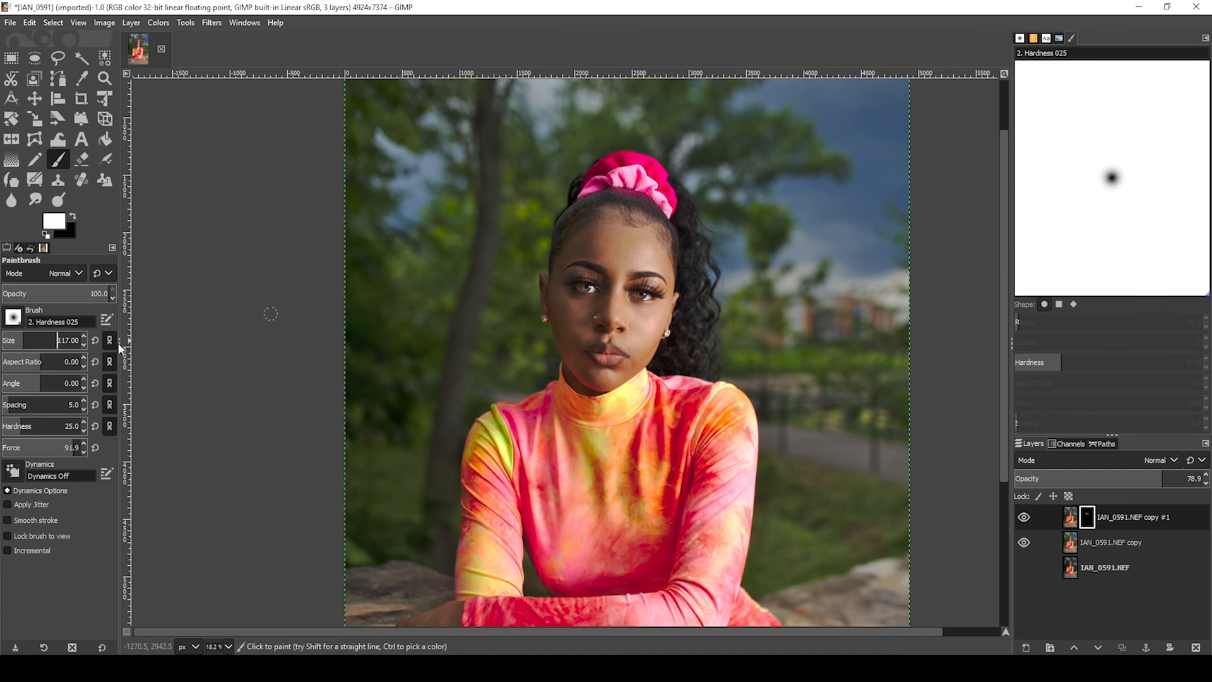
pyautogui.moveTo(28, 341); pyautogui.dragTo(36, 341)
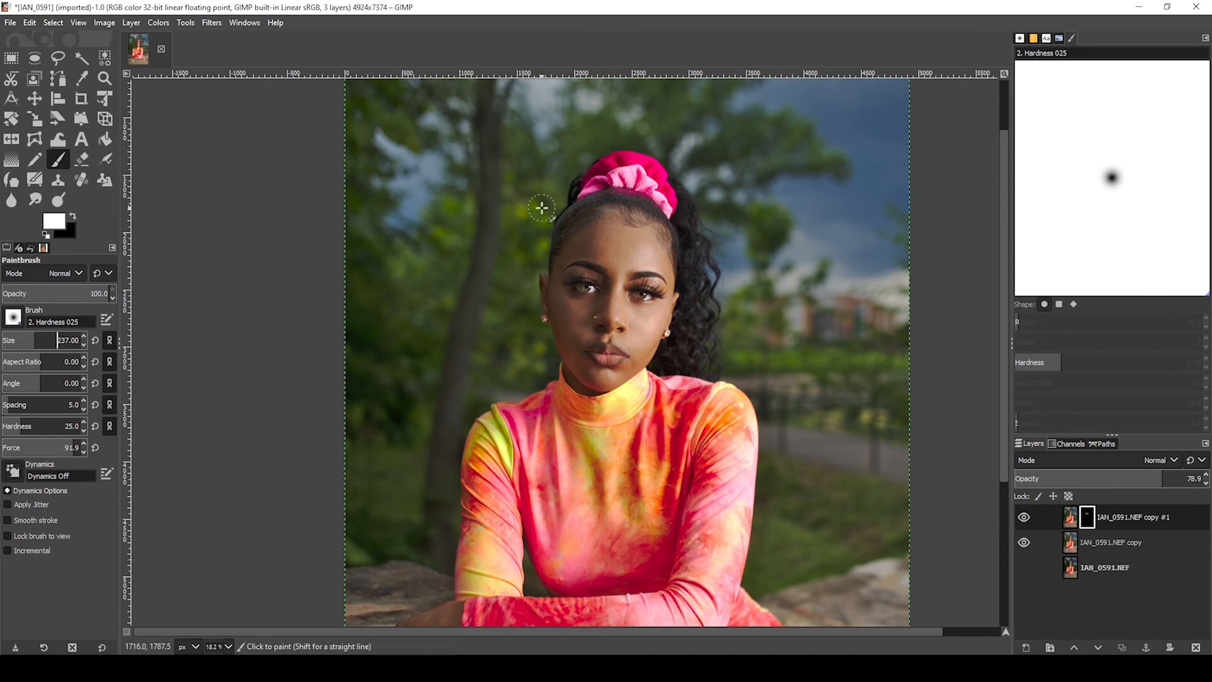
pyautogui.scroll(1, 541, 208)
pyautogui.scroll(1, 633, 233)
pyautogui.scroll(1, 635, 232)
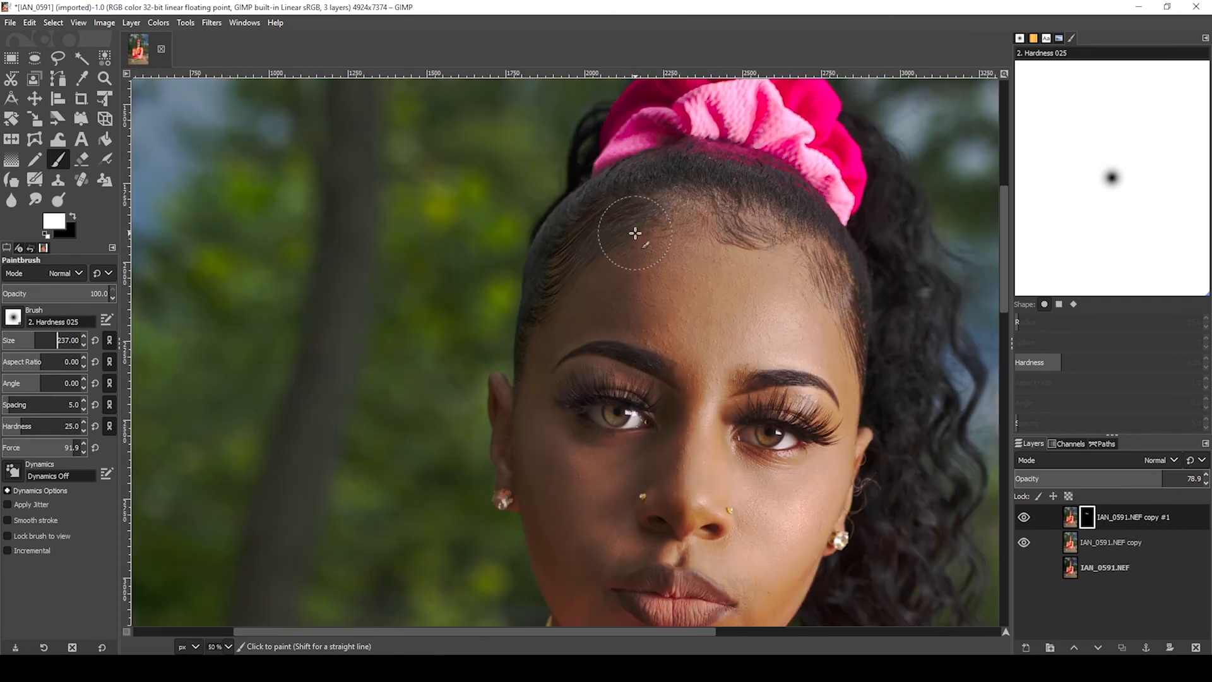
pyautogui.moveTo(37, 341); pyautogui.dragTo(22, 341)
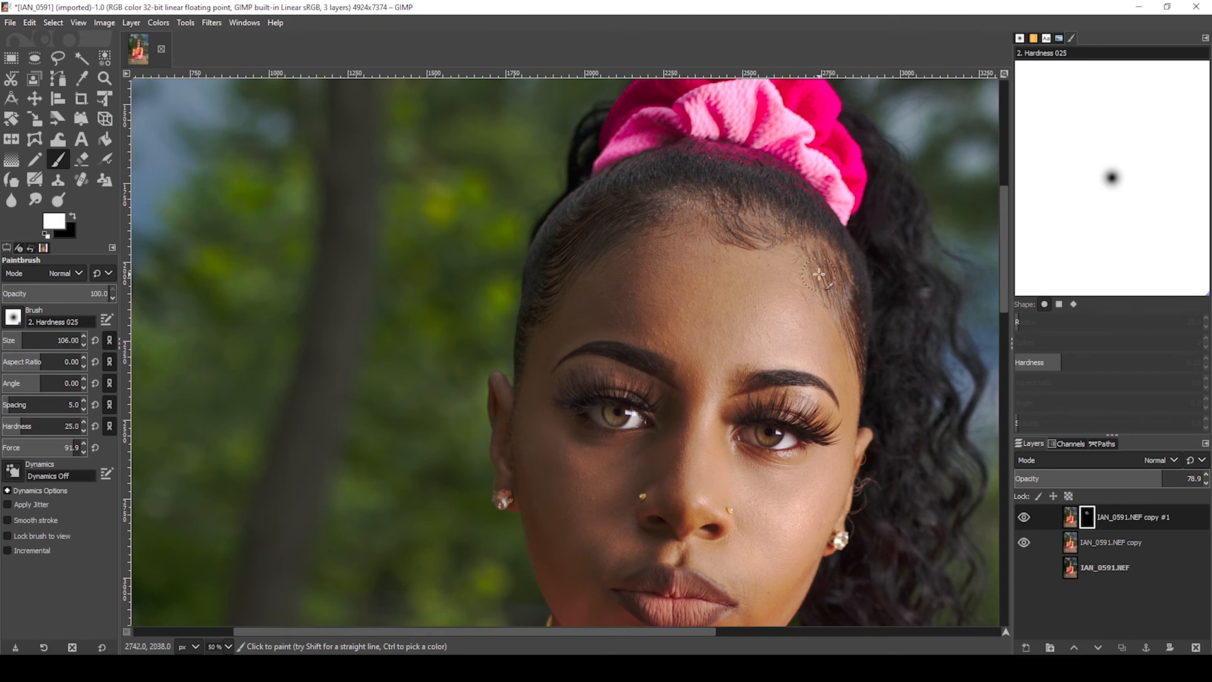
# Merge the masked darkening layer with the visible layer below, expanded as necessary, keeping the hidden original separate
pyautogui.scroll(-4, 771, 282)
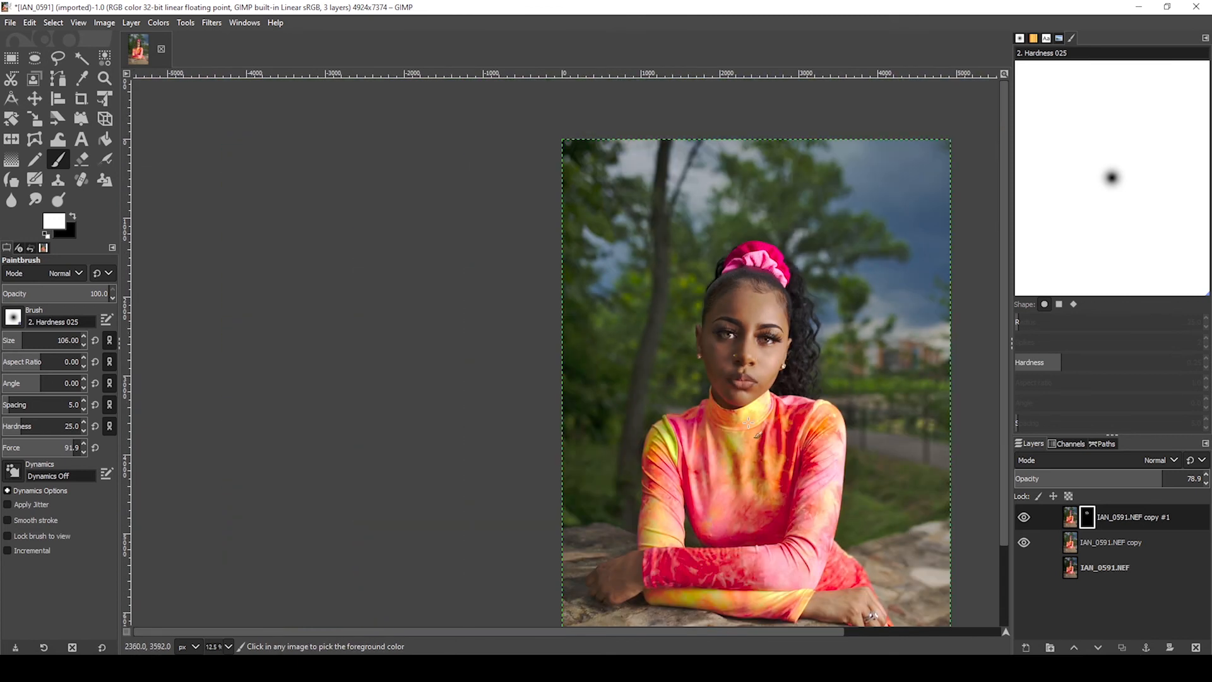
pyautogui.moveTo(771, 497)
pyautogui.mouseDown()
pyautogui.moveTo(597, 396)
pyautogui.moveTo(591, 431)
pyautogui.mouseUp()
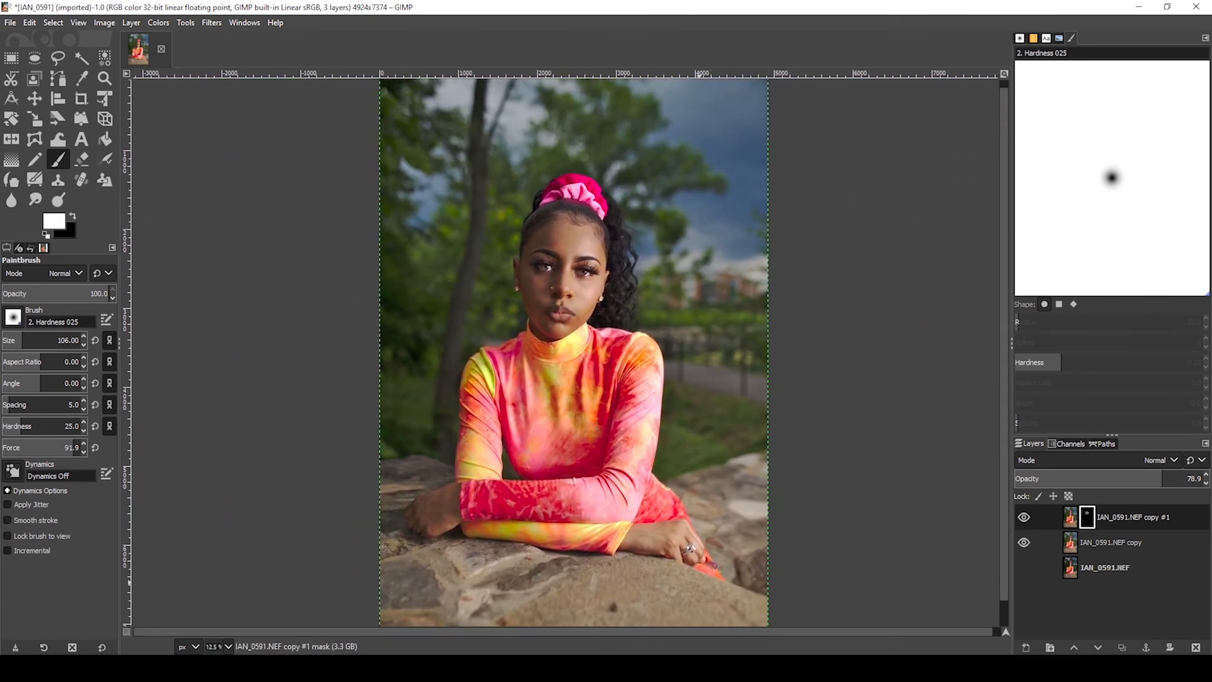
pyautogui.rightClick(1092, 541)
pyautogui.click(1048, 513)
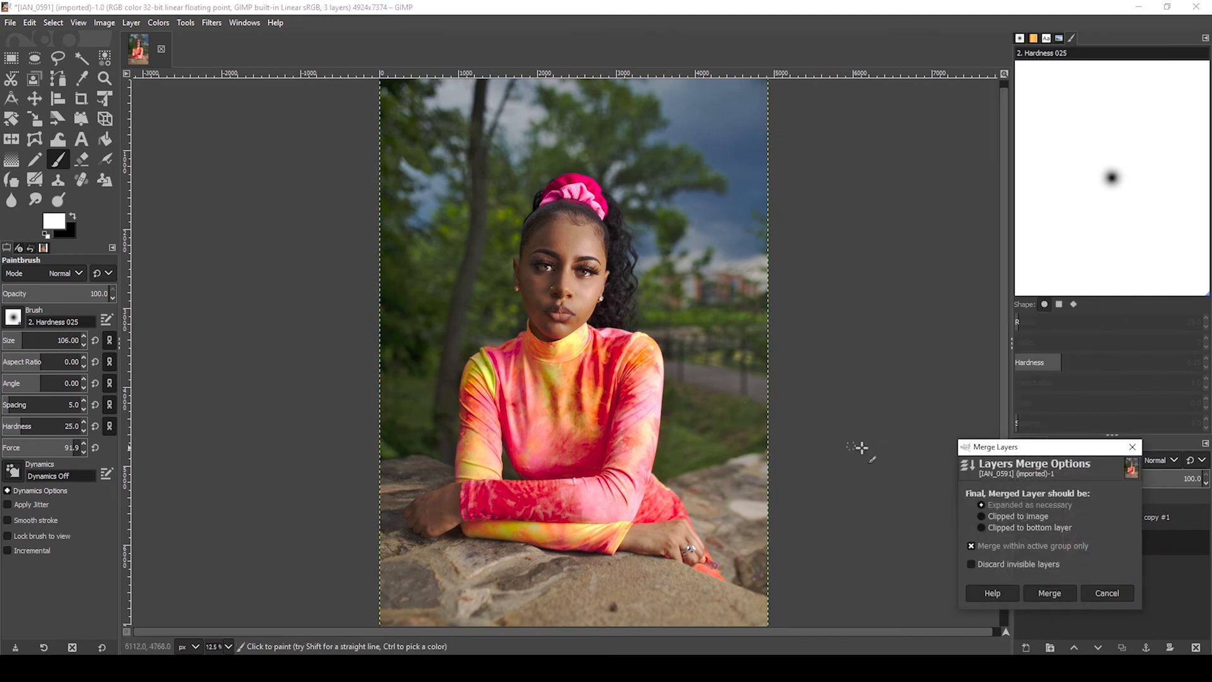
pyautogui.click(1049, 593)
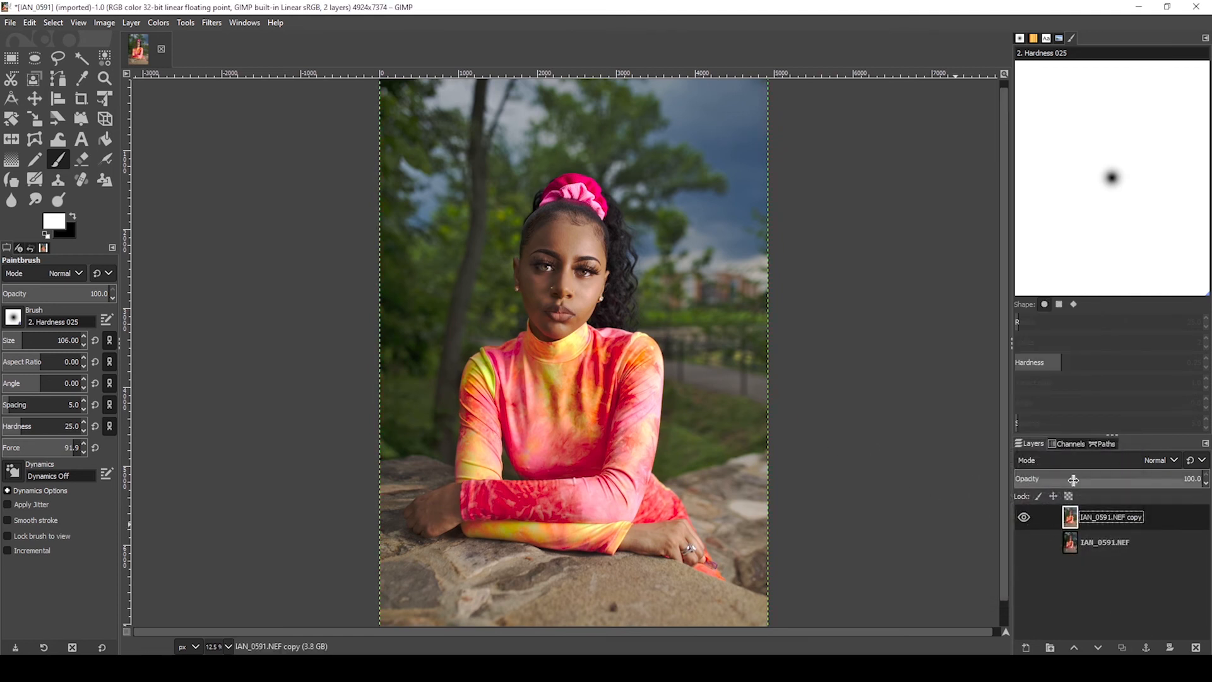
# Undo a duplication of the merged layer and compare the darkened-brow edit with the original by toggling layer visibility
pyautogui.click(1122, 648)
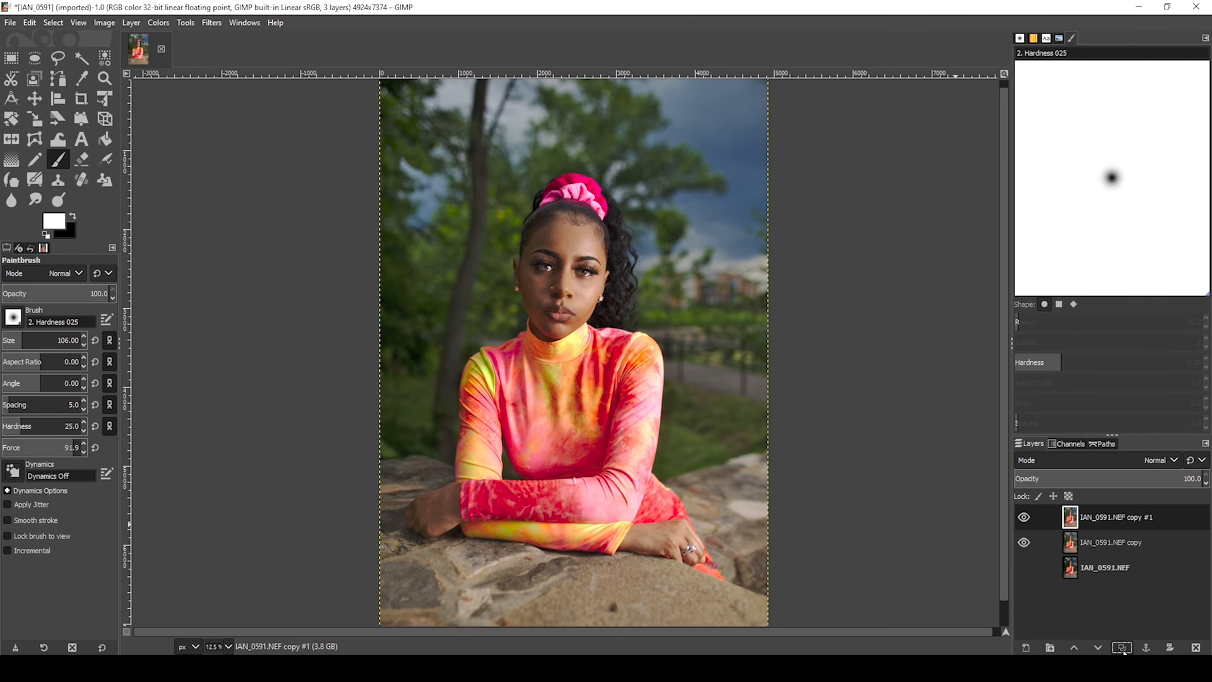
pyautogui.hotkey('ctrl', 'z')
pyautogui.click(1023, 541)
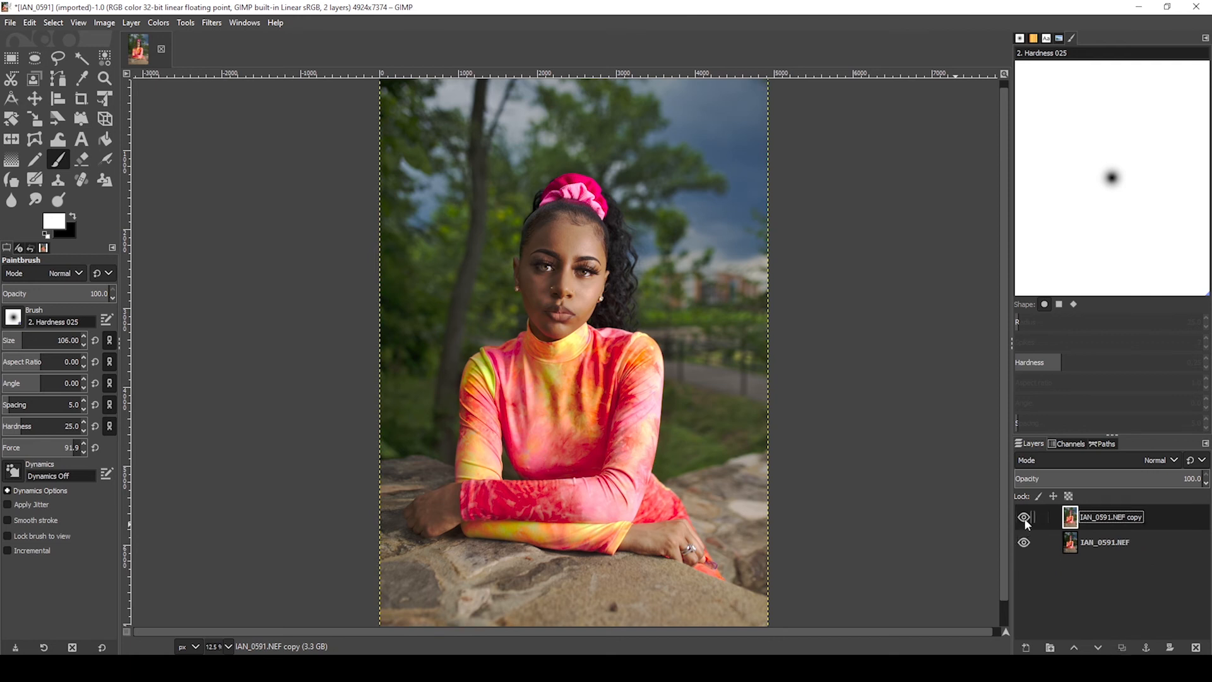
pyautogui.click(1024, 517)
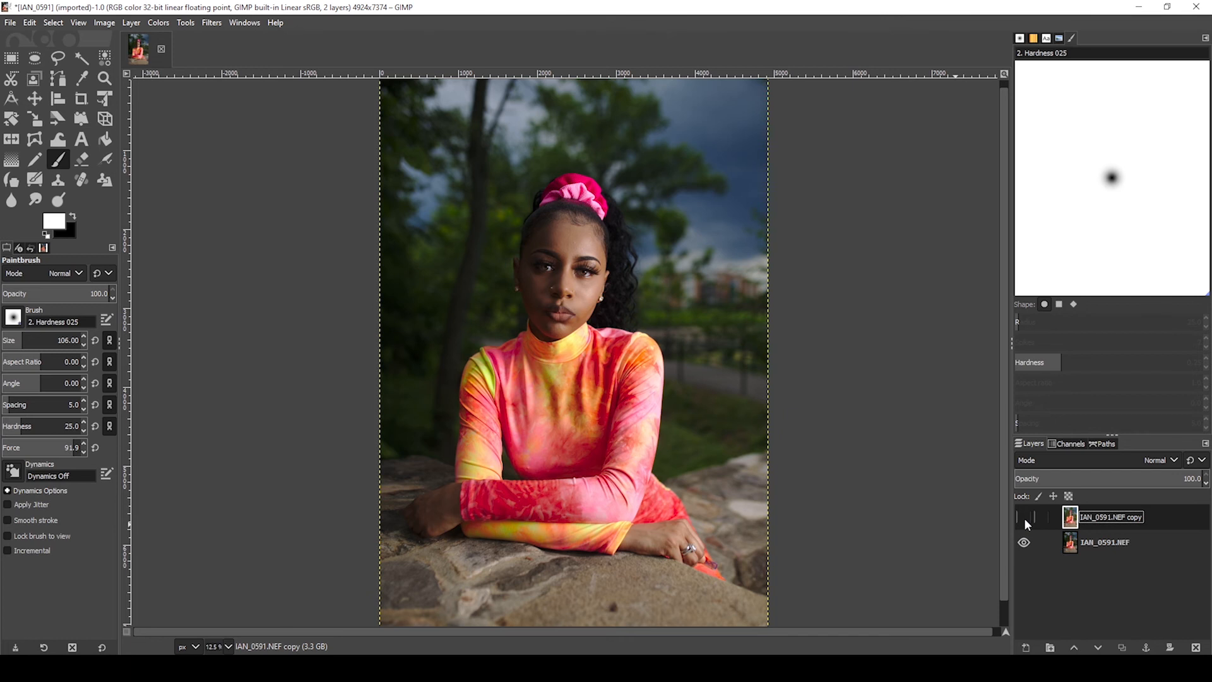
pyautogui.click(1024, 518)
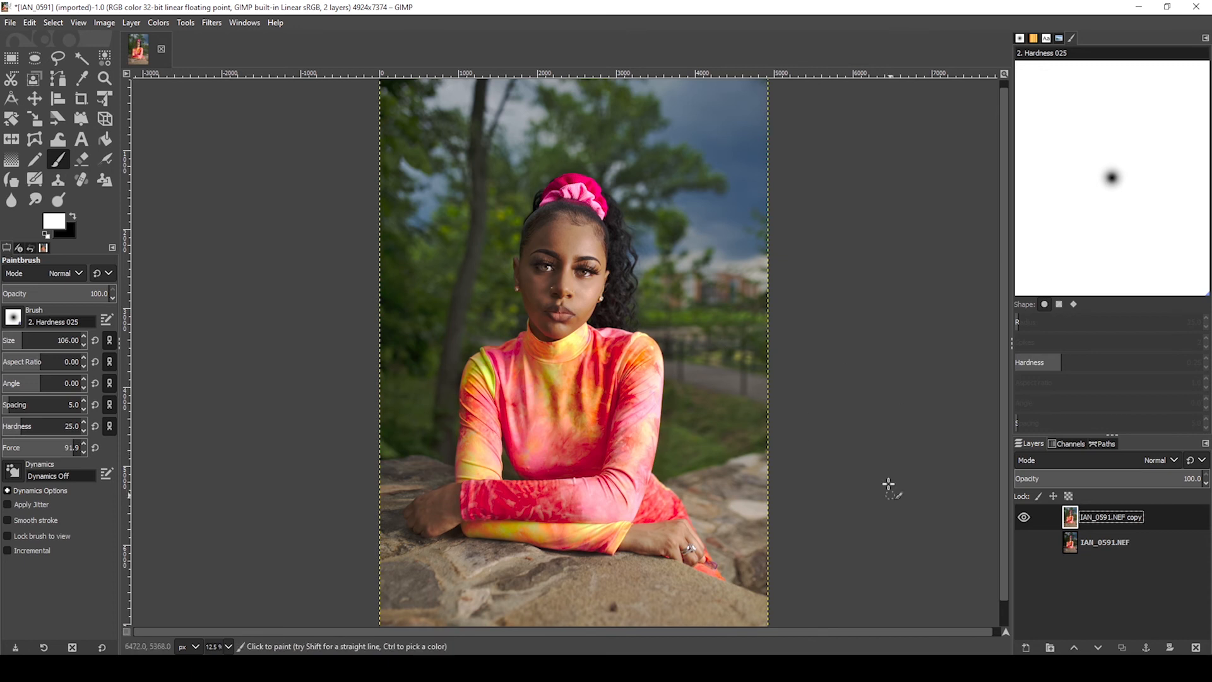
# Duplicate the merged layer above the hidden original
pyautogui.scroll(-1, 892, 397)
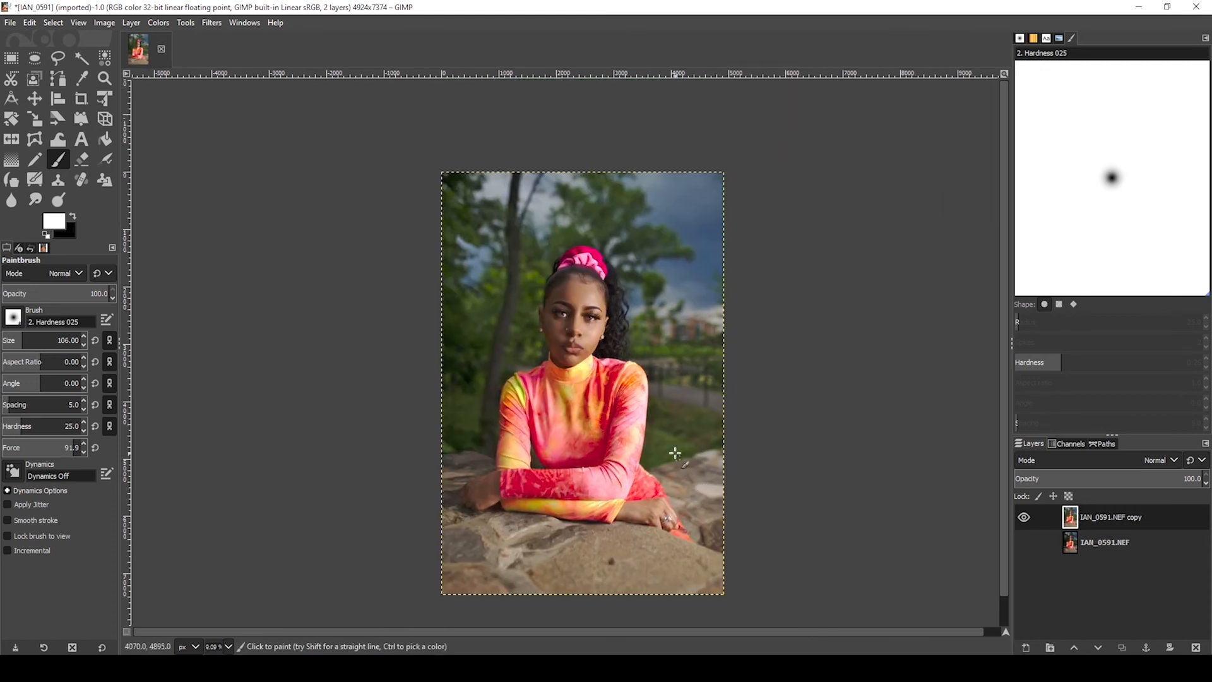
pyautogui.scroll(1, 631, 467)
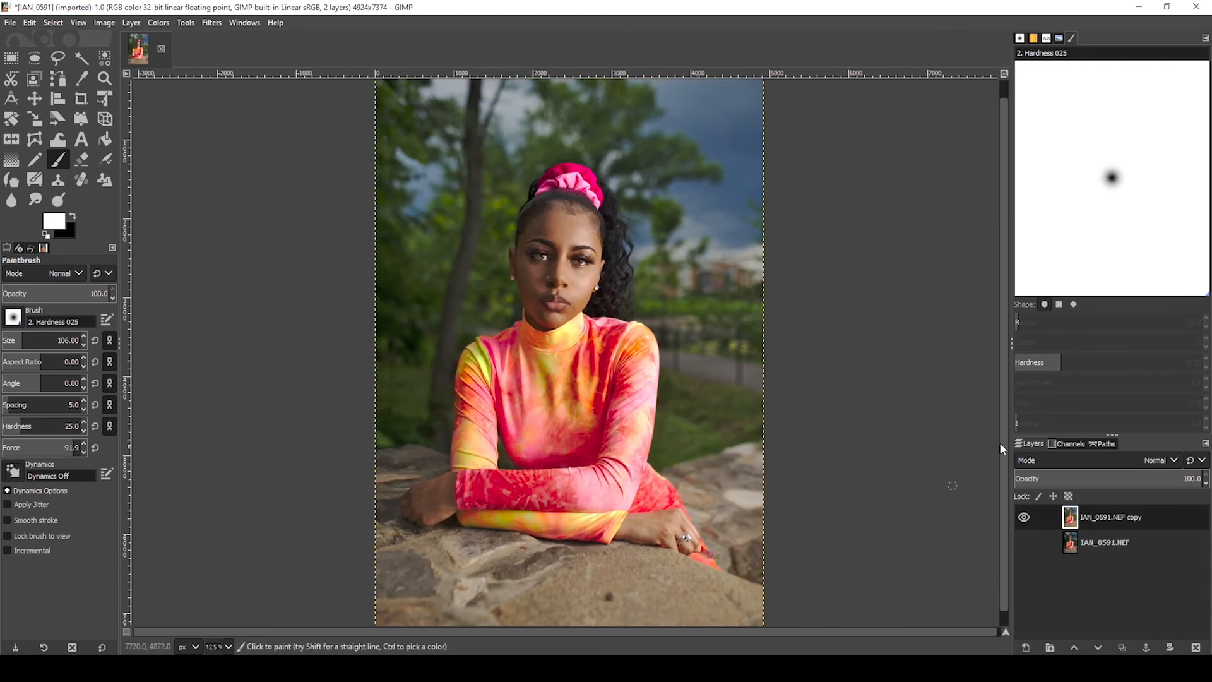
pyautogui.click(1121, 649)
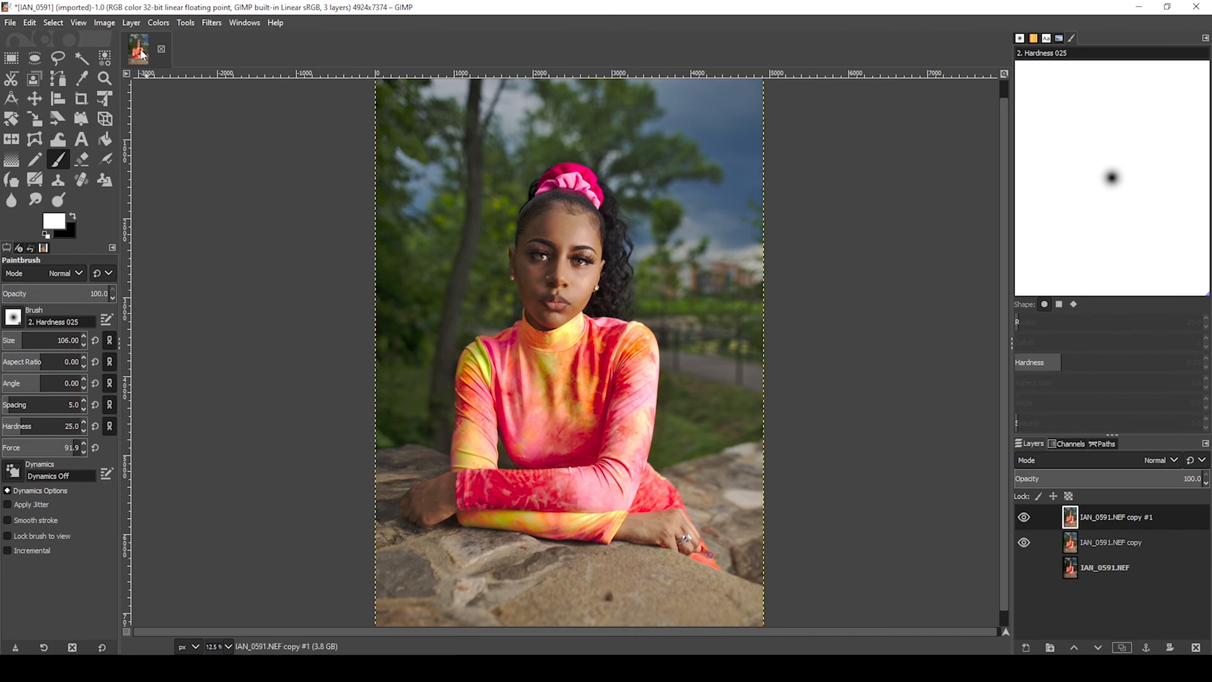
pyautogui.scroll(2, 578, 194)
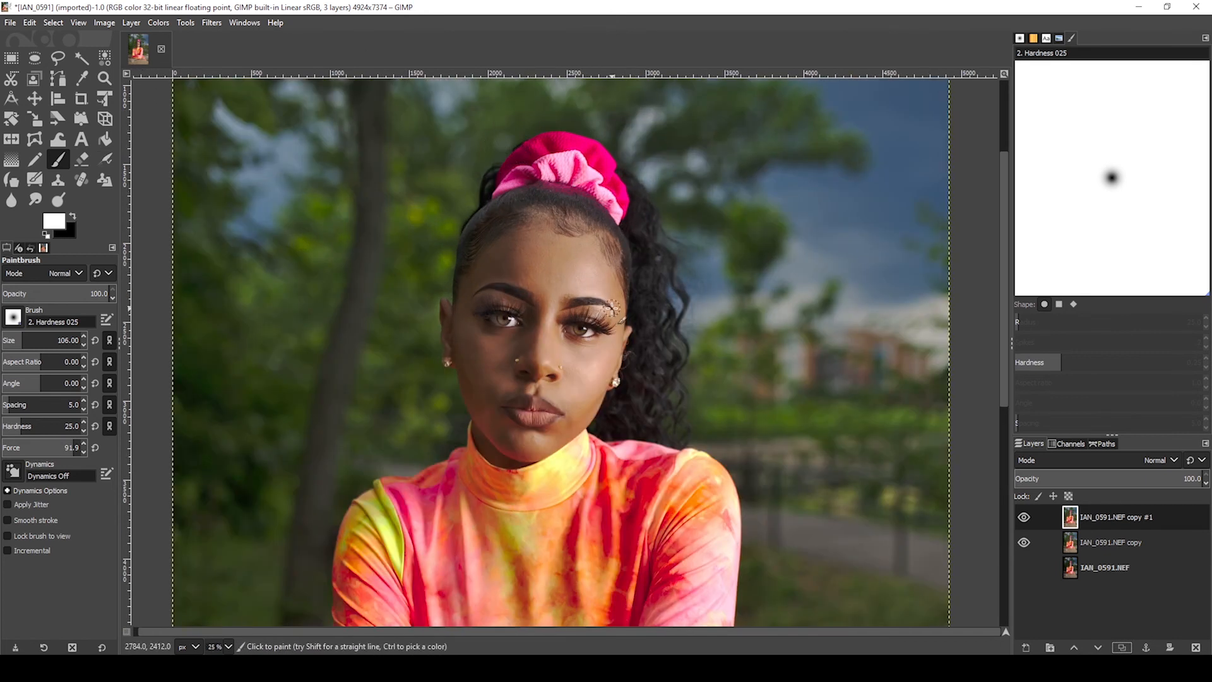
pyautogui.scroll(3, 611, 308)
pyautogui.scroll(-2, 667, 313)
pyautogui.scroll(1, 578, 330)
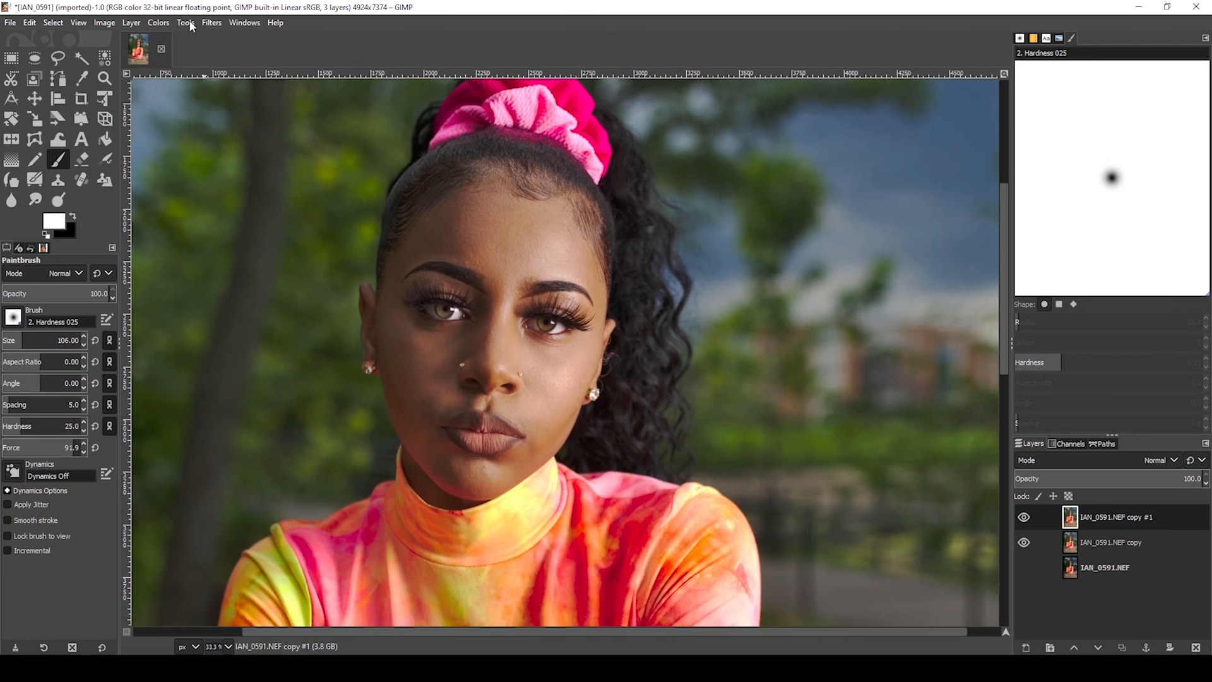
pyautogui.click(211, 22)
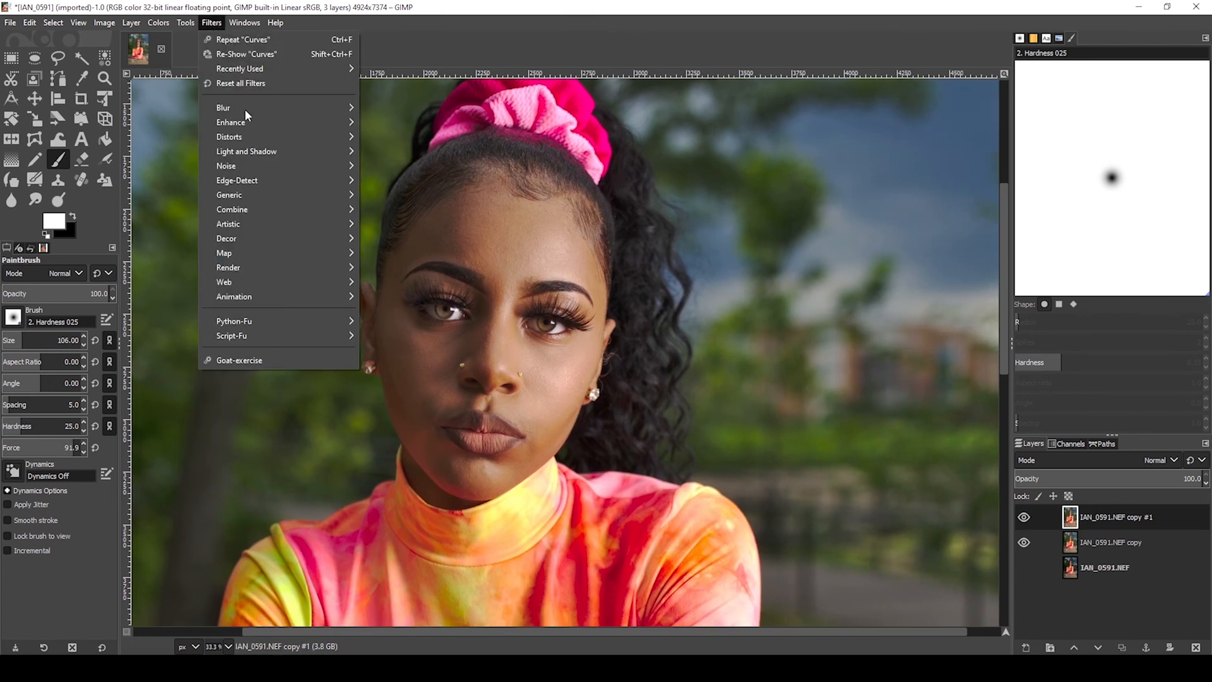
pyautogui.moveTo(350, 111)
pyautogui.click(410, 108)
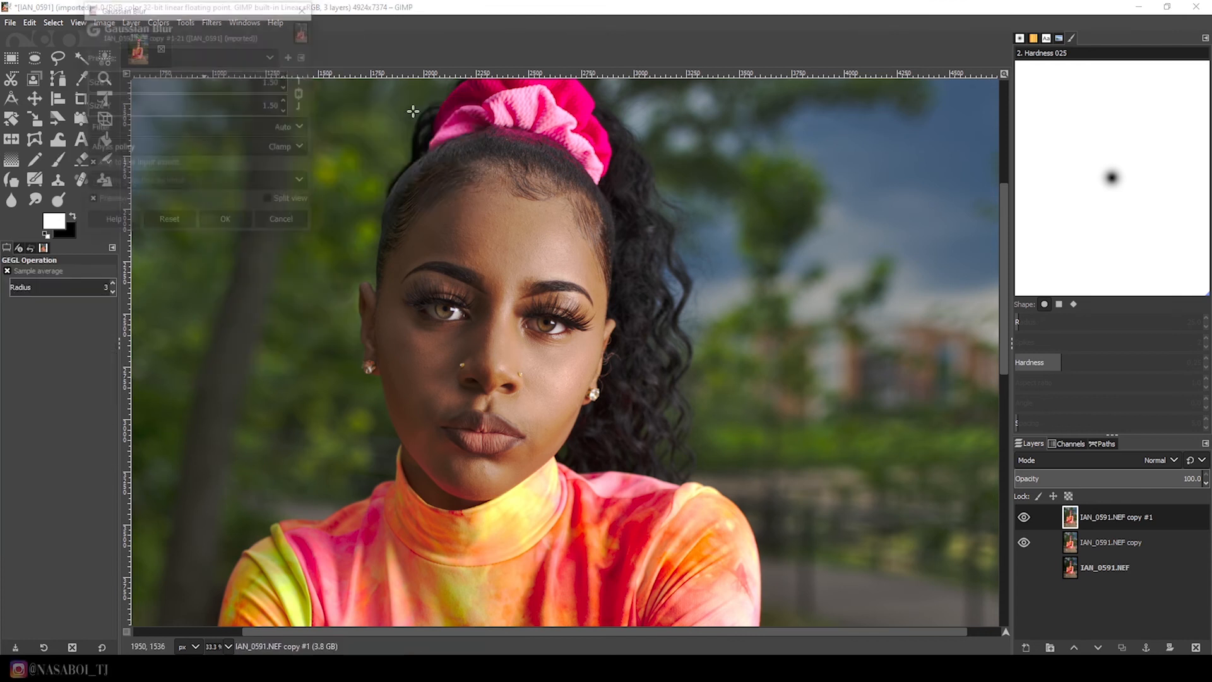
pyautogui.moveTo(222, 14); pyautogui.dragTo(231, 124)
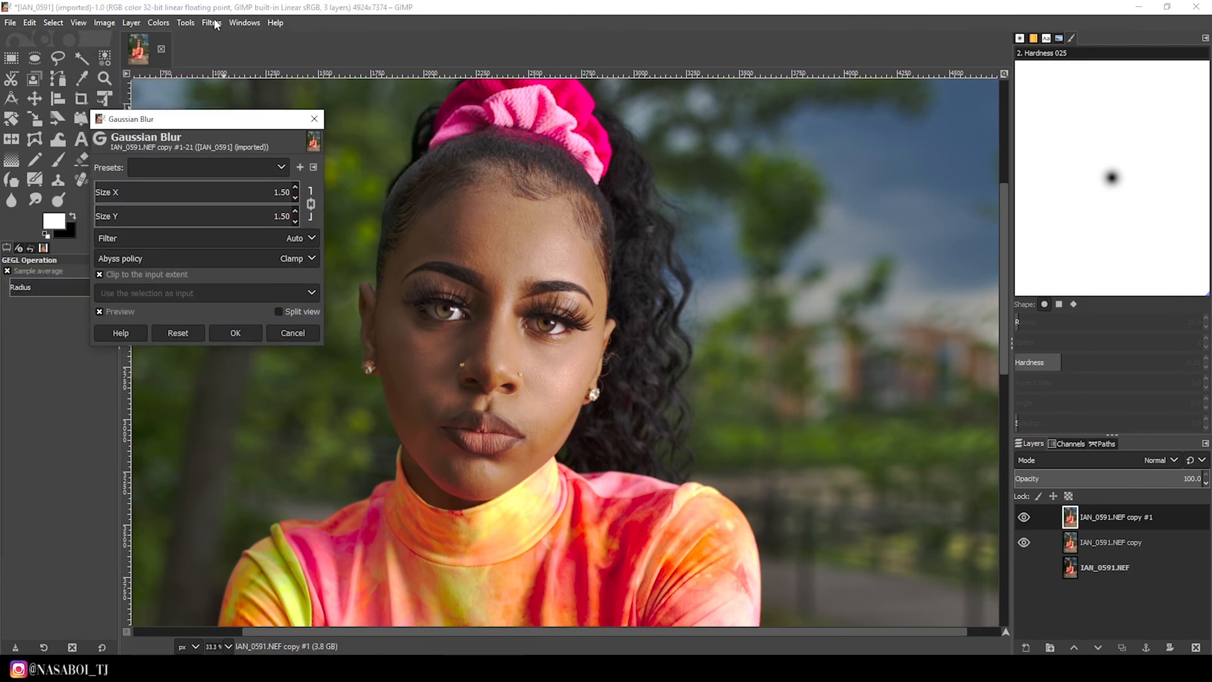
pyautogui.click(314, 118)
pyautogui.click(213, 25)
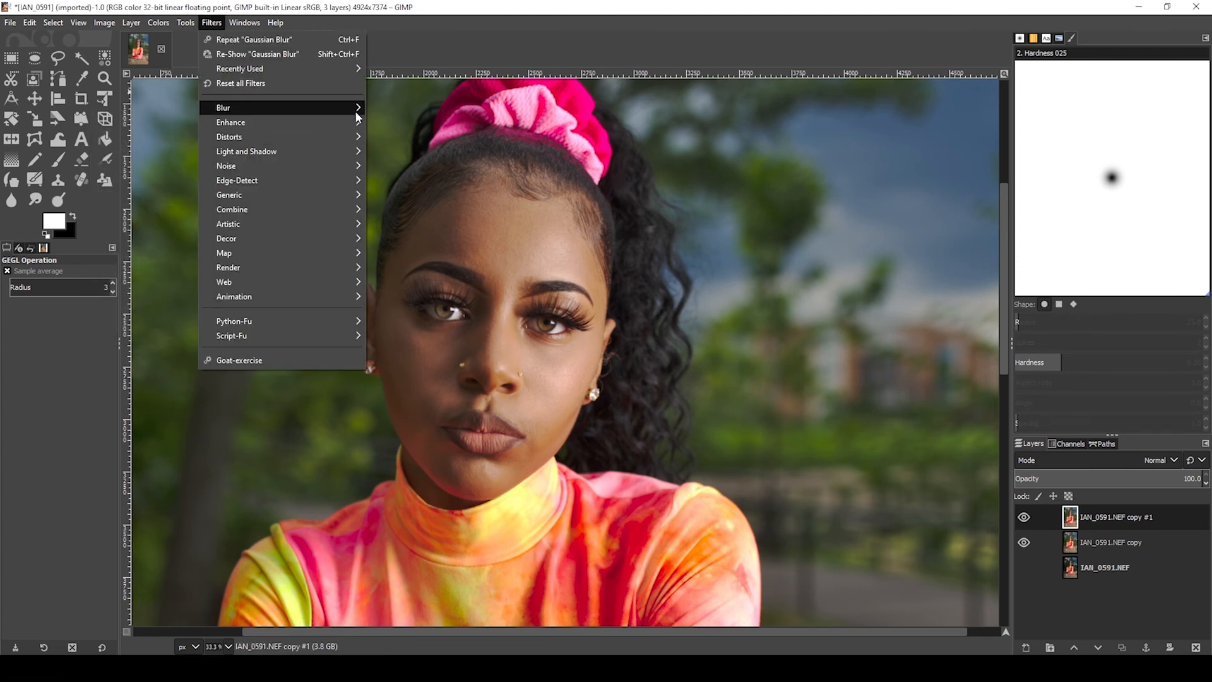
pyautogui.moveTo(357, 112)
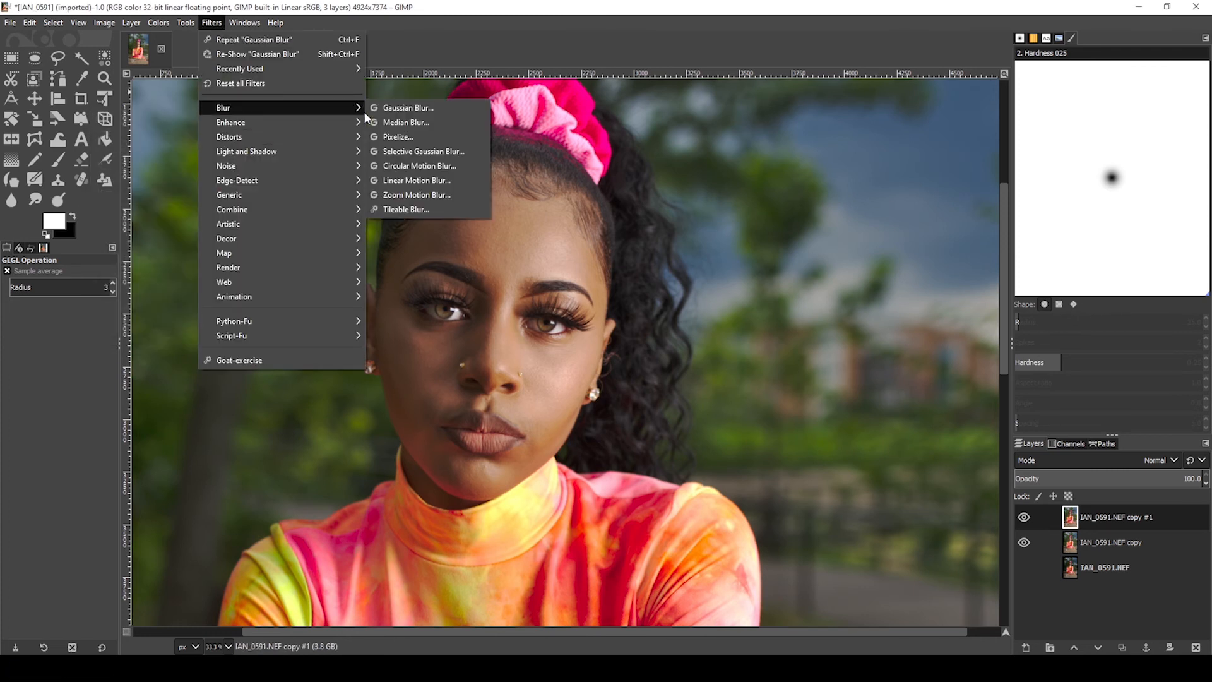
pyautogui.click(407, 108)
pyautogui.moveTo(245, 121)
pyautogui.mouseDown()
pyautogui.moveTo(267, 87)
pyautogui.moveTo(268, 118)
pyautogui.mouseUp()
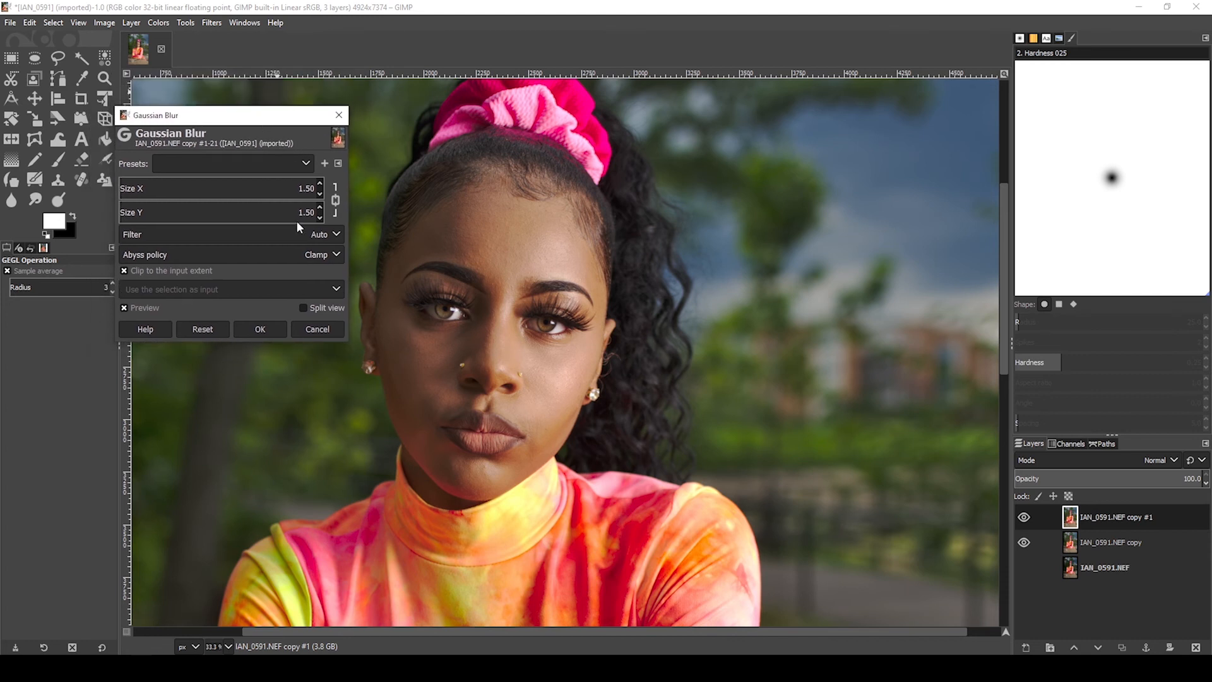
pyautogui.click(339, 116)
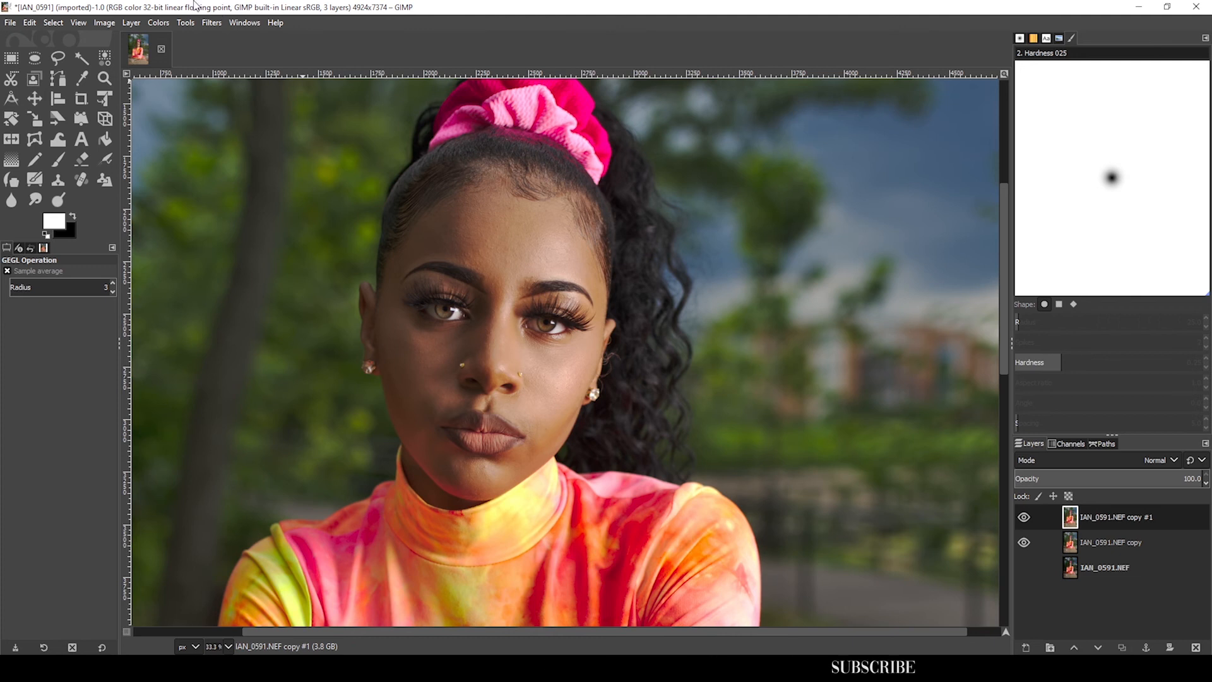
# Apply a Gaussian Blur of 3.44 in both X and Y to the top duplicated layer
pyautogui.click(217, 23)
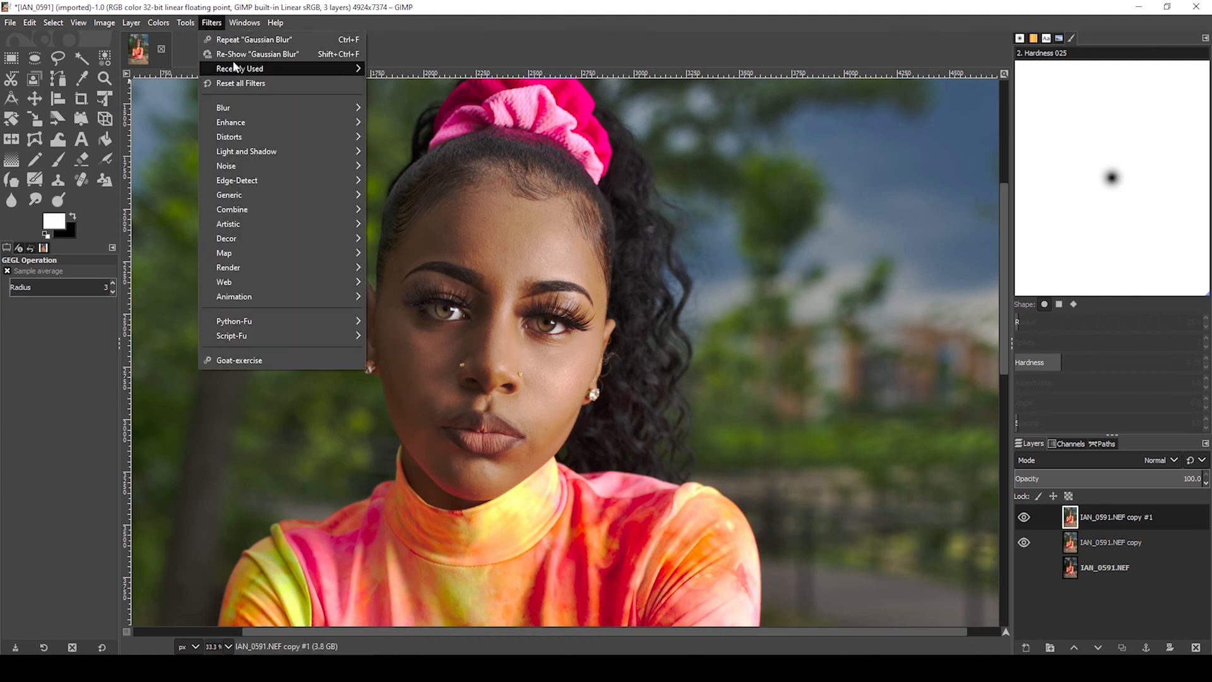
pyautogui.moveTo(357, 112)
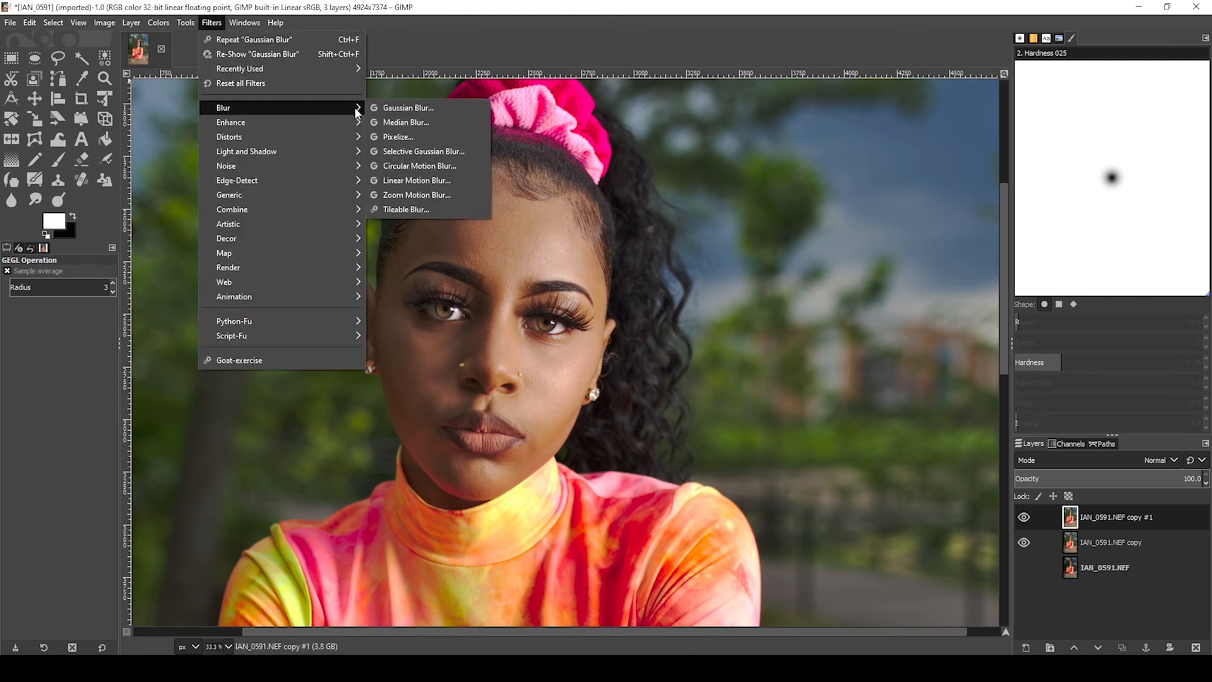
pyautogui.click(419, 111)
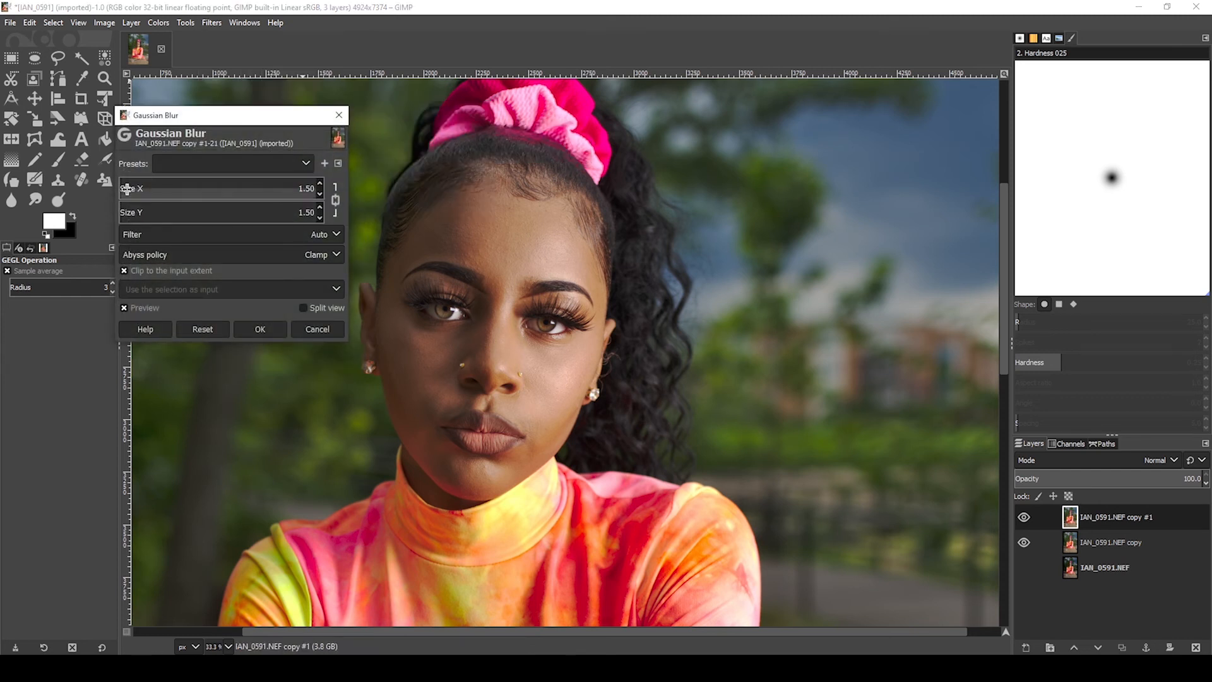
pyautogui.click(125, 186)
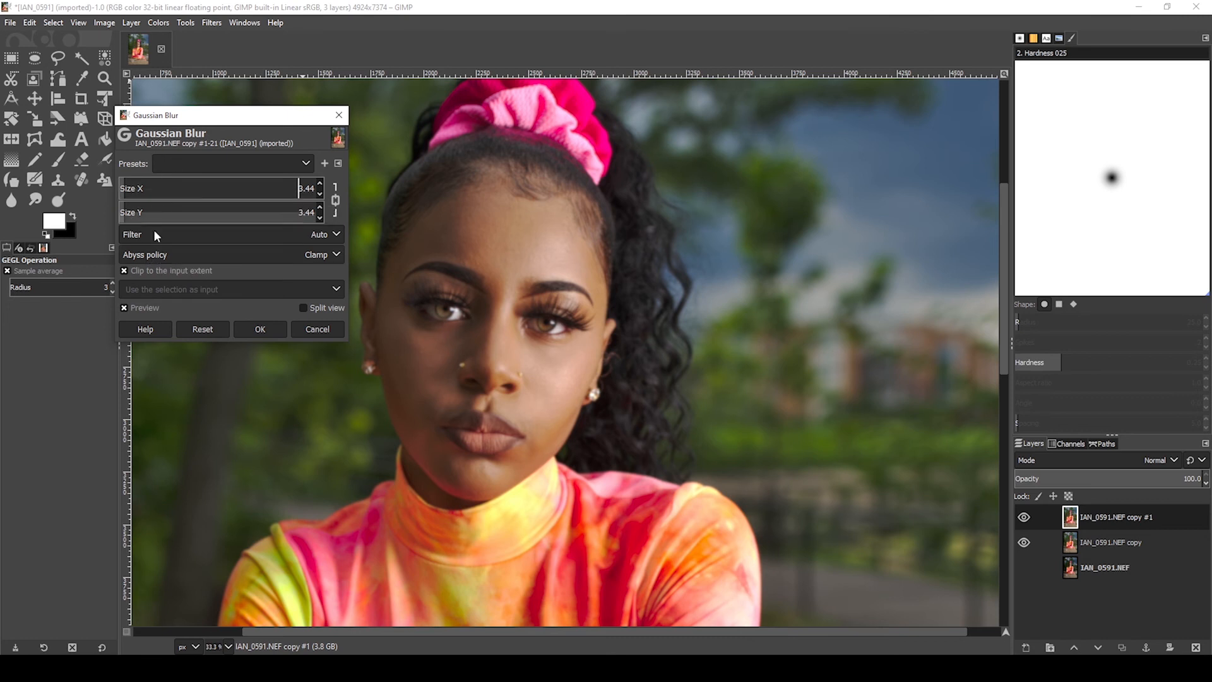
pyautogui.click(274, 329)
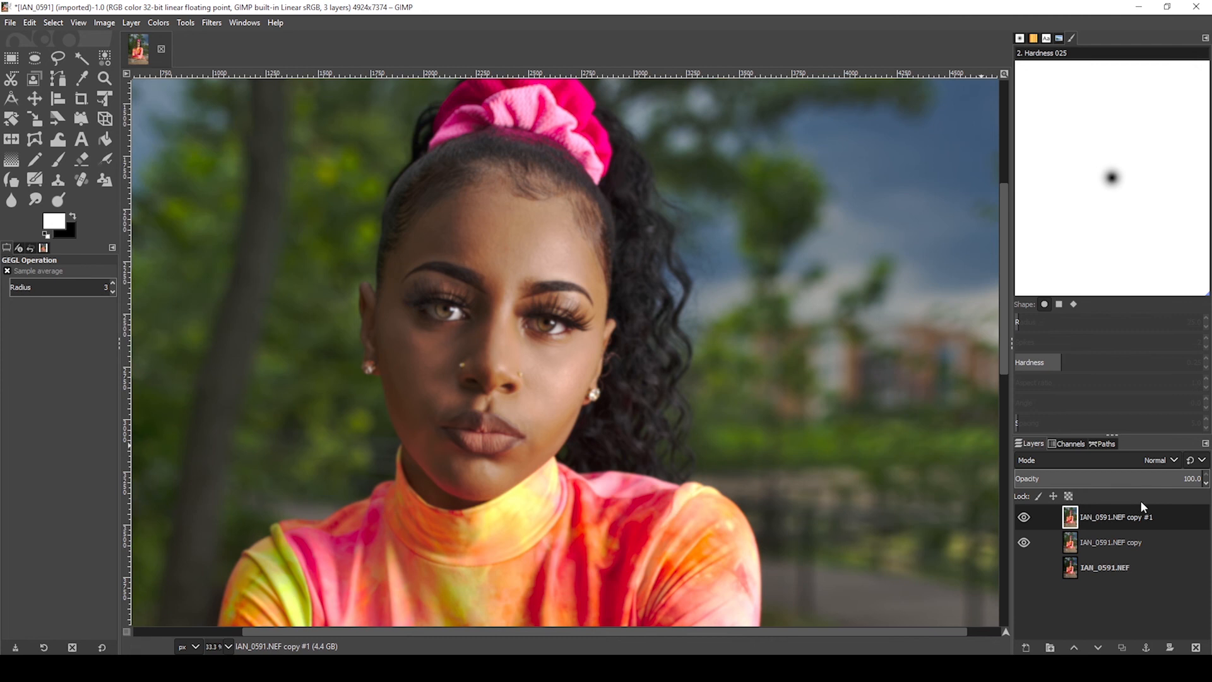
# Add a black (full transparency) layer mask to the blurred layer
pyautogui.rightClick(1108, 520)
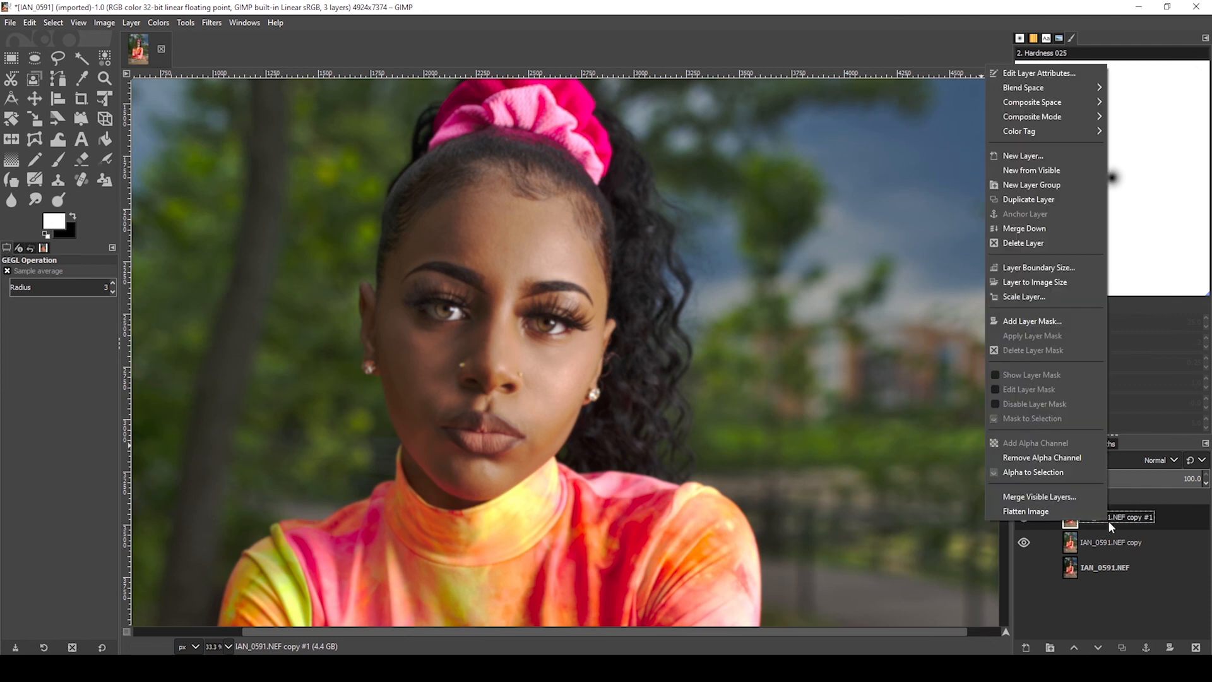
pyautogui.click(1032, 322)
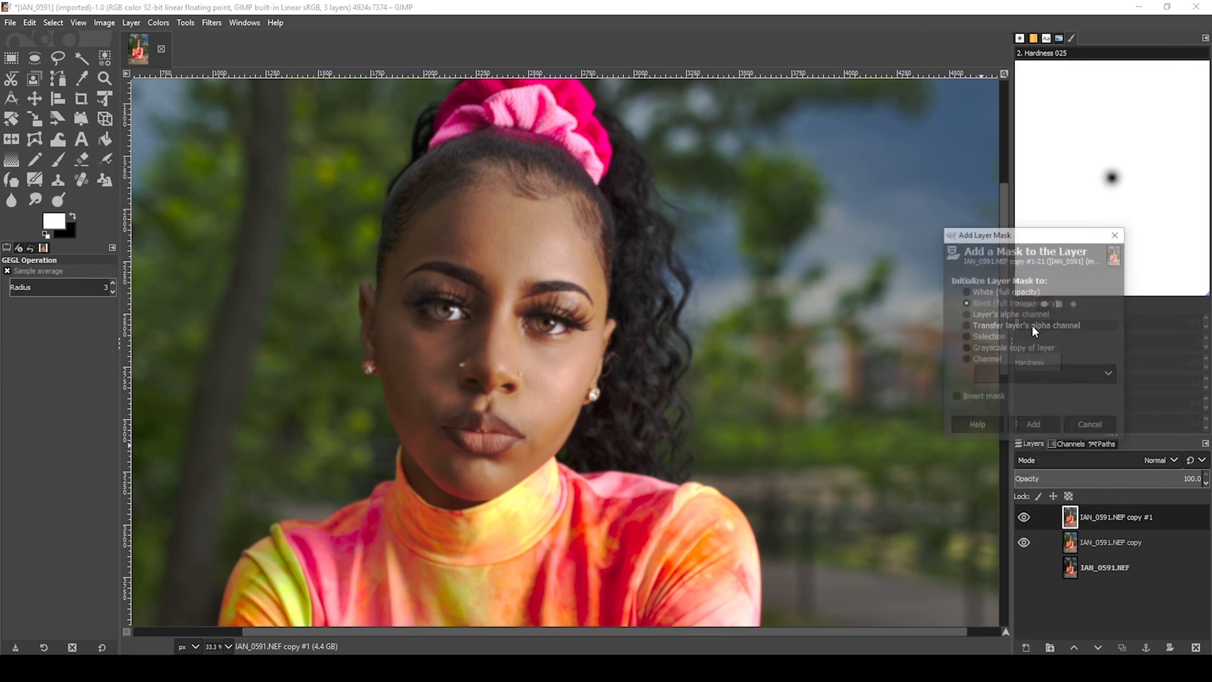
pyautogui.click(1044, 426)
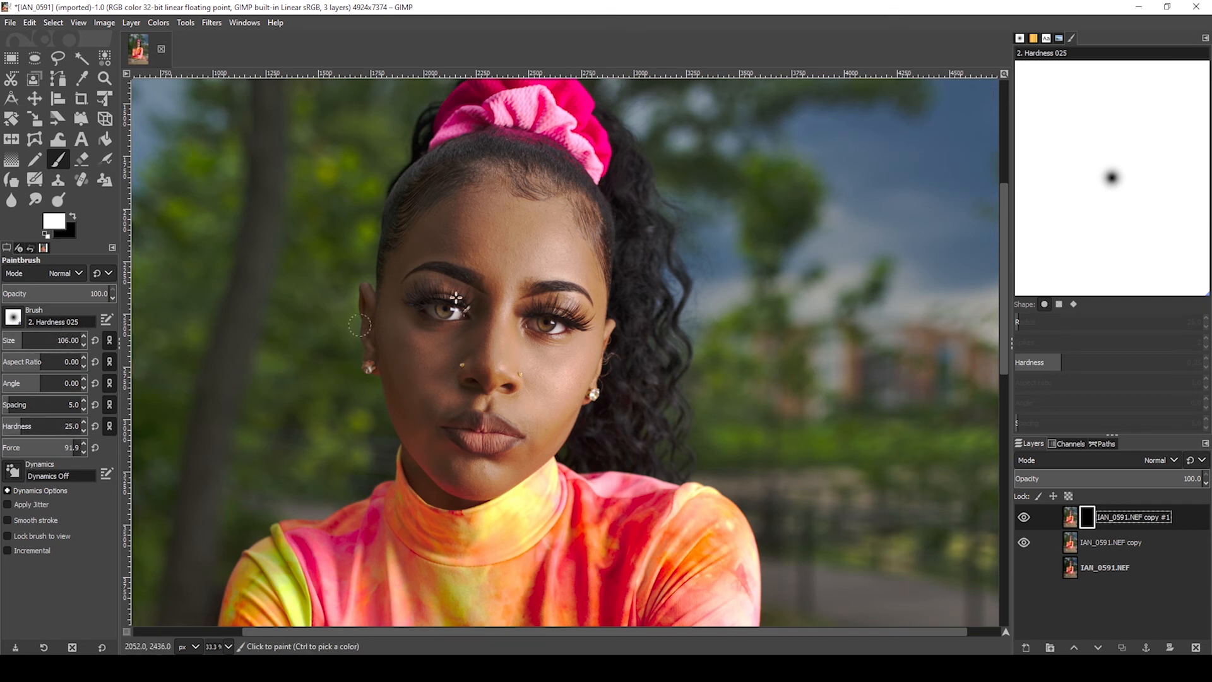
# Set the paintbrush size to 173 and the blurred layer's opacity to 57
pyautogui.click(56, 337)
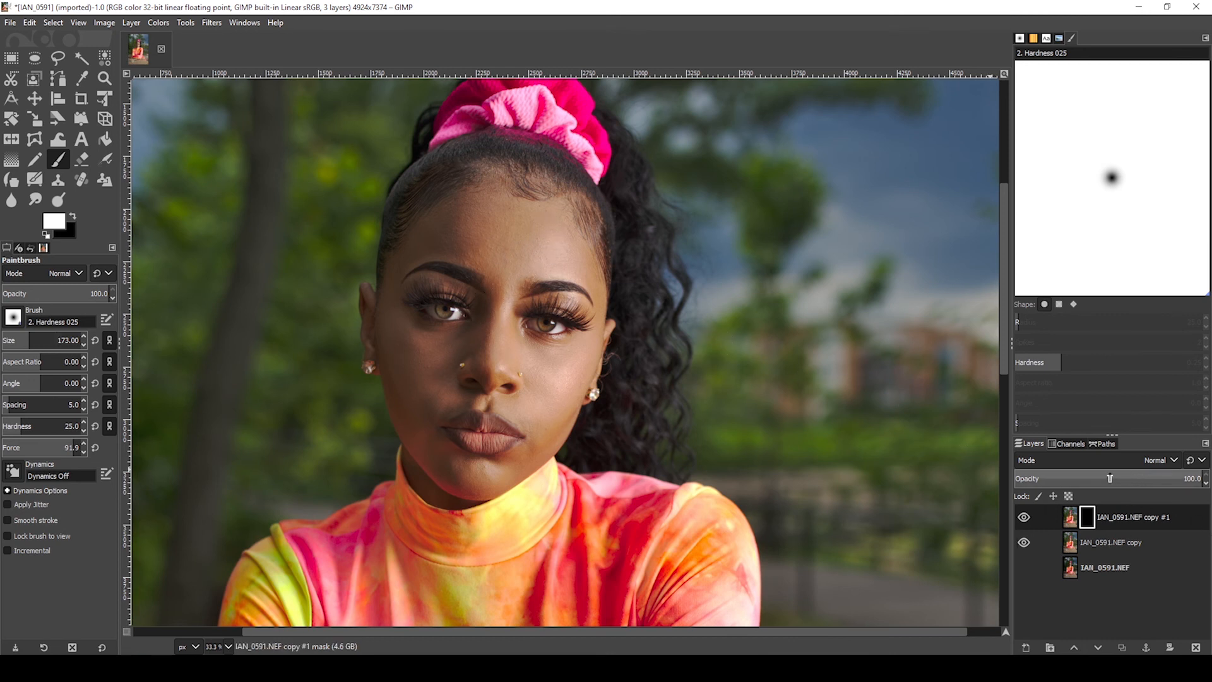
pyautogui.click(1127, 474)
pyautogui.click(1121, 477)
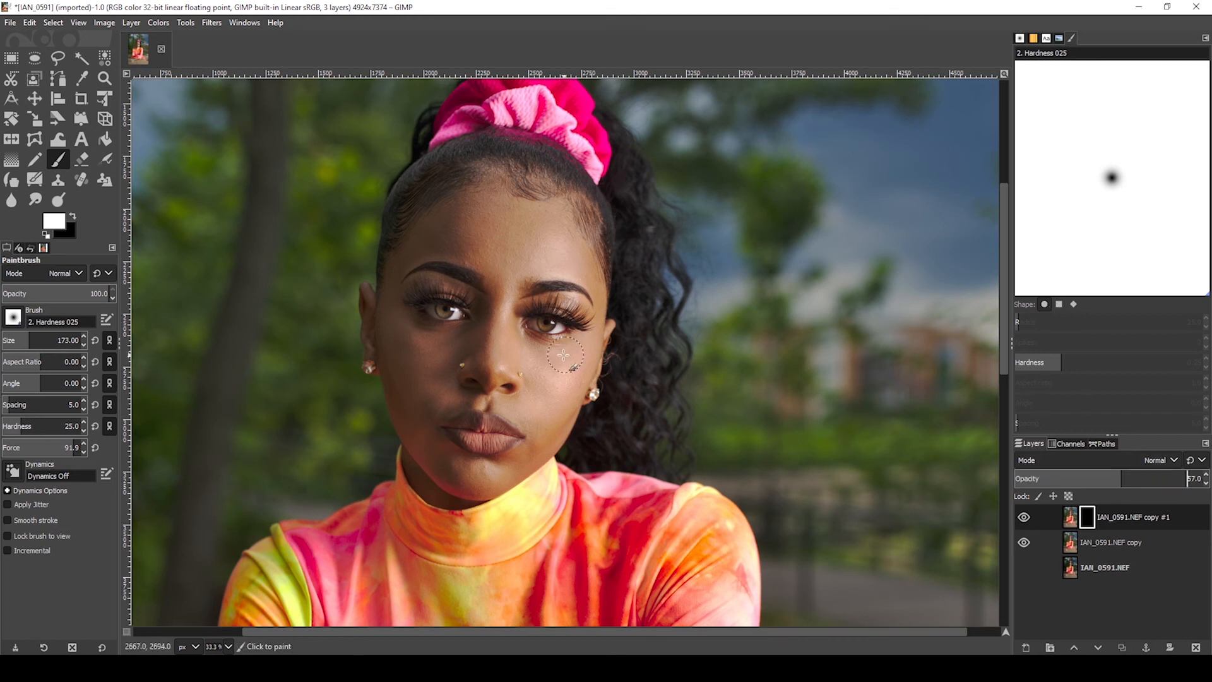
# Paint white on the blur layer's mask over the forehead skin between the hairline and the eyebrows
pyautogui.scroll(1, 563, 354)
pyautogui.scroll(1, 530, 373)
pyautogui.scroll(-1, 512, 384)
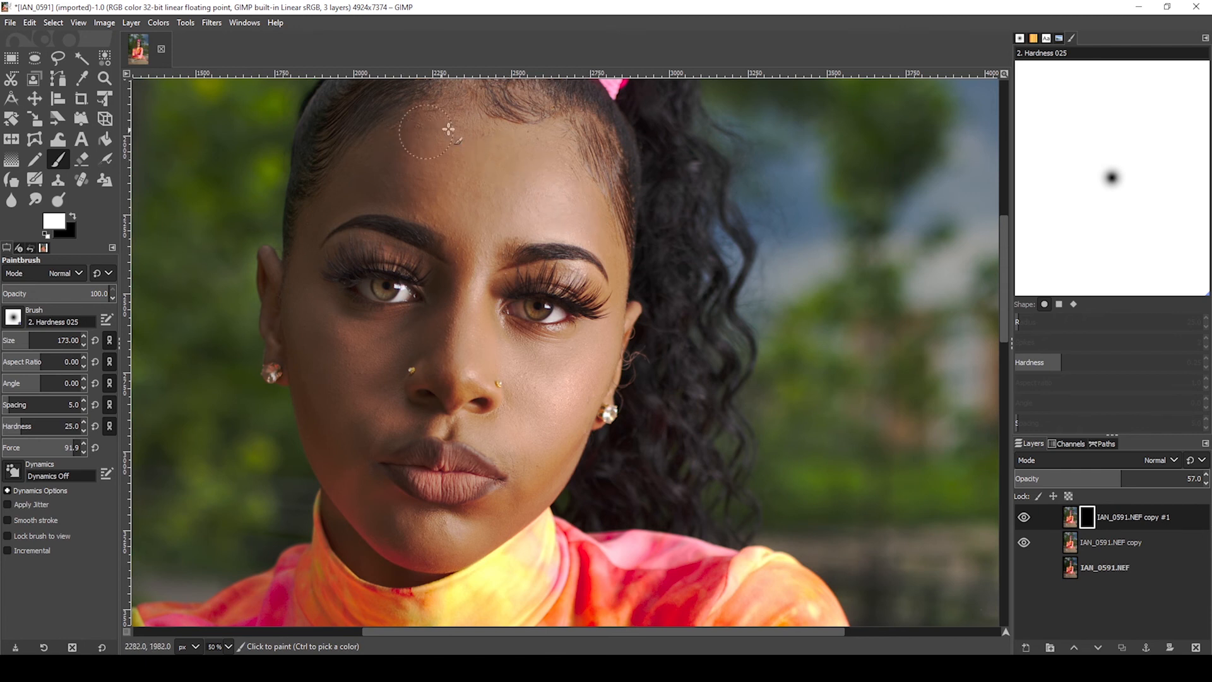
pyautogui.moveTo(425, 202); pyautogui.dragTo(485, 217)
# Paint white on the mask over the cheeks and lower face with the brush at sizes 81 and 112
pyautogui.click(18, 340)
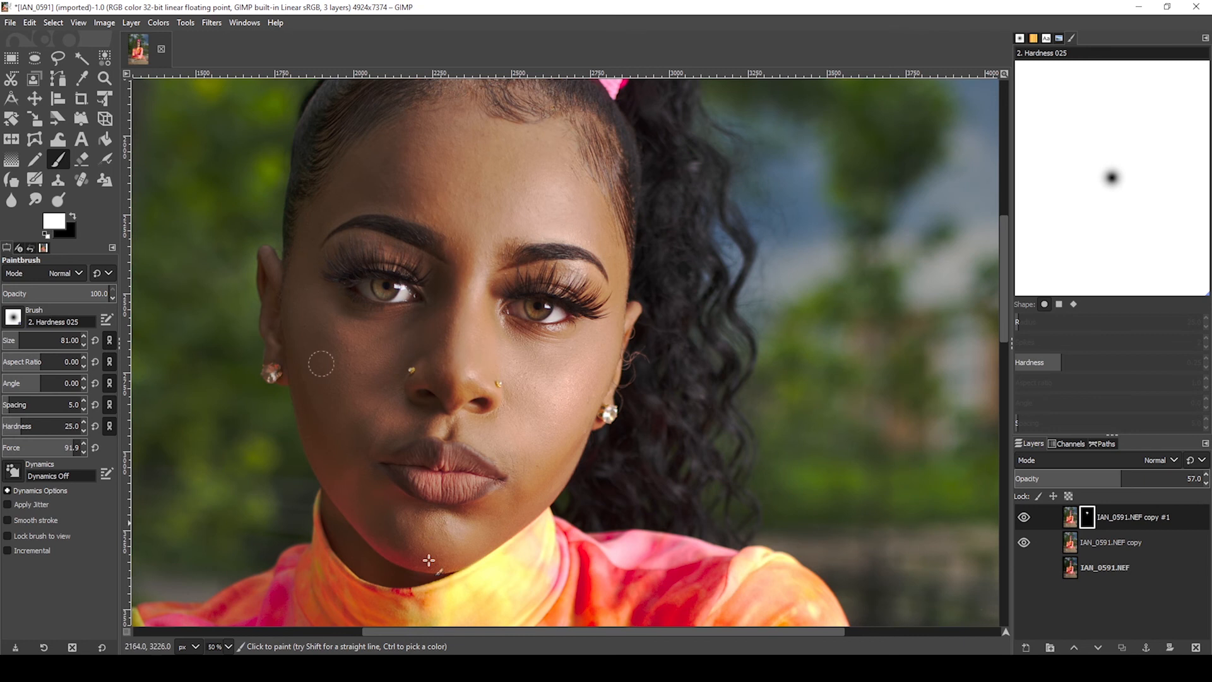
pyautogui.scroll(-3, 392, 500)
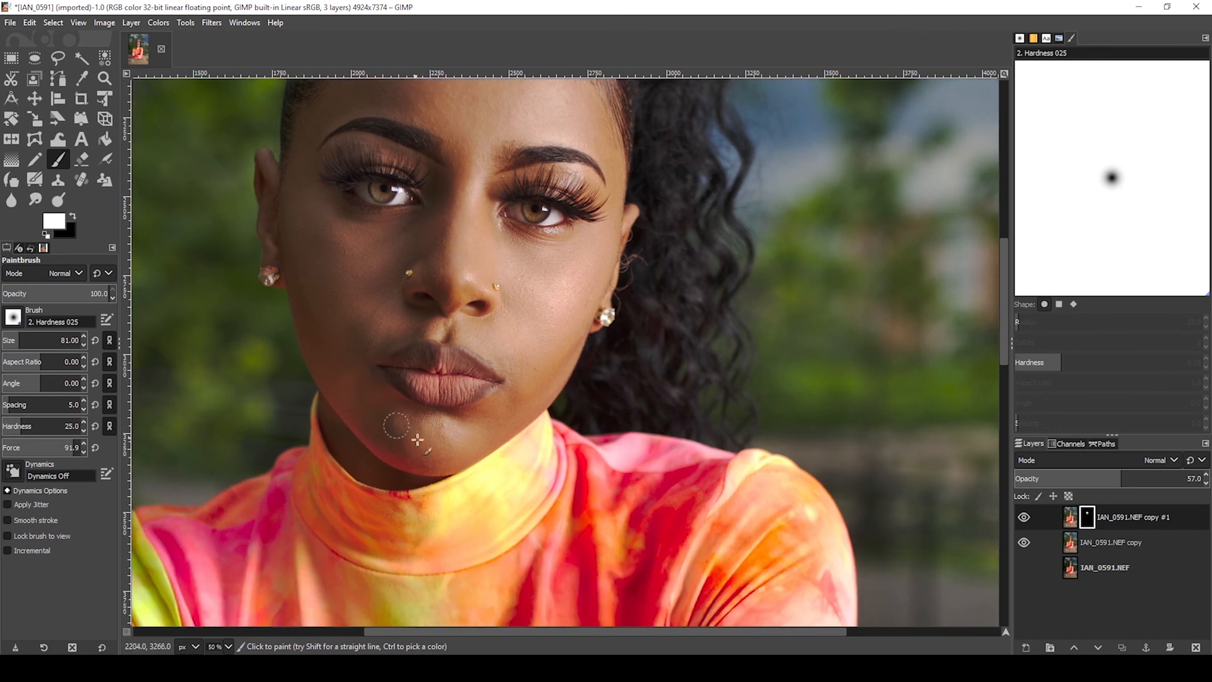
pyautogui.click(23, 341)
# Paint white on the mask over the hands resting on the rock with the brush at size 237
pyautogui.keyDown('ctrl'); pyautogui.scroll(-4, 559, 417); pyautogui.keyUp('ctrl')
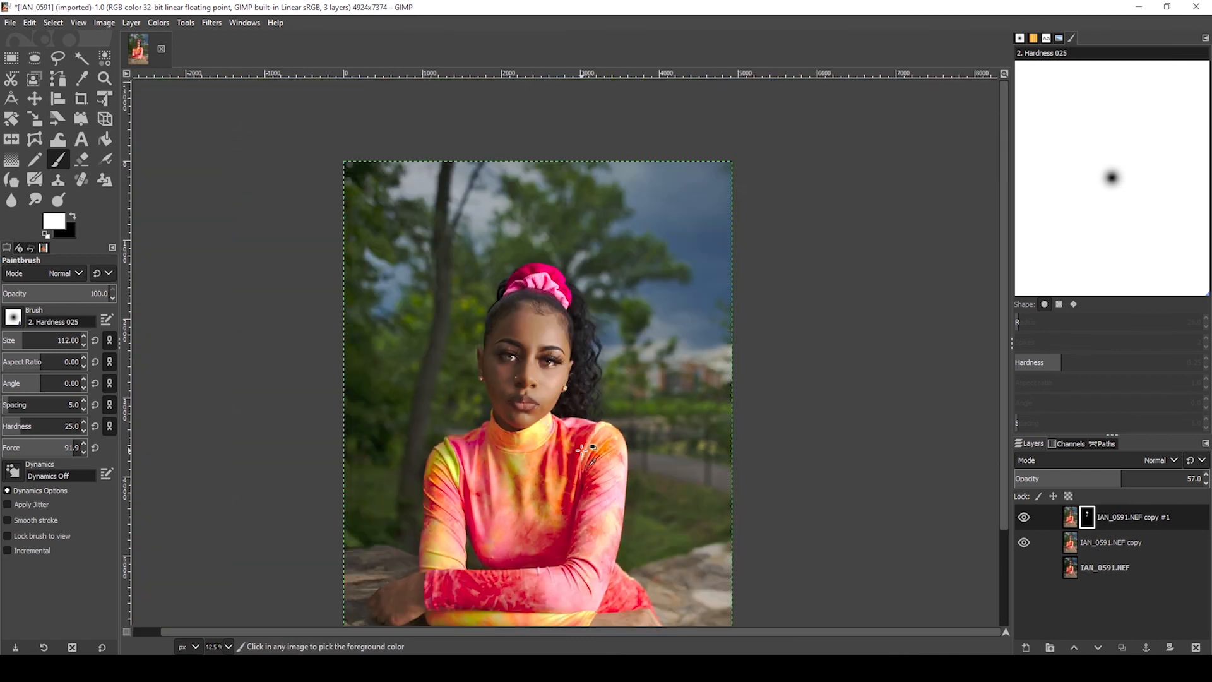
pyautogui.keyDown('ctrl'); pyautogui.scroll(2, 424, 568); pyautogui.keyUp('ctrl')
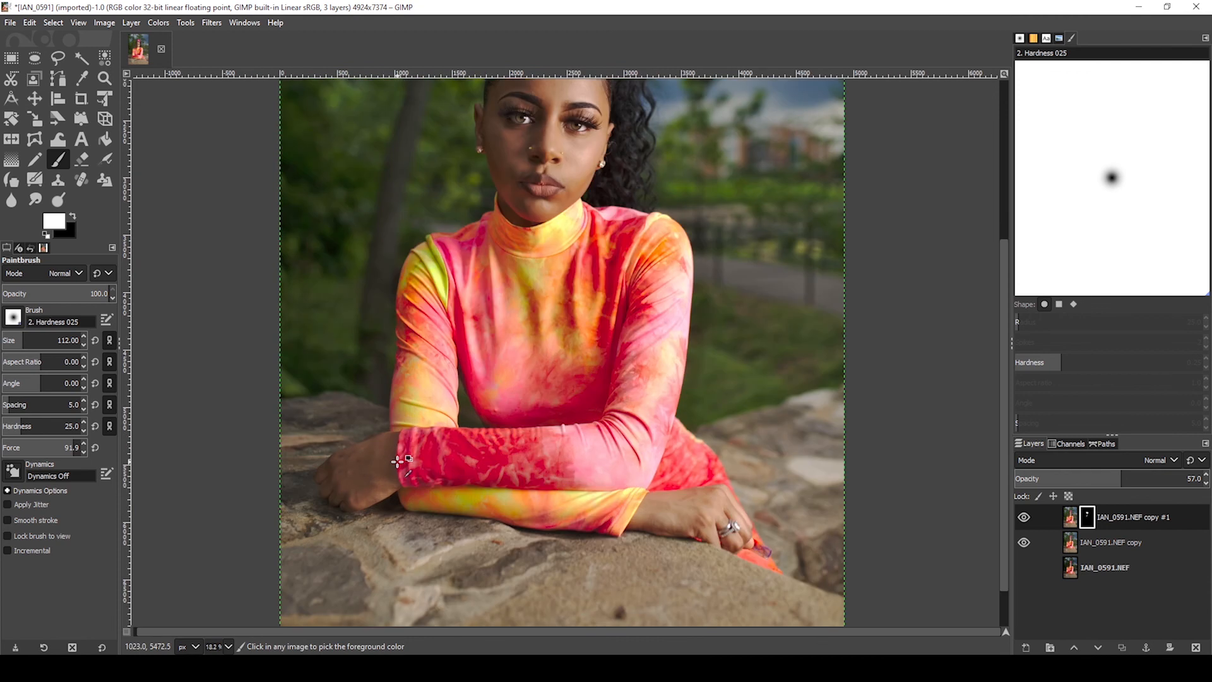
pyautogui.keyDown('ctrl'); pyautogui.scroll(1, 397, 461); pyautogui.keyUp('ctrl')
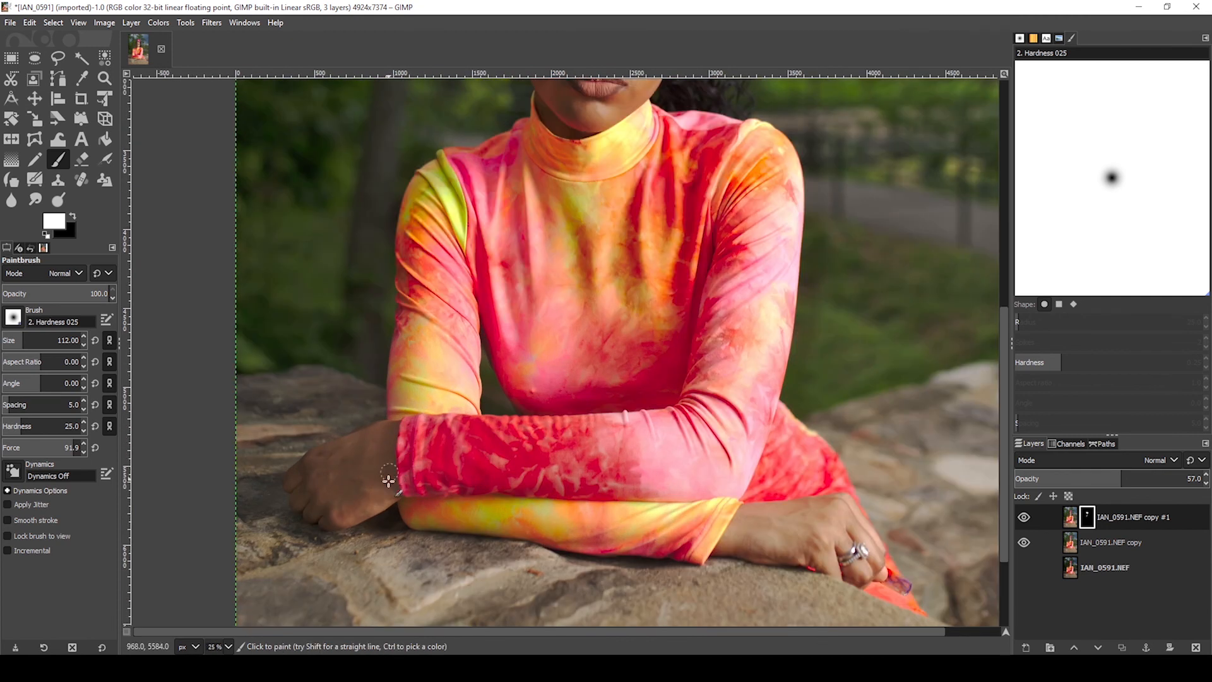
pyautogui.click(34, 335)
pyautogui.hscroll(5, 340, 485)
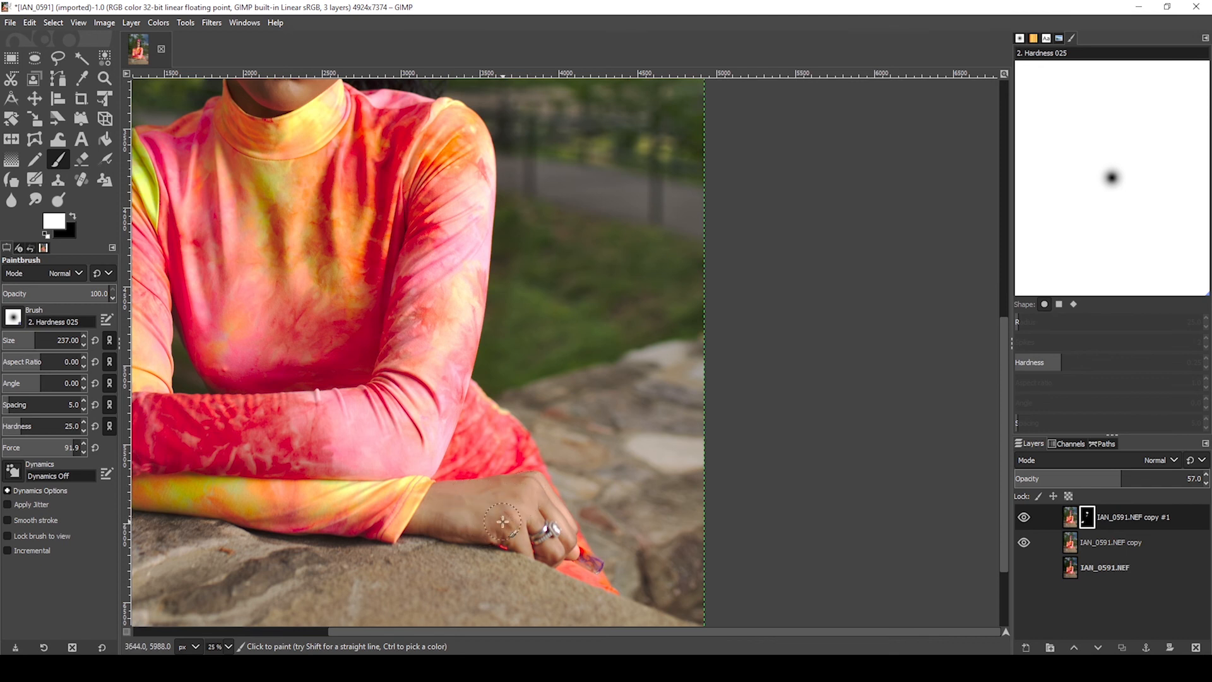
pyautogui.moveTo(485, 505)
pyautogui.mouseDown()
pyautogui.moveTo(507, 531)
pyautogui.moveTo(517, 501)
pyautogui.mouseUp()
# Merge the masked blur layer with the visible layer below, keeping the hidden original separate
pyautogui.scroll(-2, 505, 470)
pyautogui.moveTo(441, 350)
pyautogui.mouseDown()
pyautogui.moveTo(473, 365)
pyautogui.moveTo(654, 372)
pyautogui.mouseUp()
pyautogui.scroll(1, 701, 505)
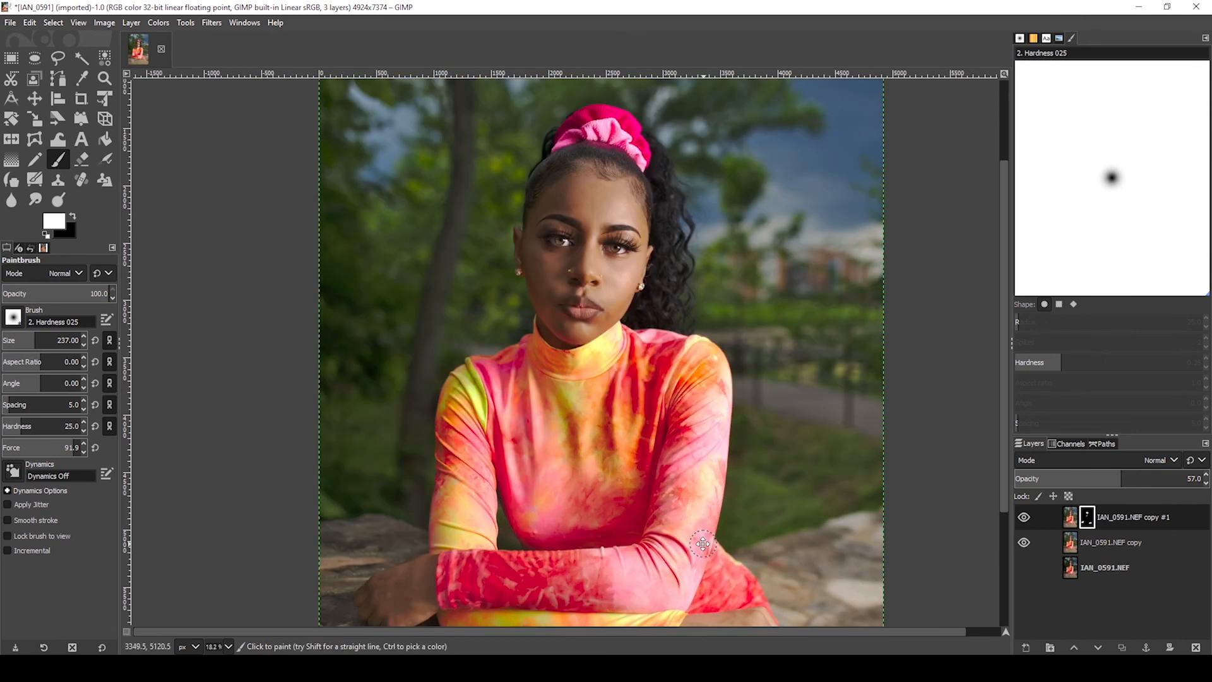
pyautogui.moveTo(704, 543); pyautogui.dragTo(694, 511)
pyautogui.scroll(-1, 685, 450)
pyautogui.moveTo(751, 425); pyautogui.dragTo(714, 440)
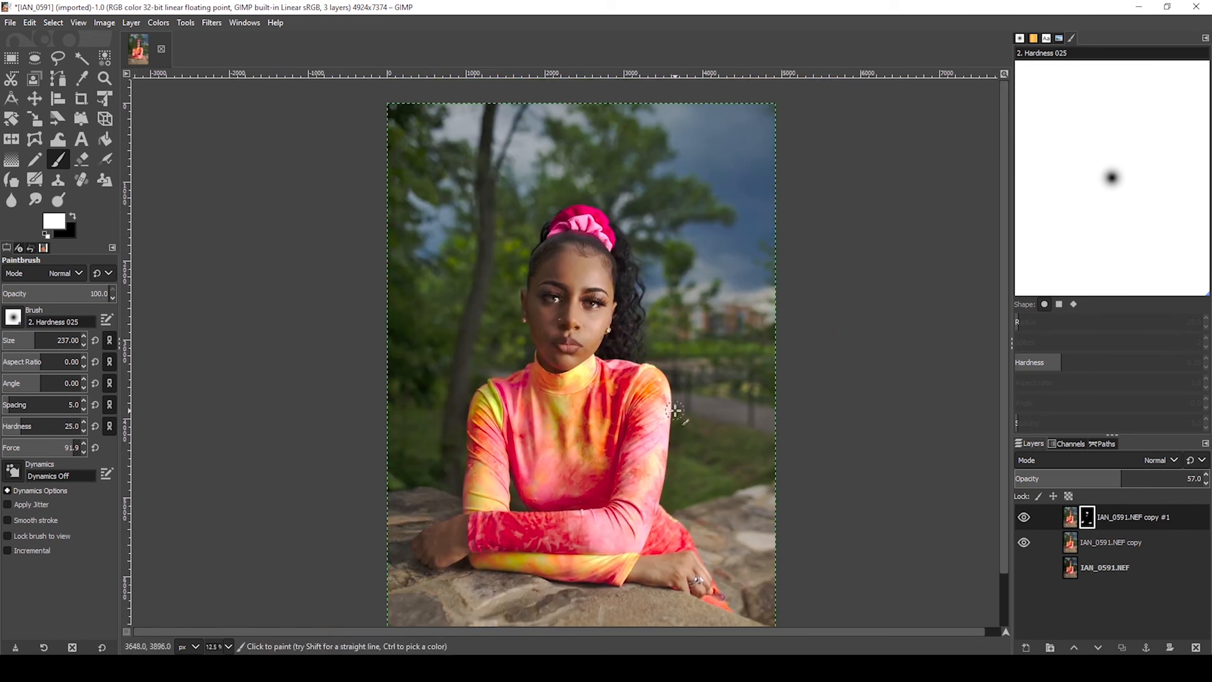
pyautogui.rightClick(1093, 543)
pyautogui.click(1060, 593)
pyautogui.click(1069, 598)
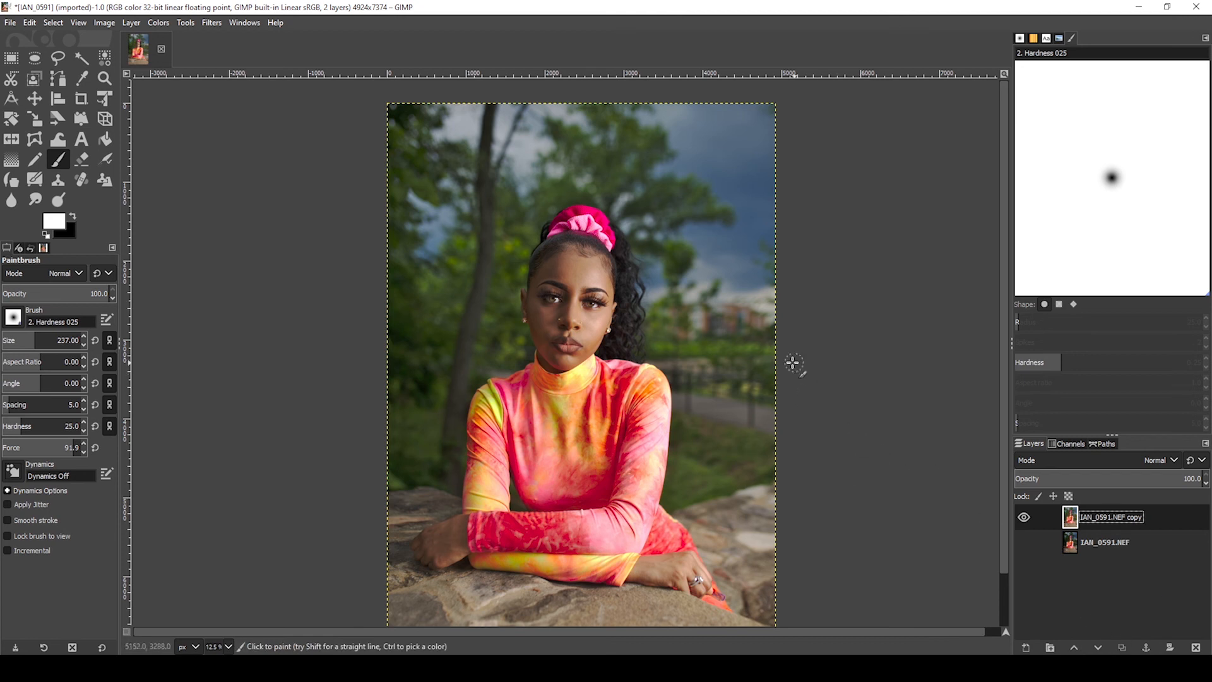
# Compare the skin-smoothed edit with the original photo by toggling layer visibility
pyautogui.keyDown('ctrl'); pyautogui.scroll(-1, 786, 363); pyautogui.keyUp('ctrl')
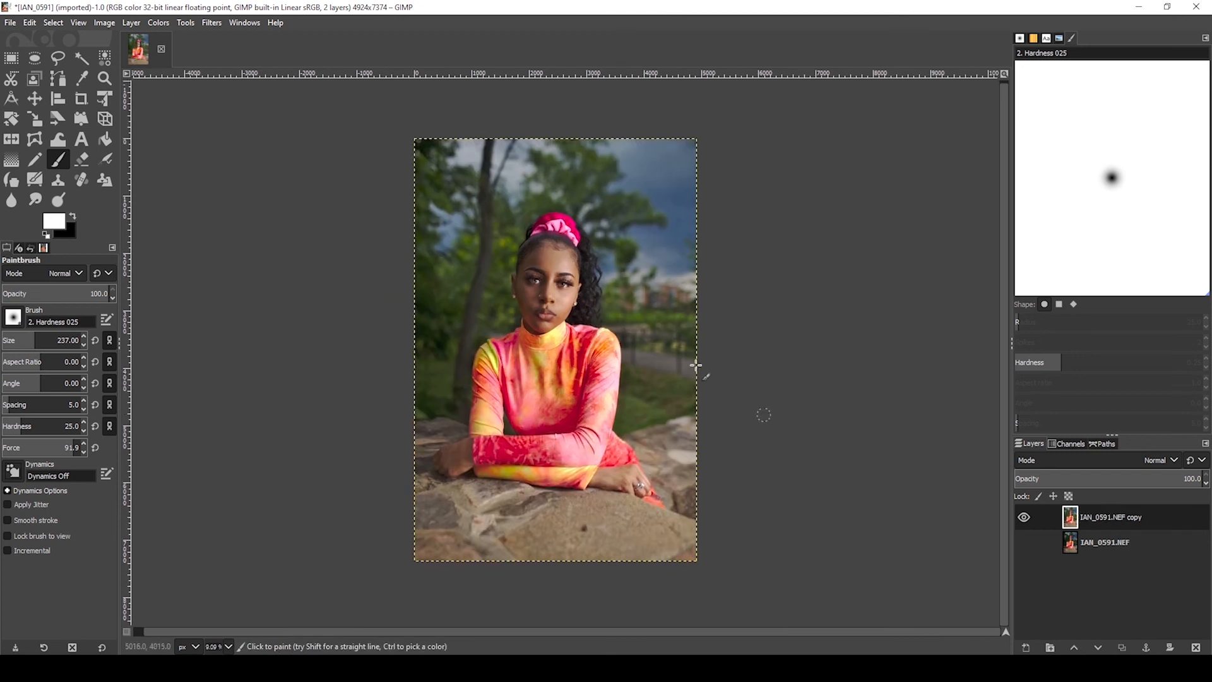
pyautogui.click(1024, 541)
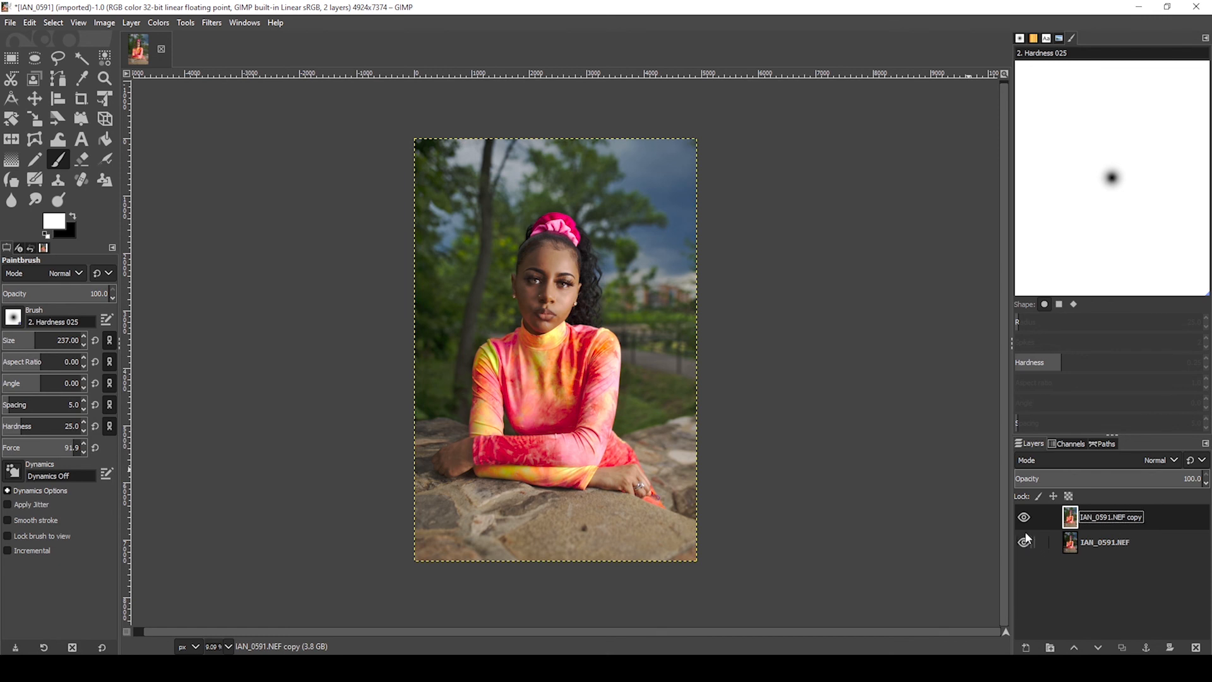
pyautogui.click(1024, 518)
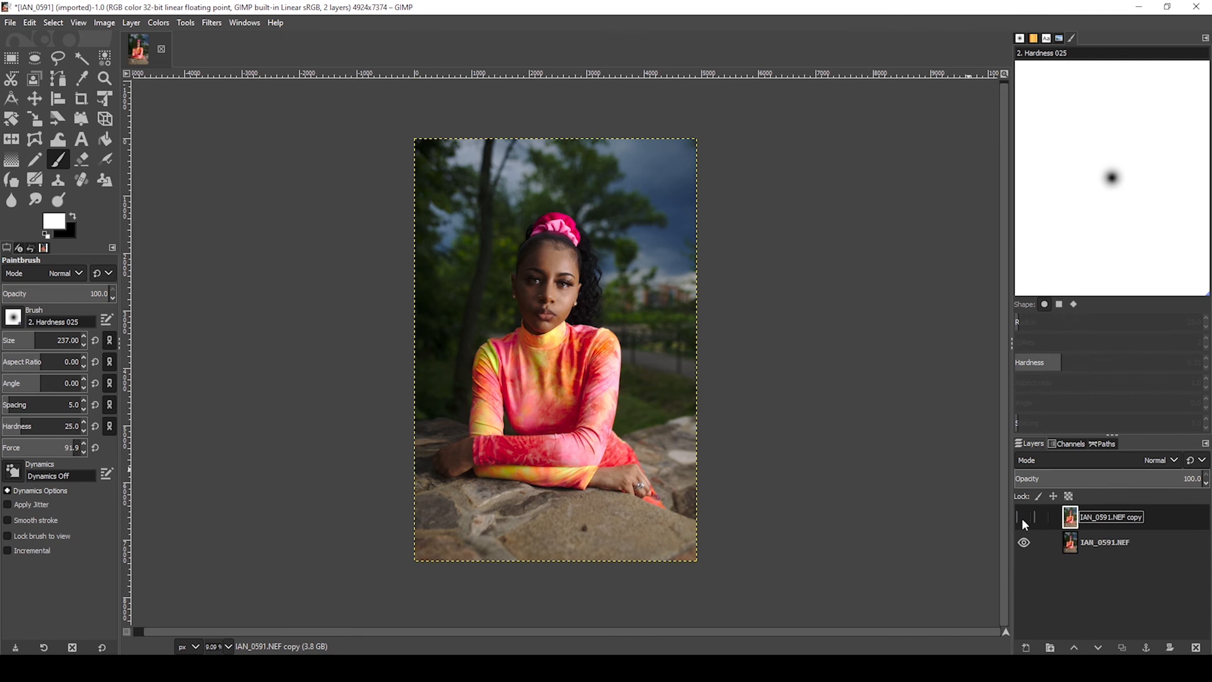
pyautogui.click(1024, 518)
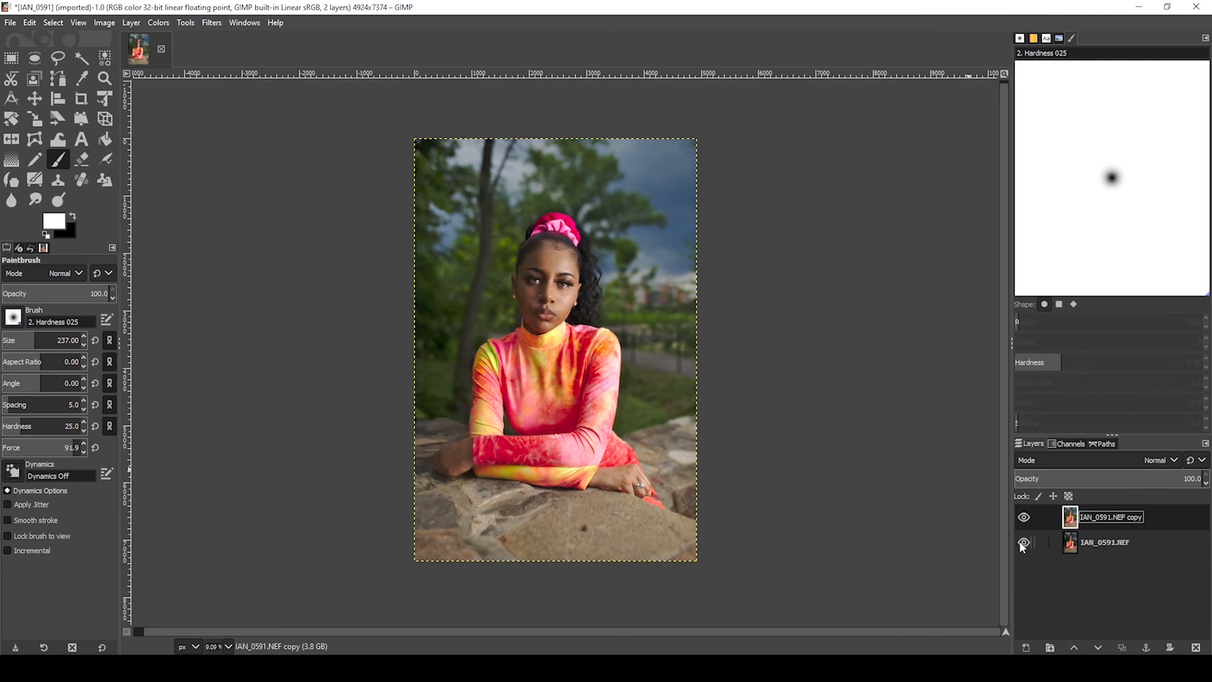
# Duplicate the edited layer and raise the copy's contrast slightly with Brightness-Contrast
pyautogui.click(1121, 647)
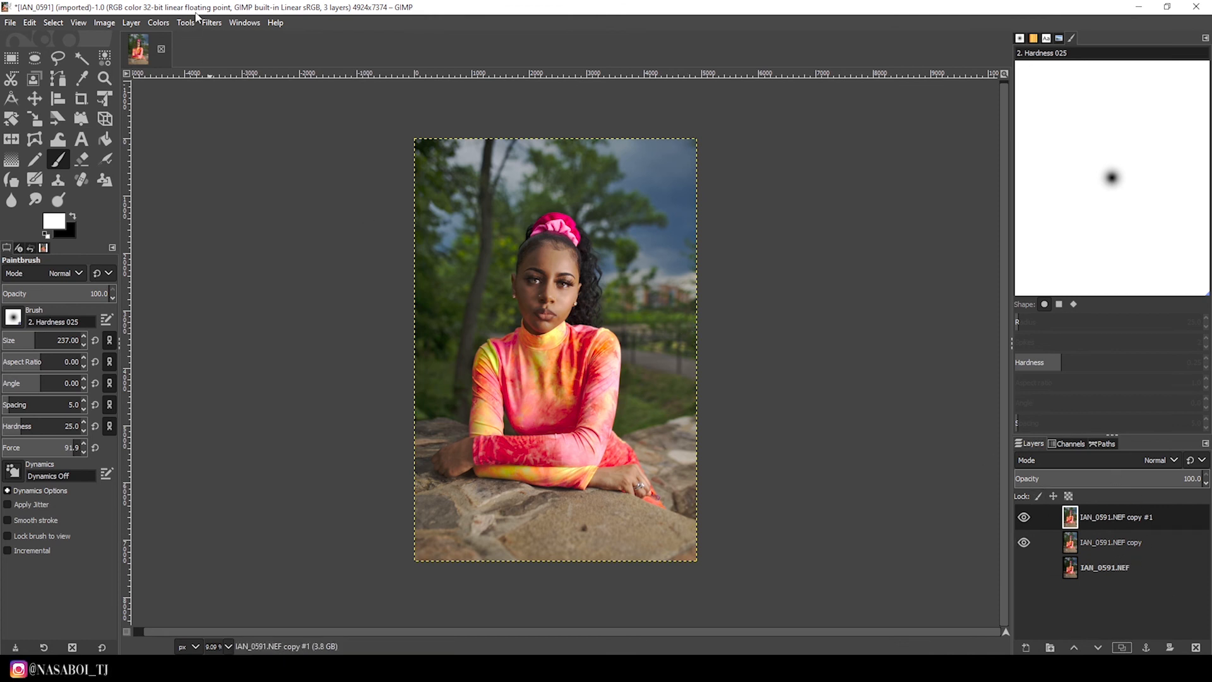
pyautogui.click(165, 28)
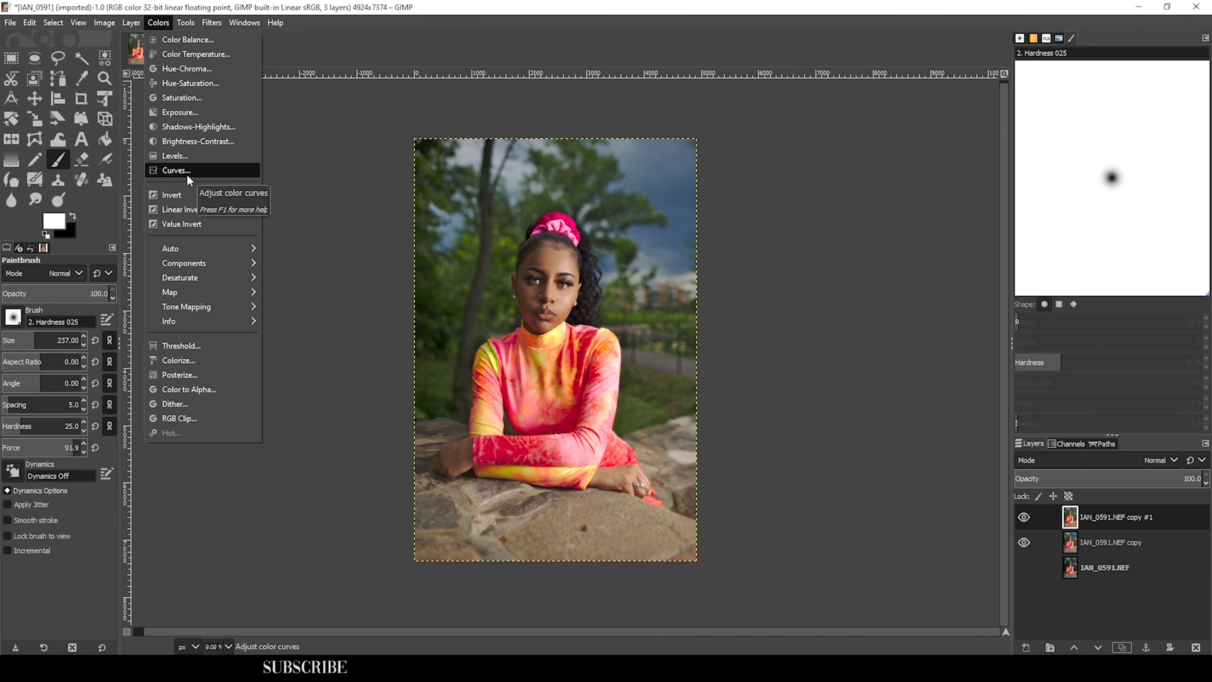
pyautogui.click(214, 143)
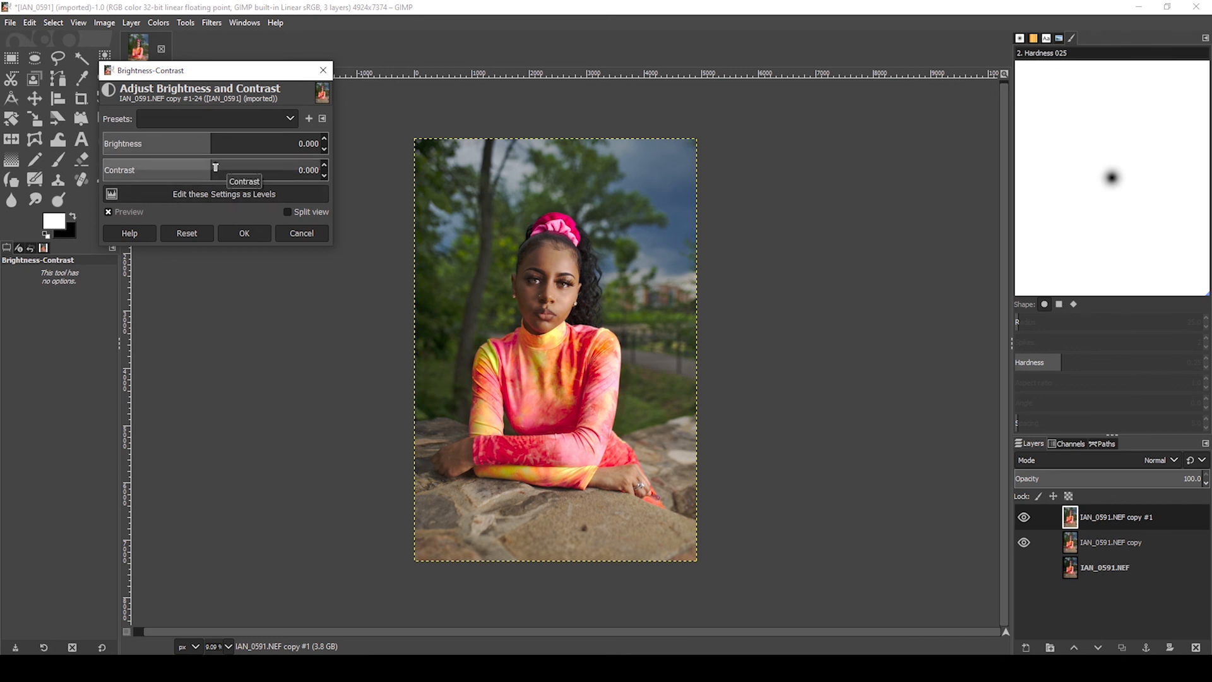
pyautogui.click(214, 167)
pyautogui.click(245, 234)
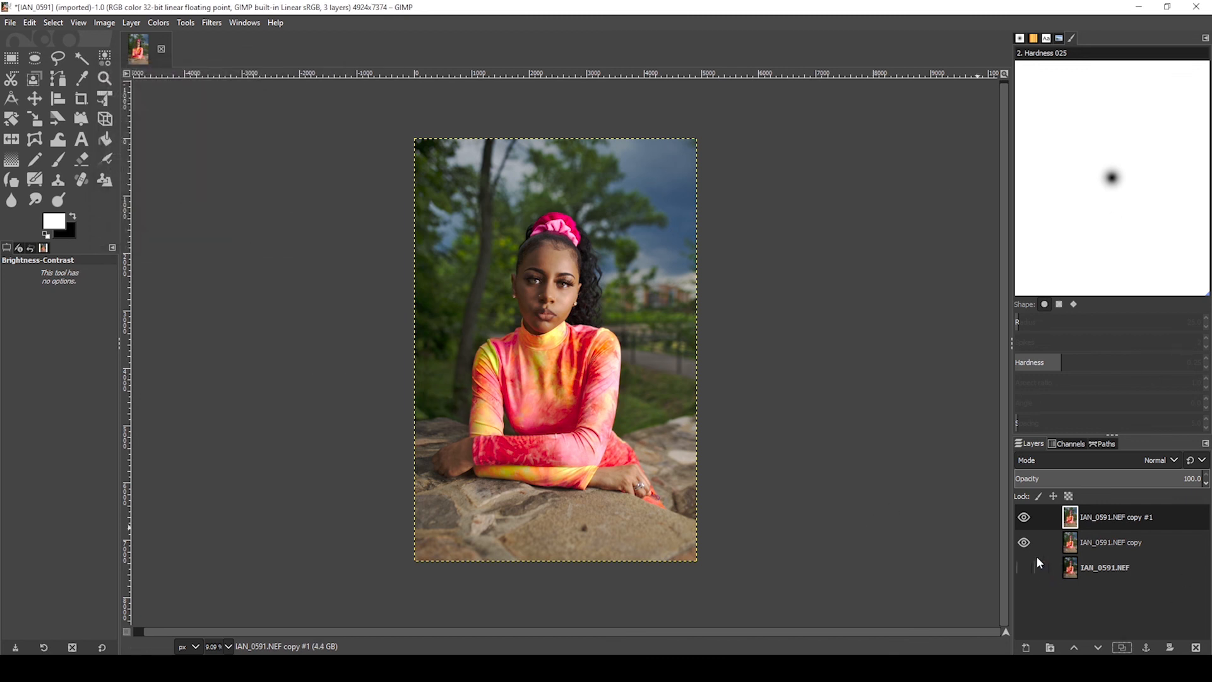
# Merge the contrast-adjusted layer with the visible edited layer below, keeping the hidden original separate
pyautogui.rightClick(1111, 541)
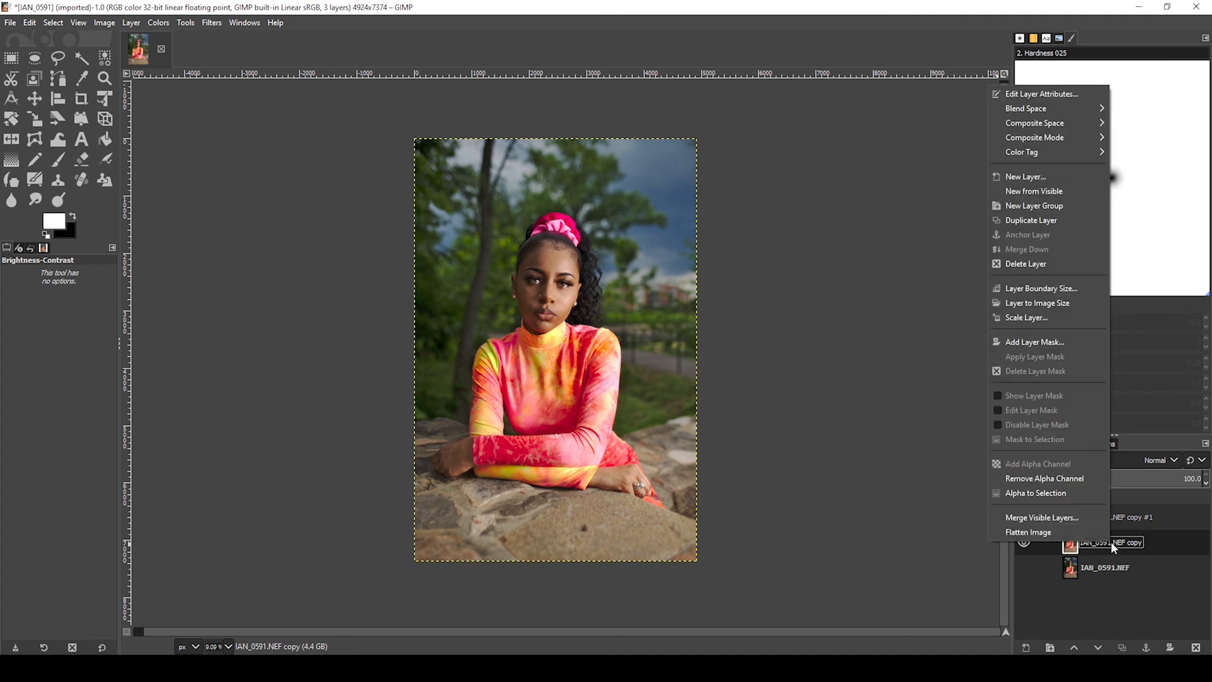
pyautogui.click(1060, 521)
pyautogui.click(1063, 598)
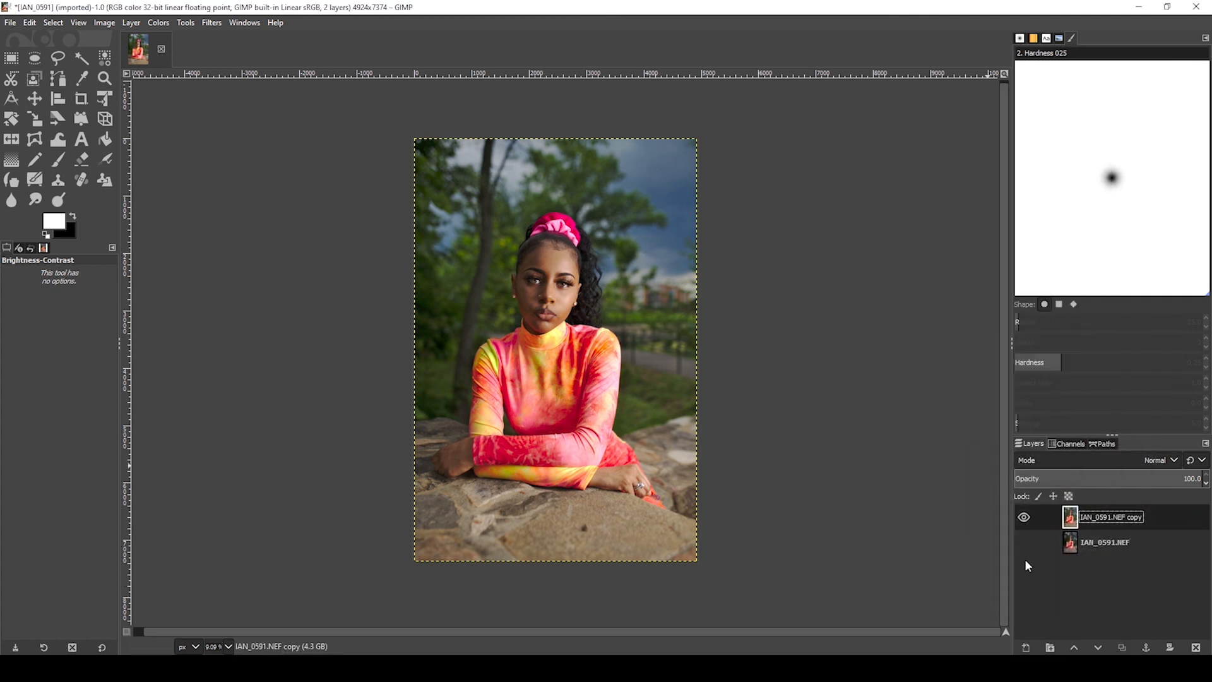
# Compare the contrast-adjusted edit with the original photo, over the whole image and close up on the face, by toggling layer visibility
pyautogui.click(1024, 518)
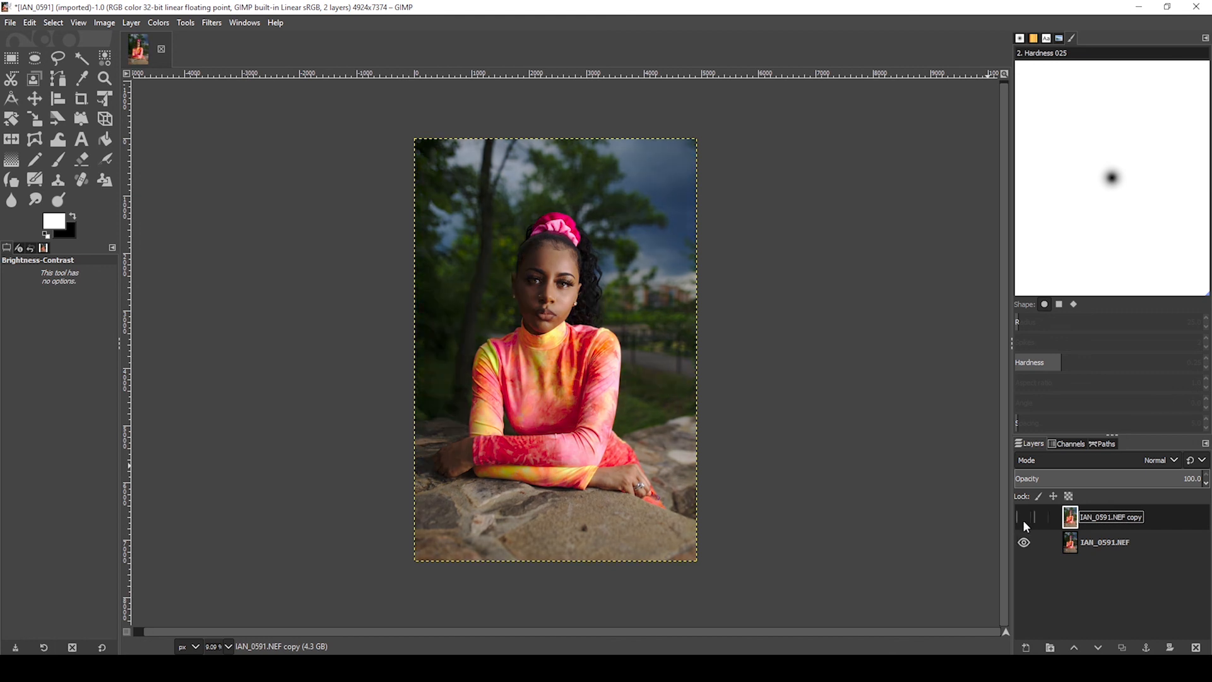
pyautogui.click(1023, 519)
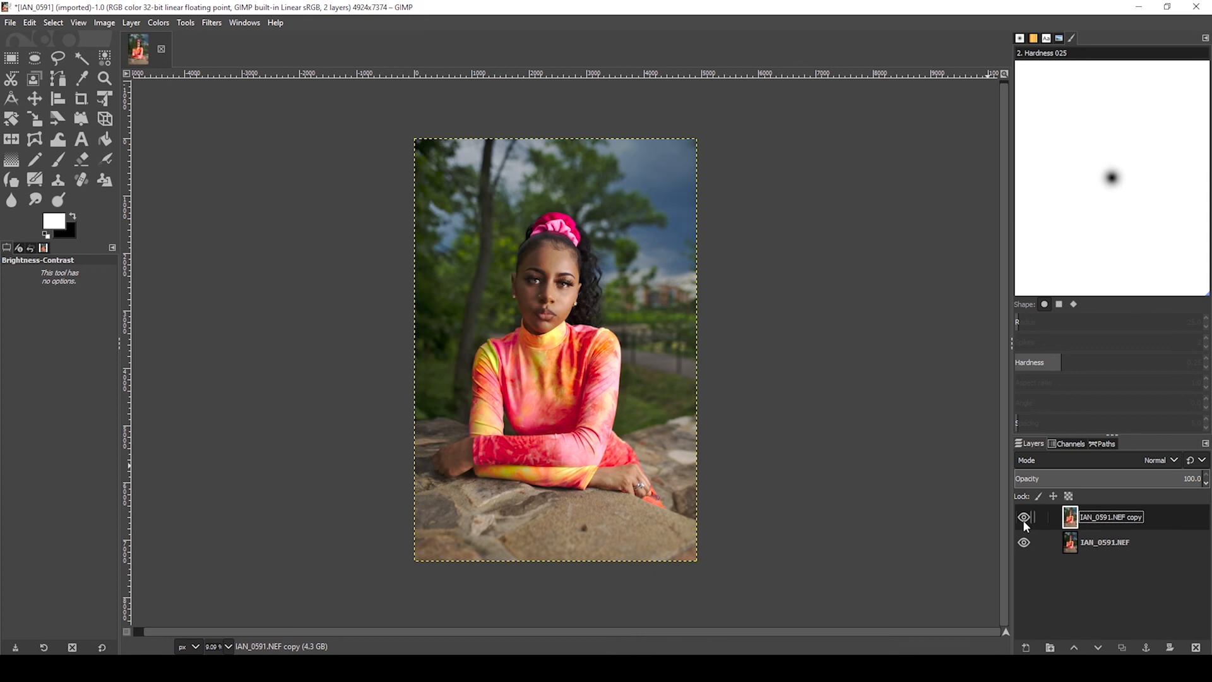
pyautogui.click(1023, 518)
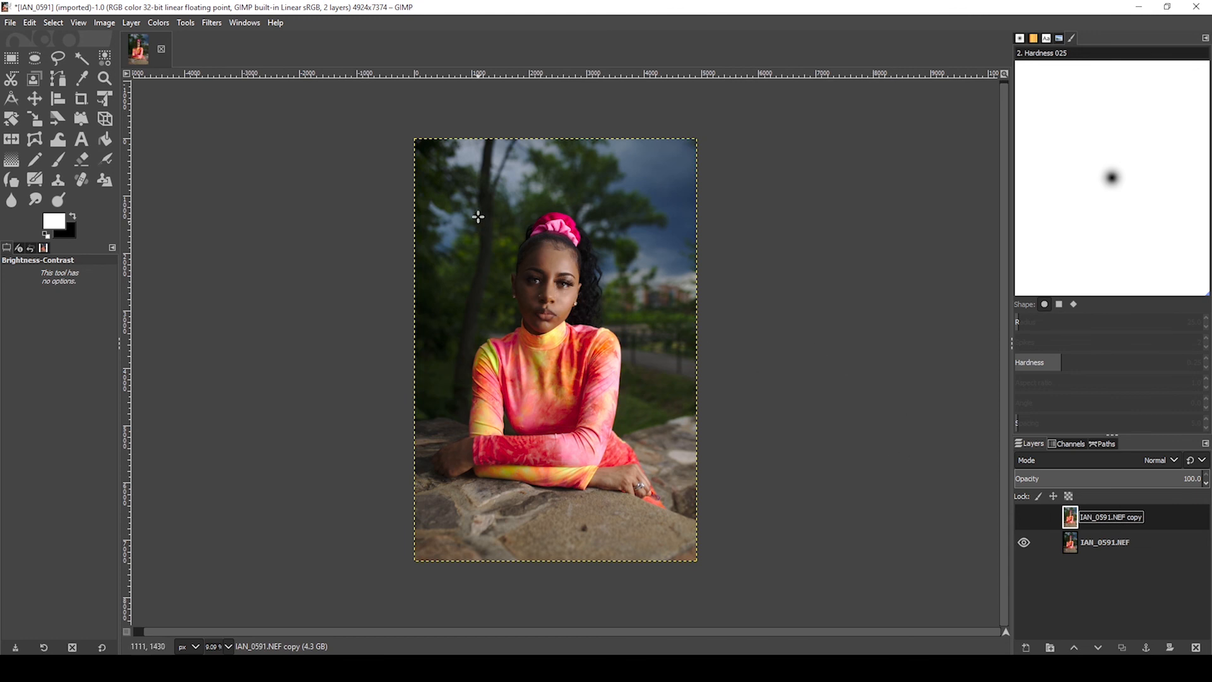
pyautogui.moveTo(666, 314); pyautogui.dragTo(636, 377)
pyautogui.scroll(3, 537, 336)
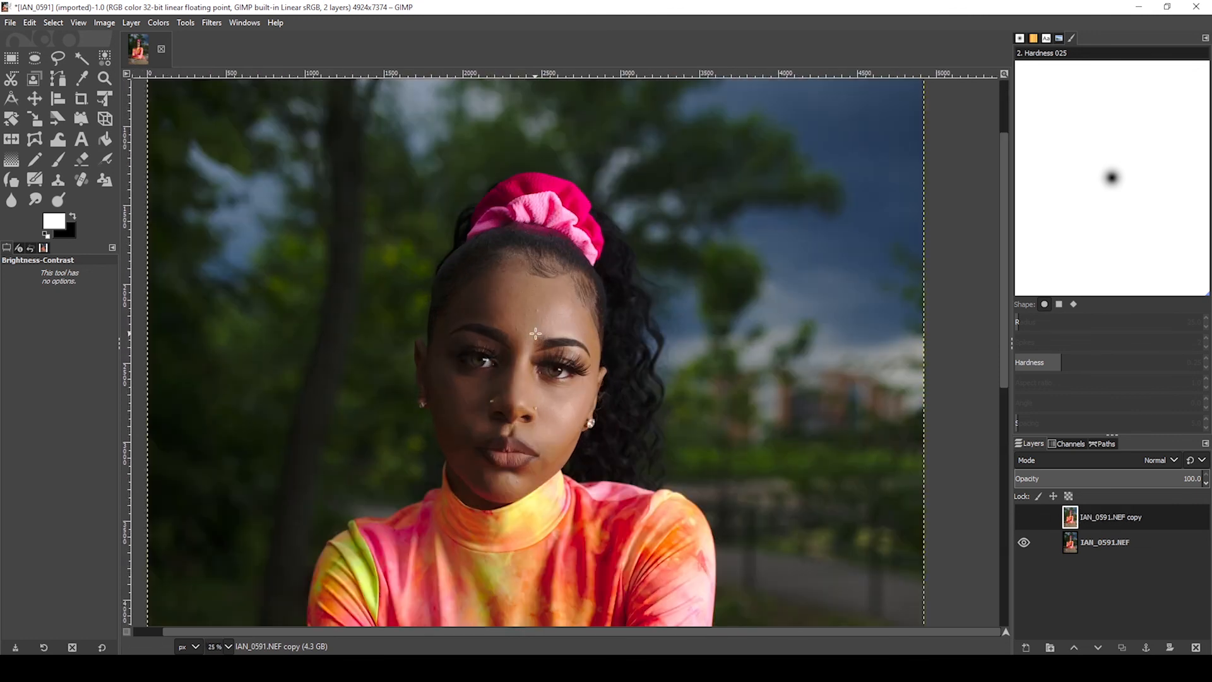
pyautogui.moveTo(540, 436); pyautogui.dragTo(629, 477)
pyautogui.scroll(1, 644, 423)
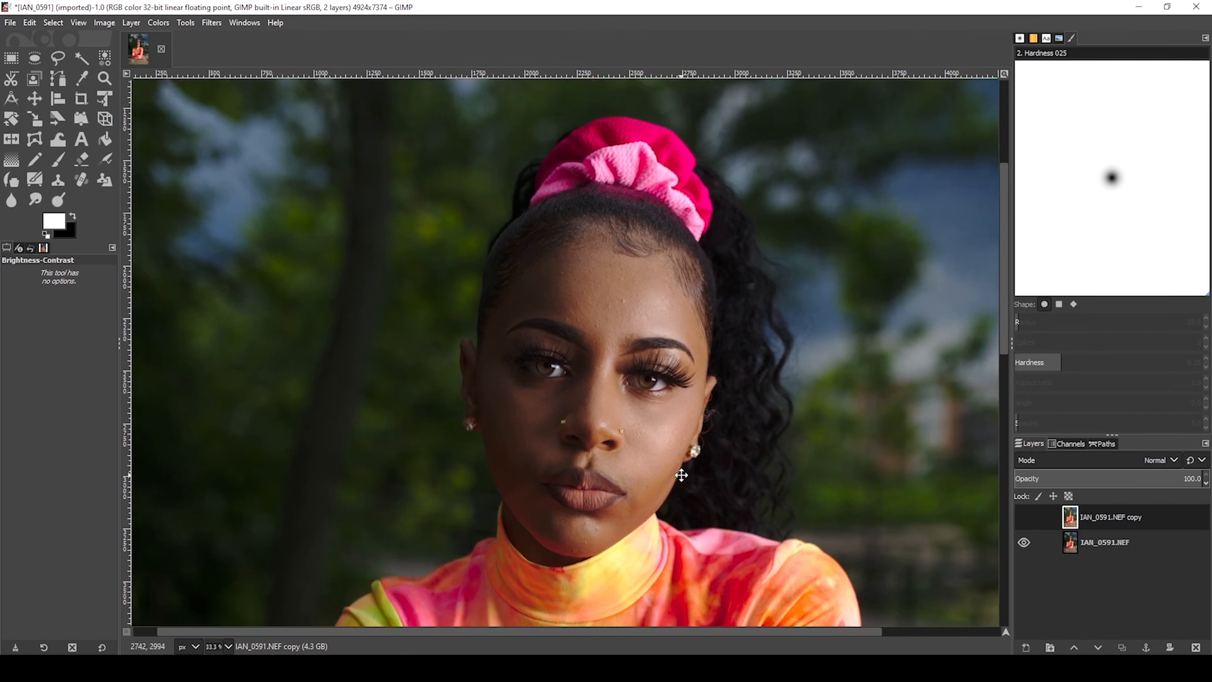
pyautogui.click(1023, 517)
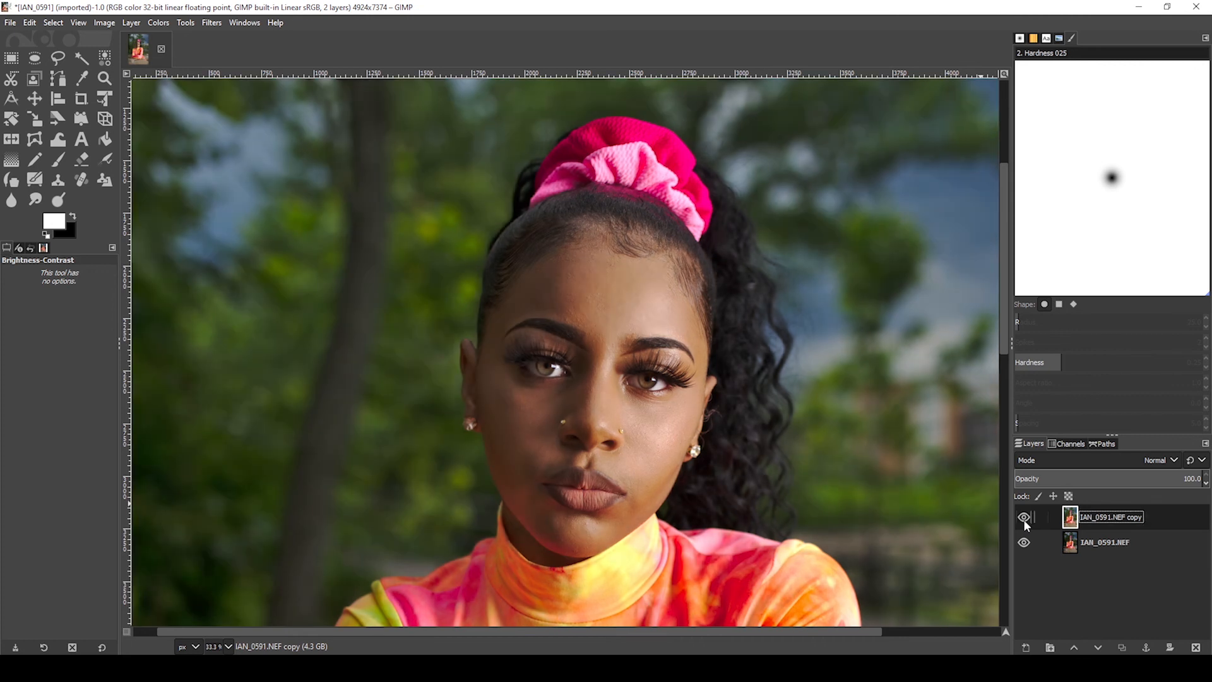
pyautogui.click(1023, 517)
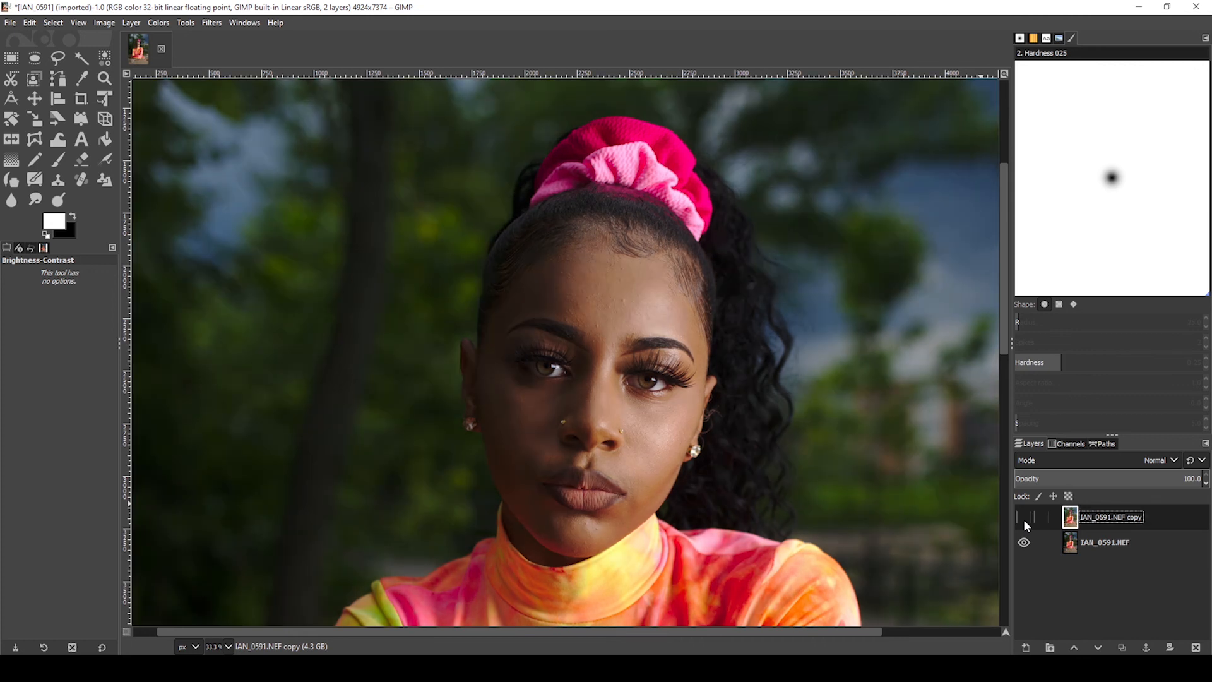
pyautogui.click(1024, 517)
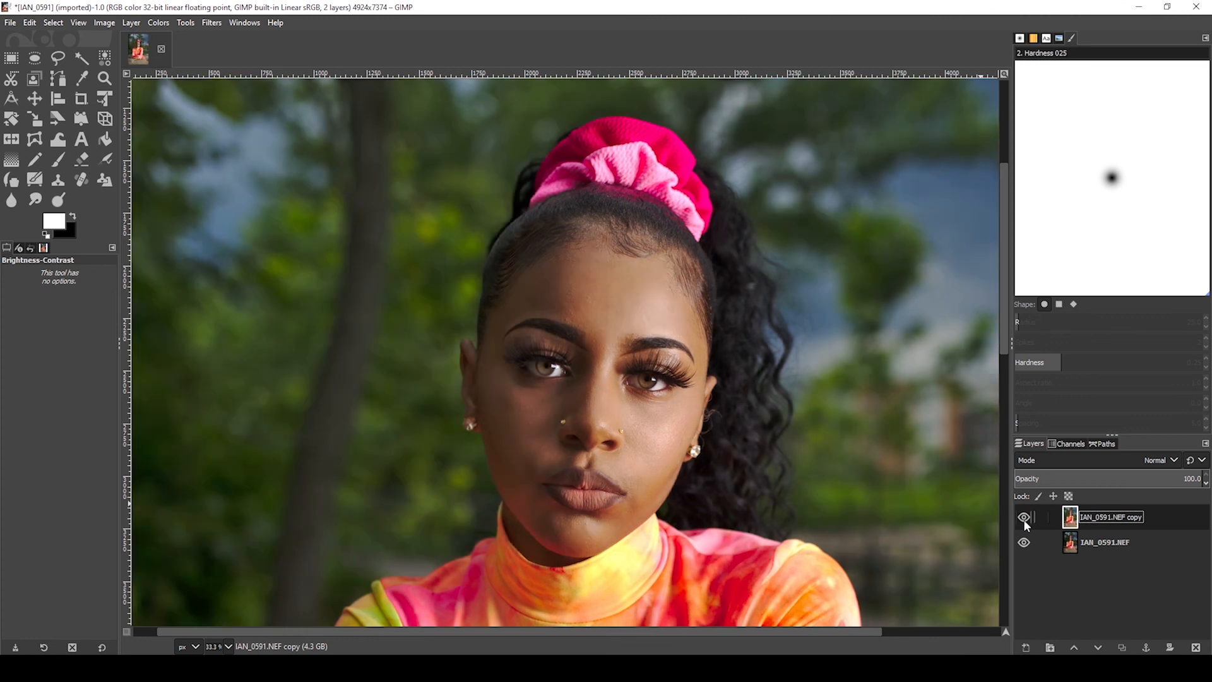
pyautogui.click(1024, 518)
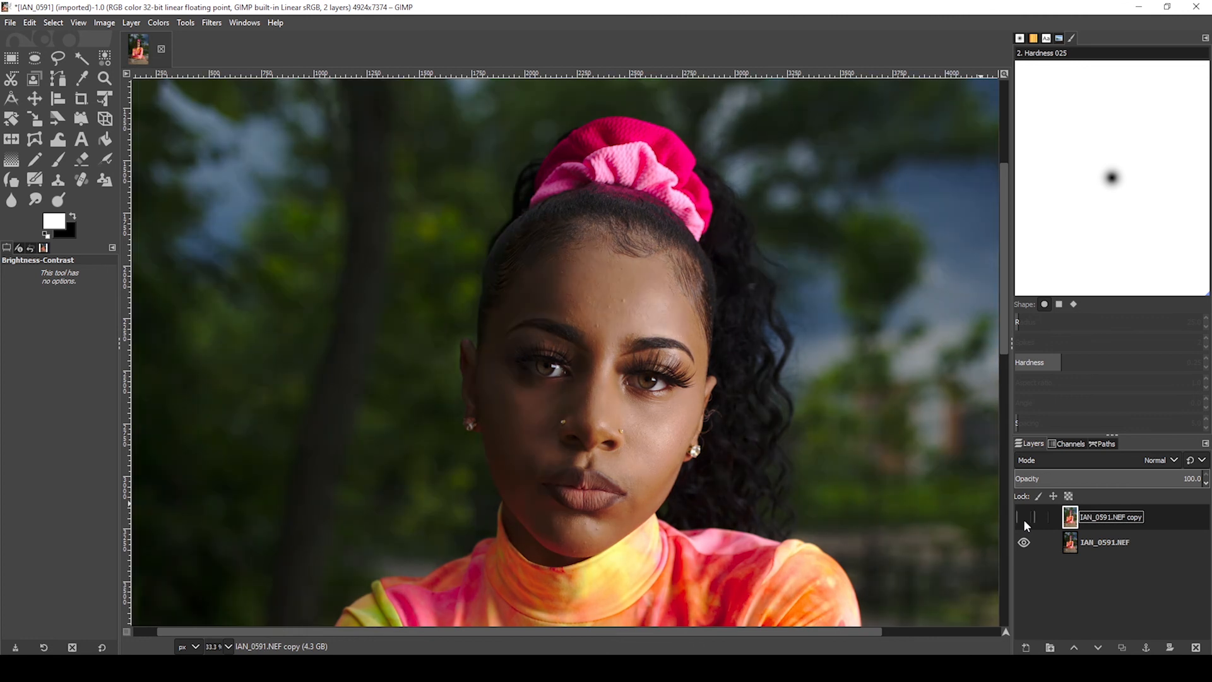
pyautogui.click(1024, 518)
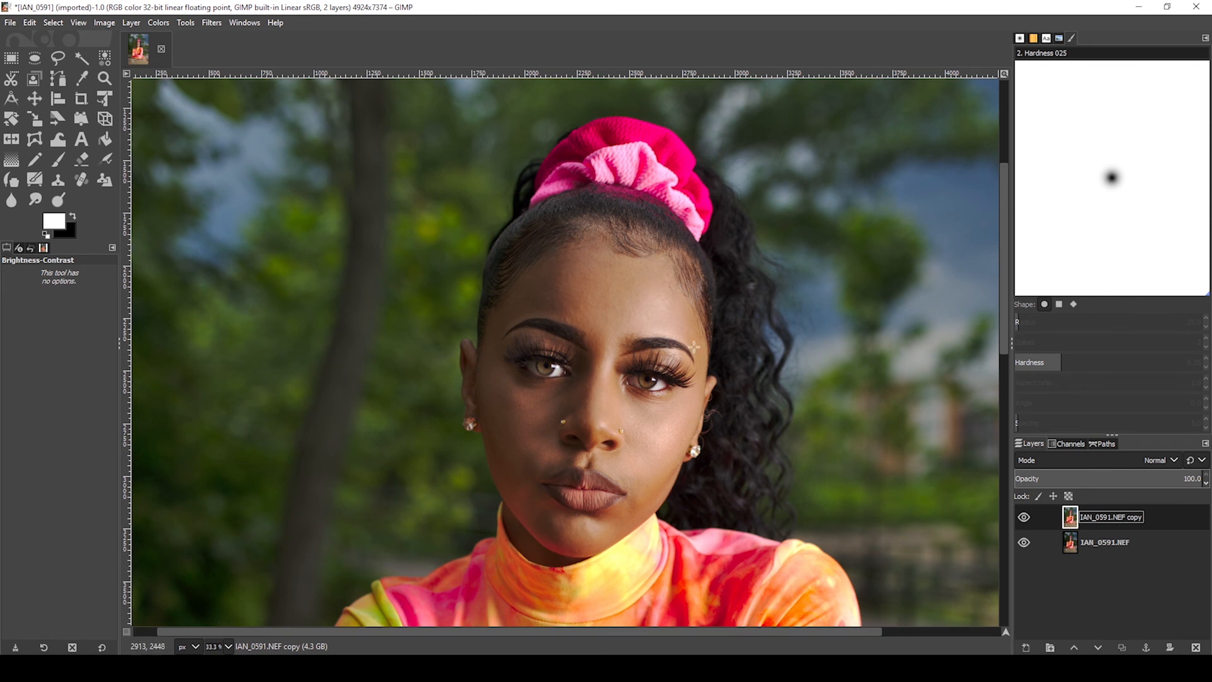
# Hide the original photo layer and duplicate the merged edited layer
pyautogui.click(1024, 544)
pyautogui.scroll(-3, 623, 354)
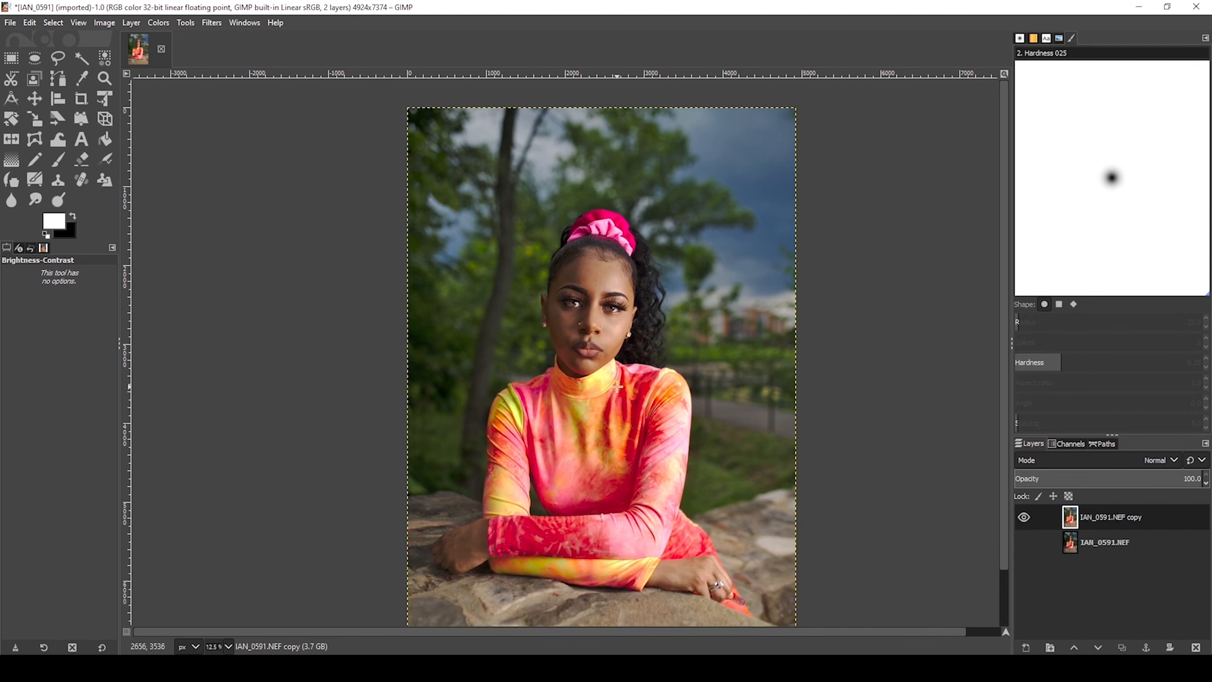
pyautogui.scroll(-1, 643, 416)
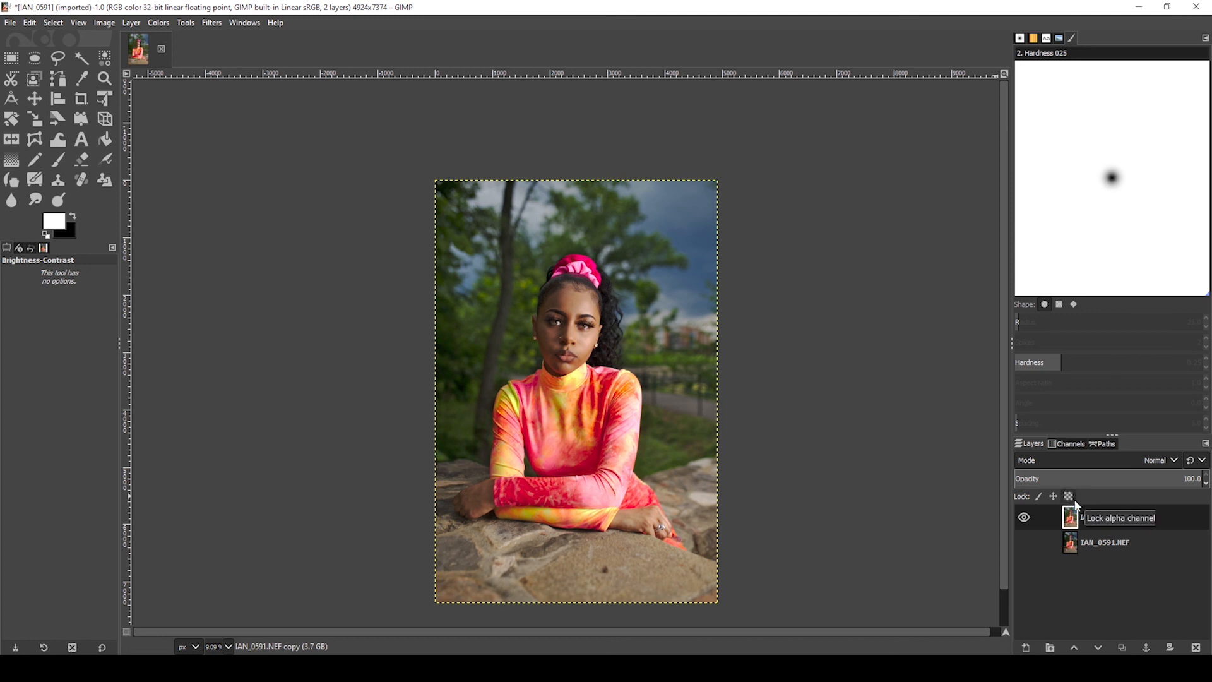
pyautogui.click(1123, 648)
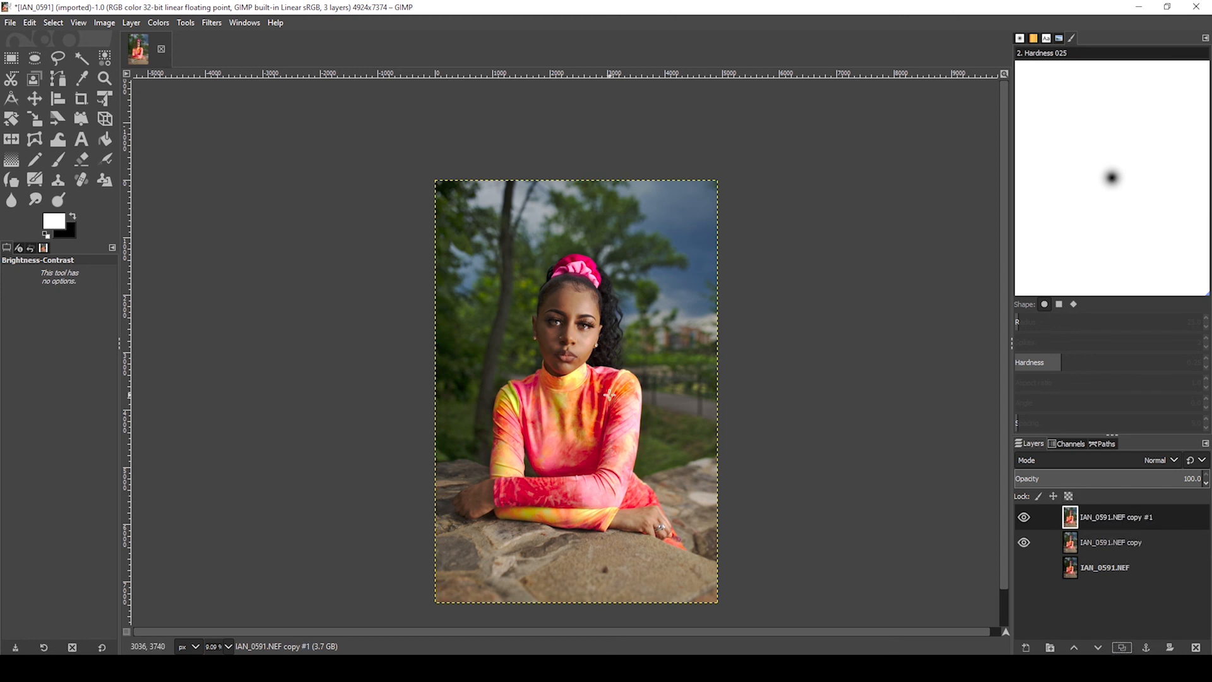
# Heal the dark spot on the foreground rock with the 2. Hardness 100 brush at size 352, sampling clean stone beside it
pyautogui.click(81, 180)
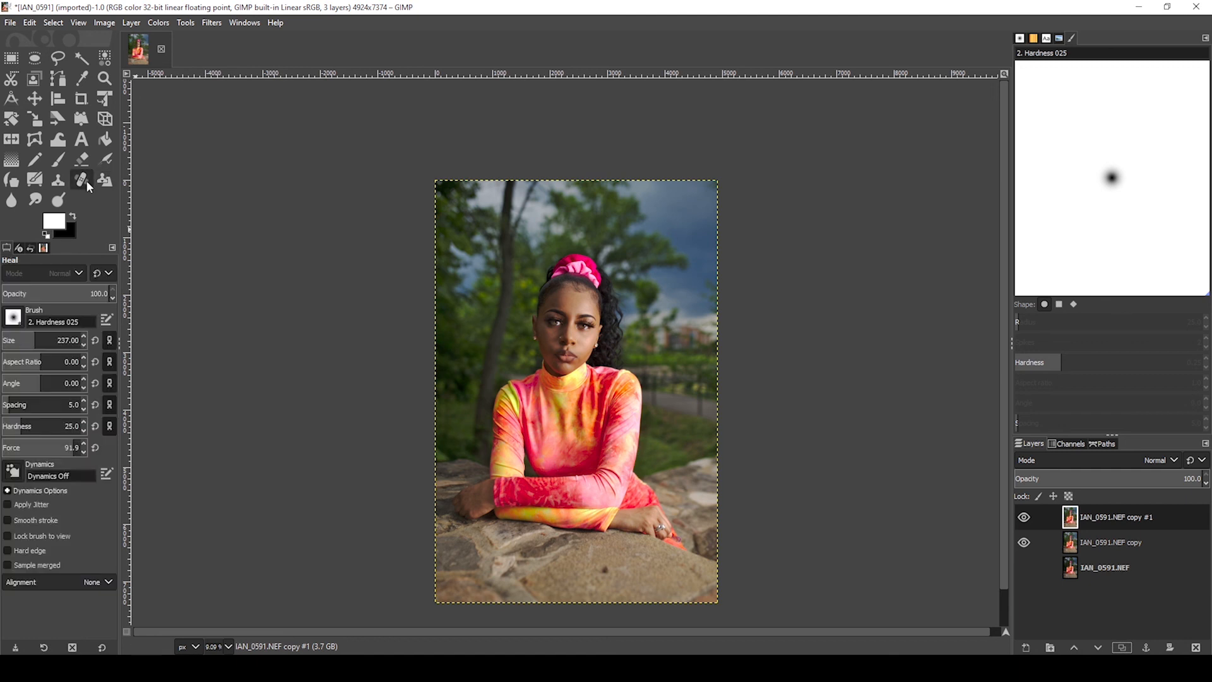
pyautogui.click(13, 317)
pyautogui.click(52, 341)
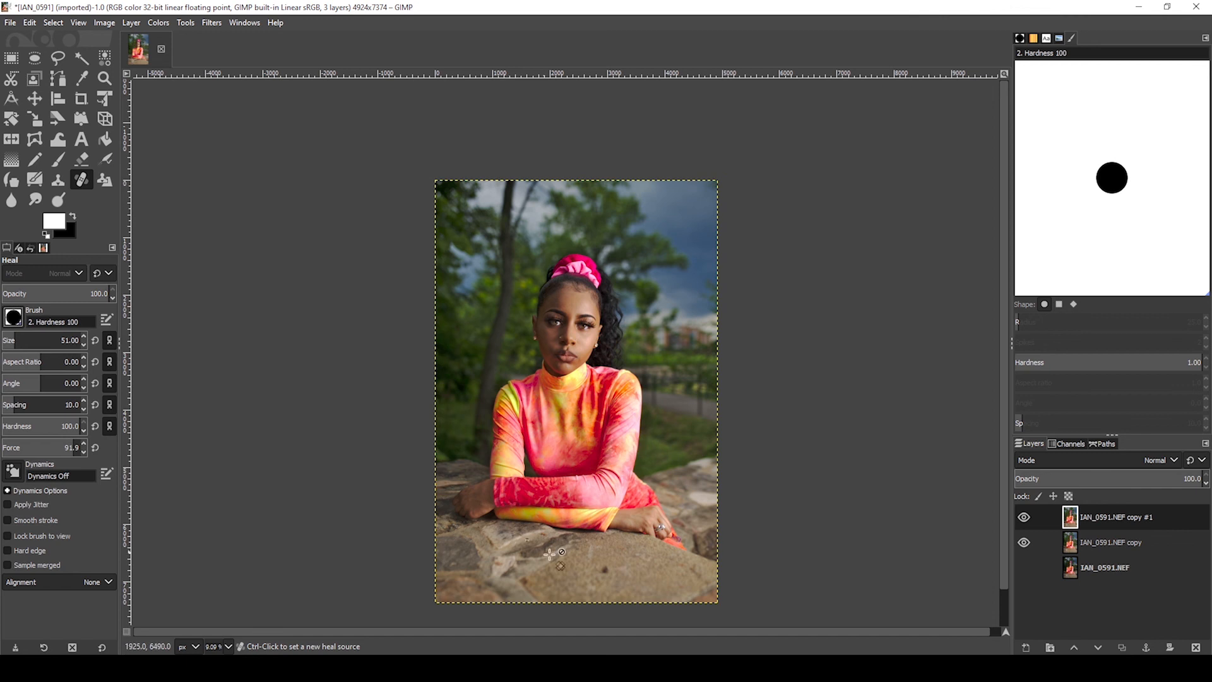
pyautogui.scroll(2, 620, 578)
pyautogui.moveTo(14, 344); pyautogui.dragTo(32, 344)
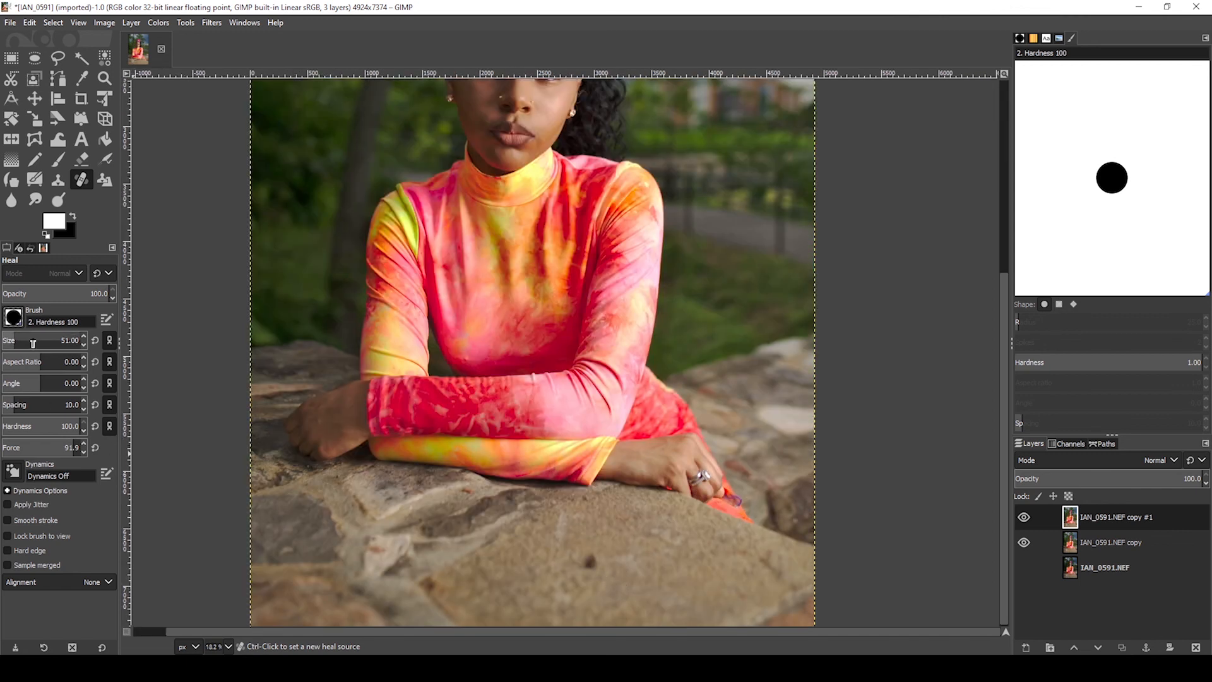
pyautogui.click(43, 344)
pyautogui.keyDown('ctrl'); pyautogui.click(626, 562); pyautogui.keyUp('ctrl')
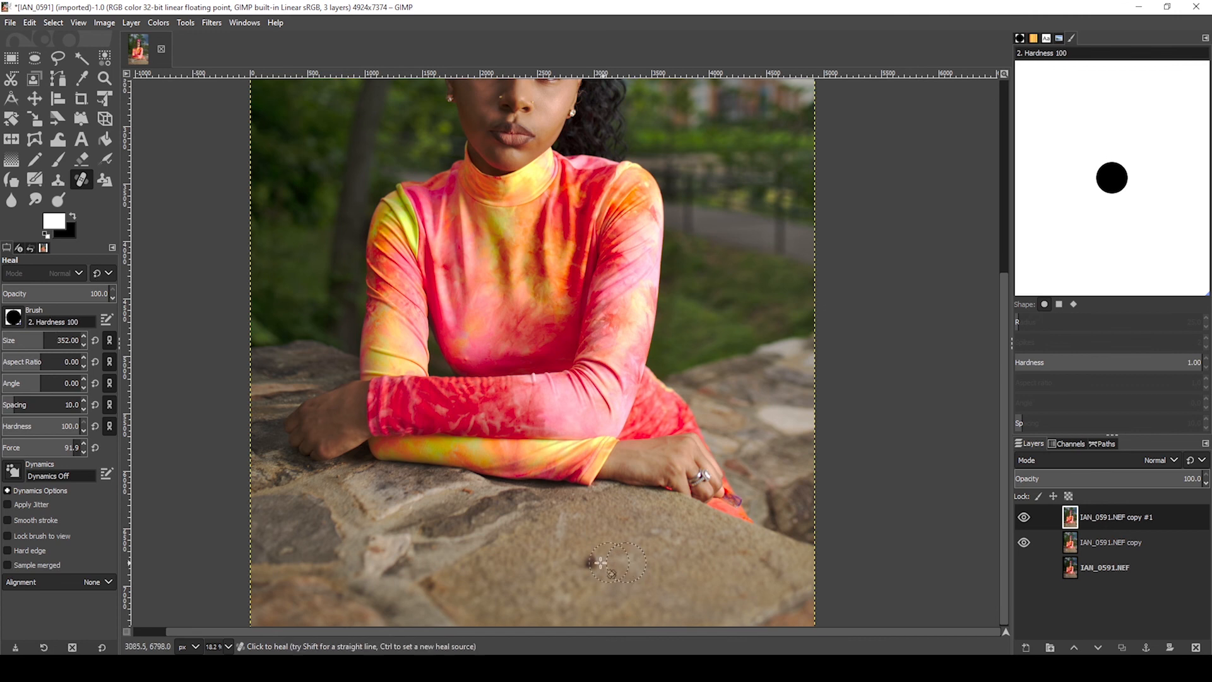
# Merge the healed rock layer with the visible edited layer below, leaving the original layer separate
pyautogui.scroll(-2, 609, 509)
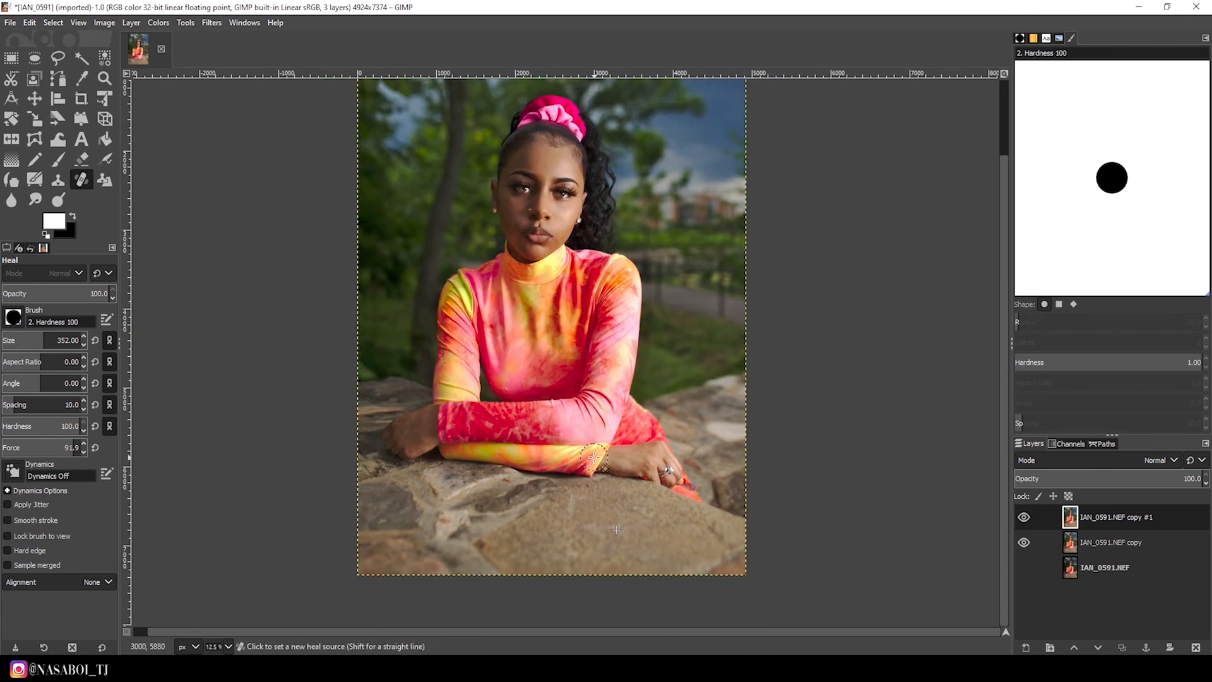
pyautogui.moveTo(633, 305); pyautogui.dragTo(638, 335)
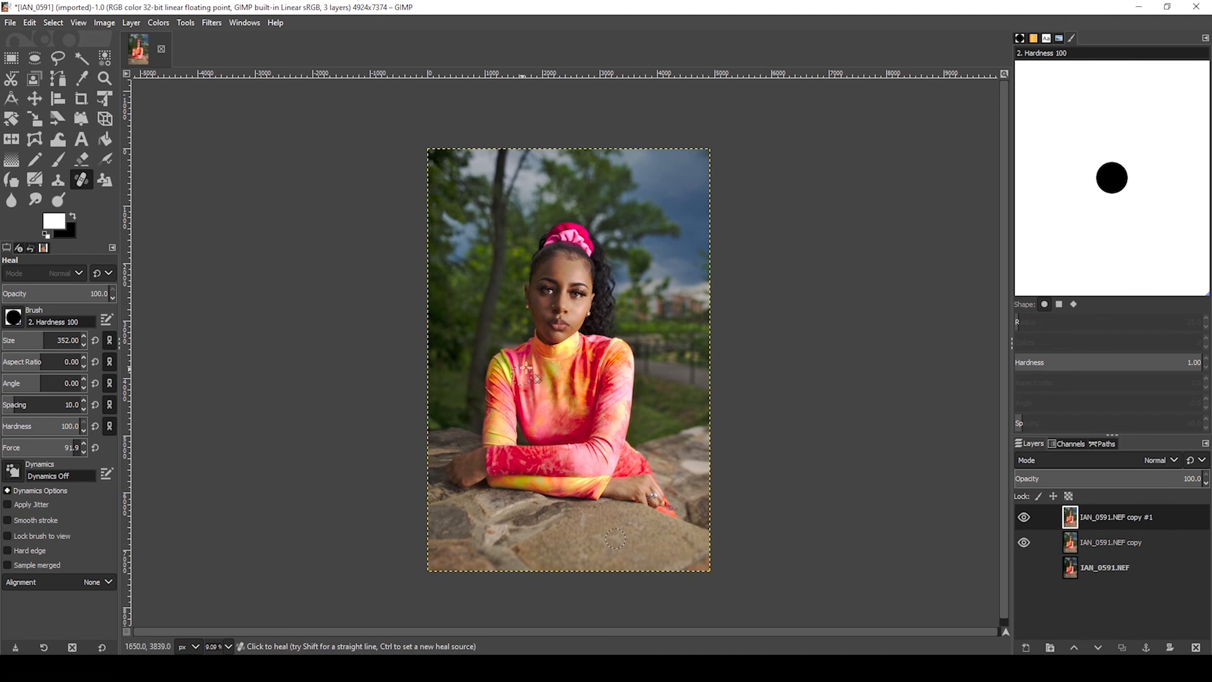
pyautogui.scroll(2, 525, 291)
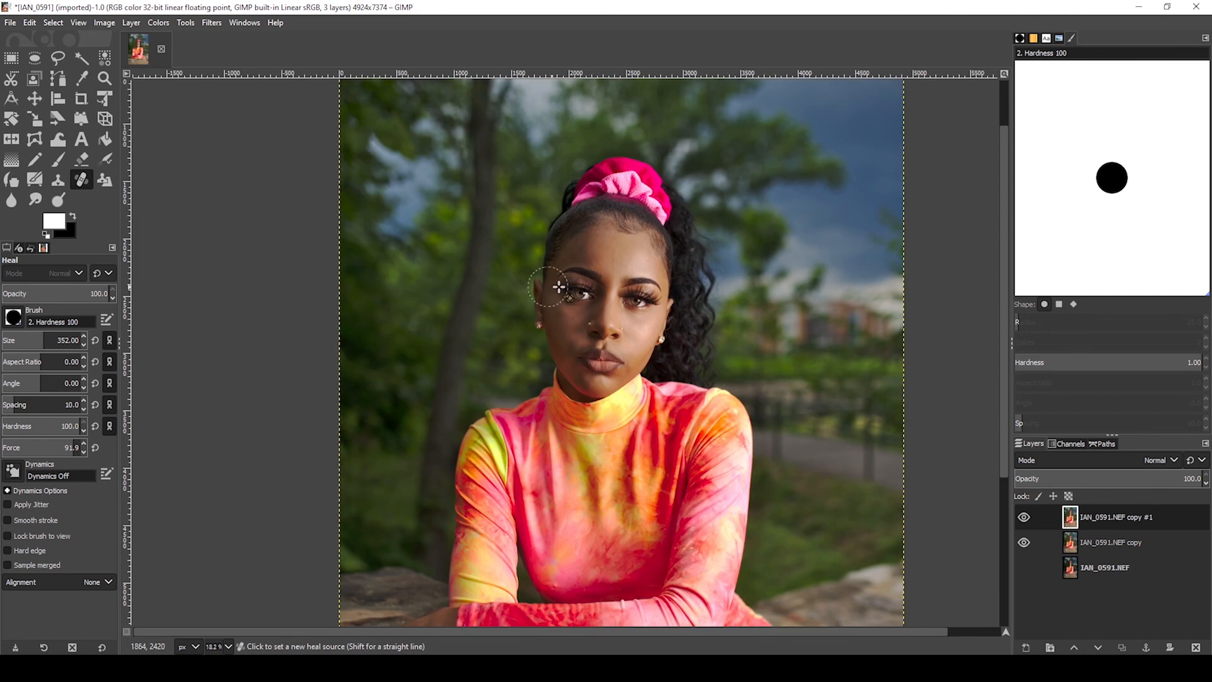
pyautogui.scroll(1, 555, 284)
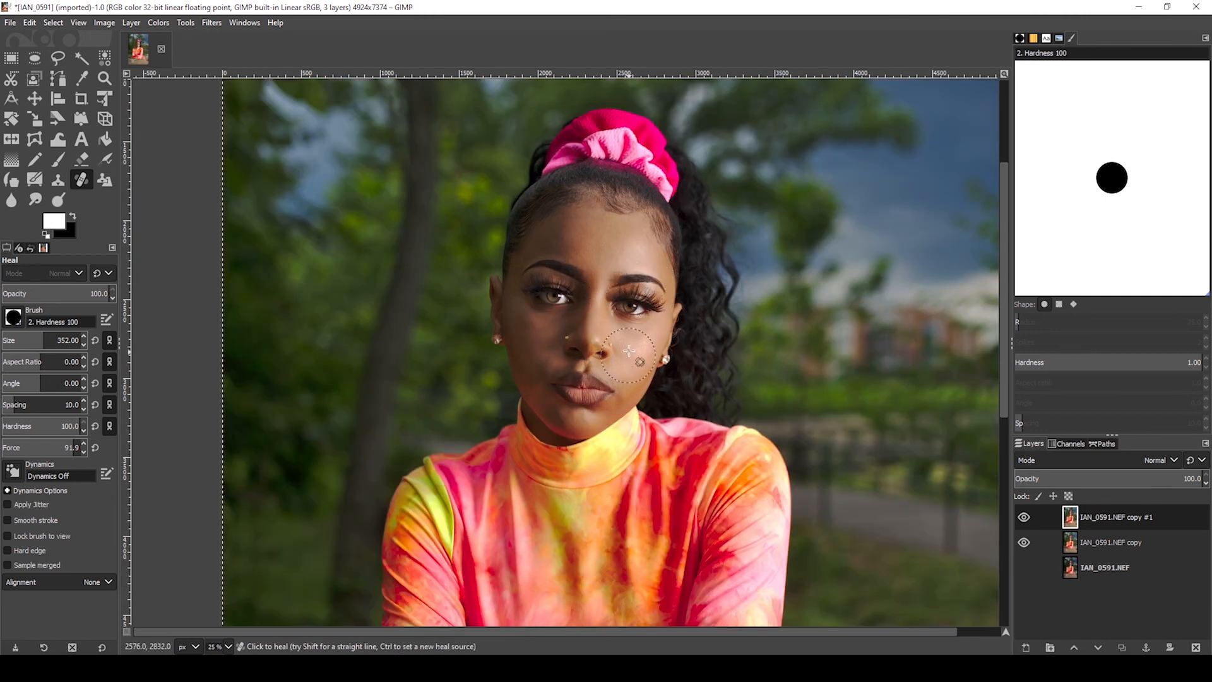
pyautogui.scroll(-2, 633, 349)
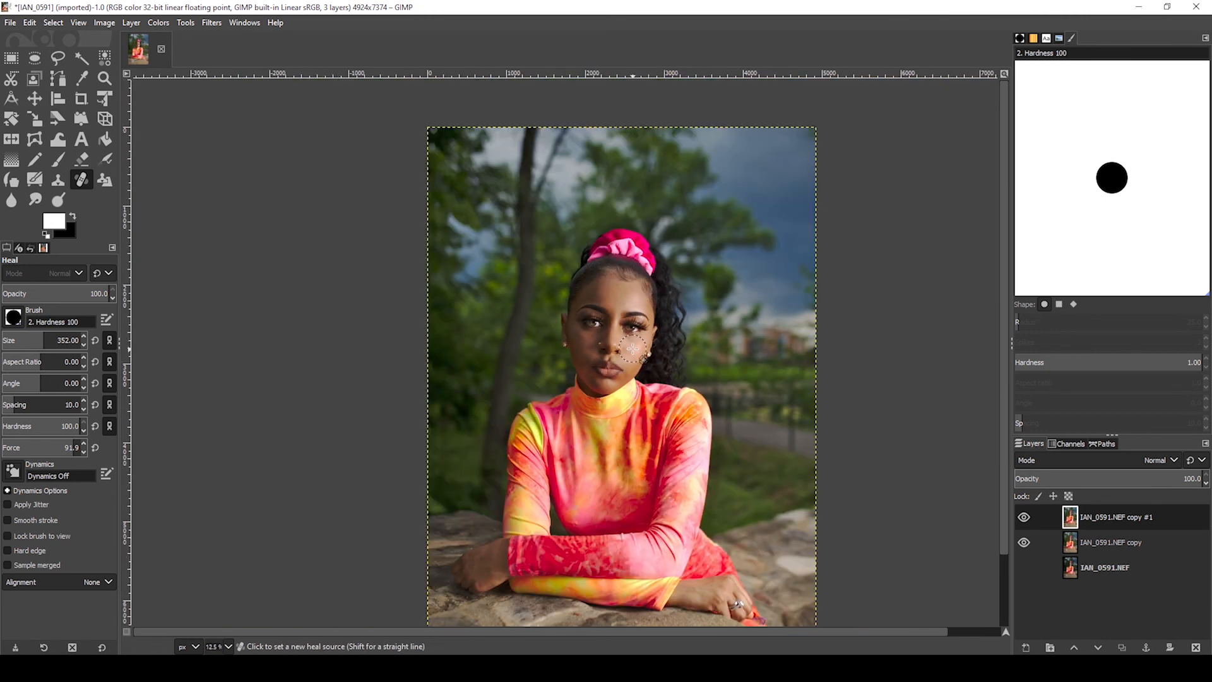
pyautogui.rightClick(1115, 548)
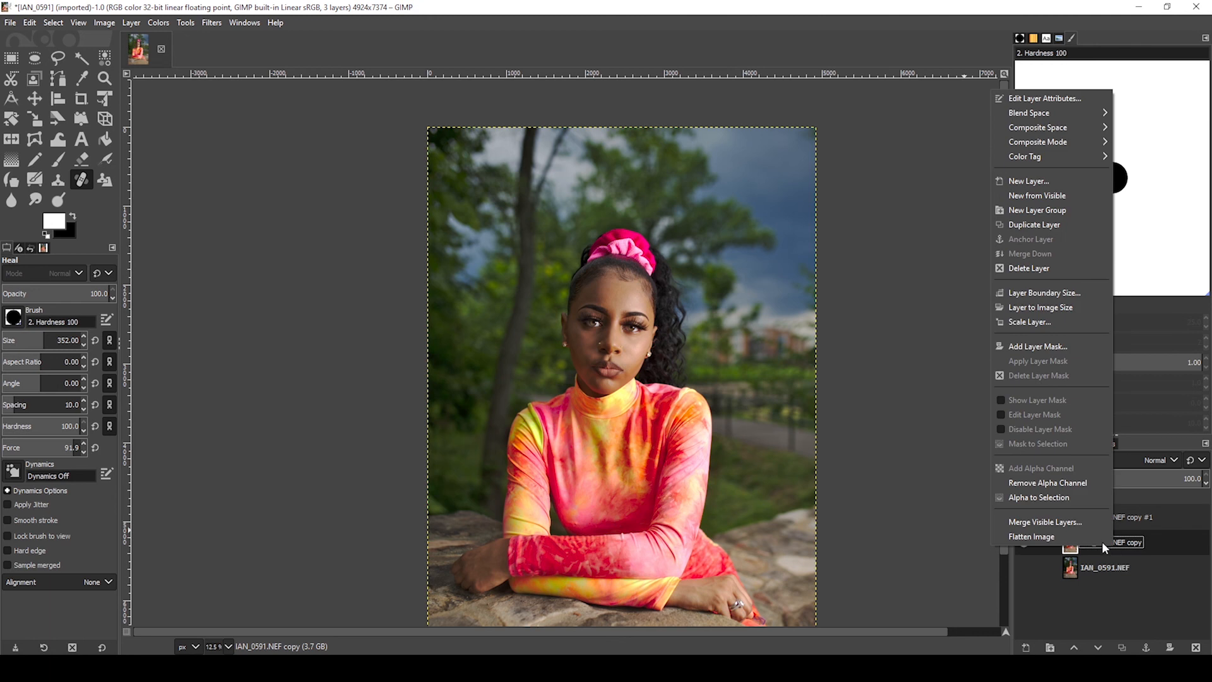
pyautogui.click(1067, 523)
pyautogui.click(1061, 594)
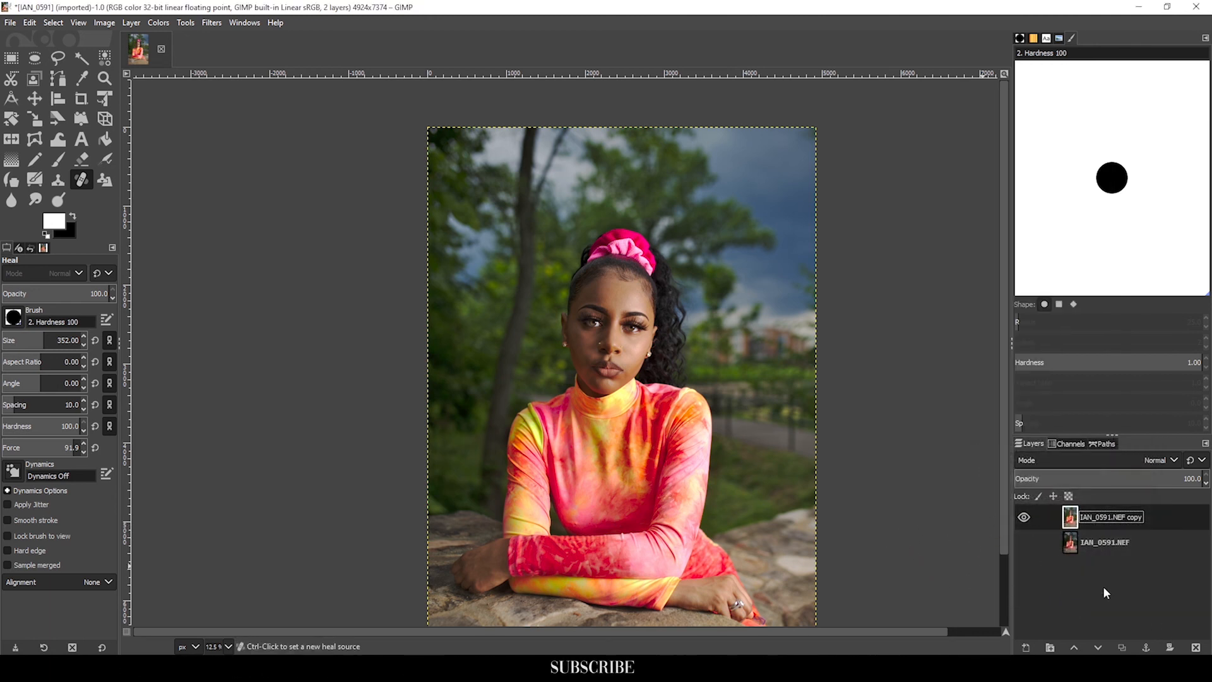
# Check the healed edit against the original photo by toggling layer visibility, ending with only the edited layer shown
pyautogui.click(1024, 541)
pyautogui.click(1025, 522)
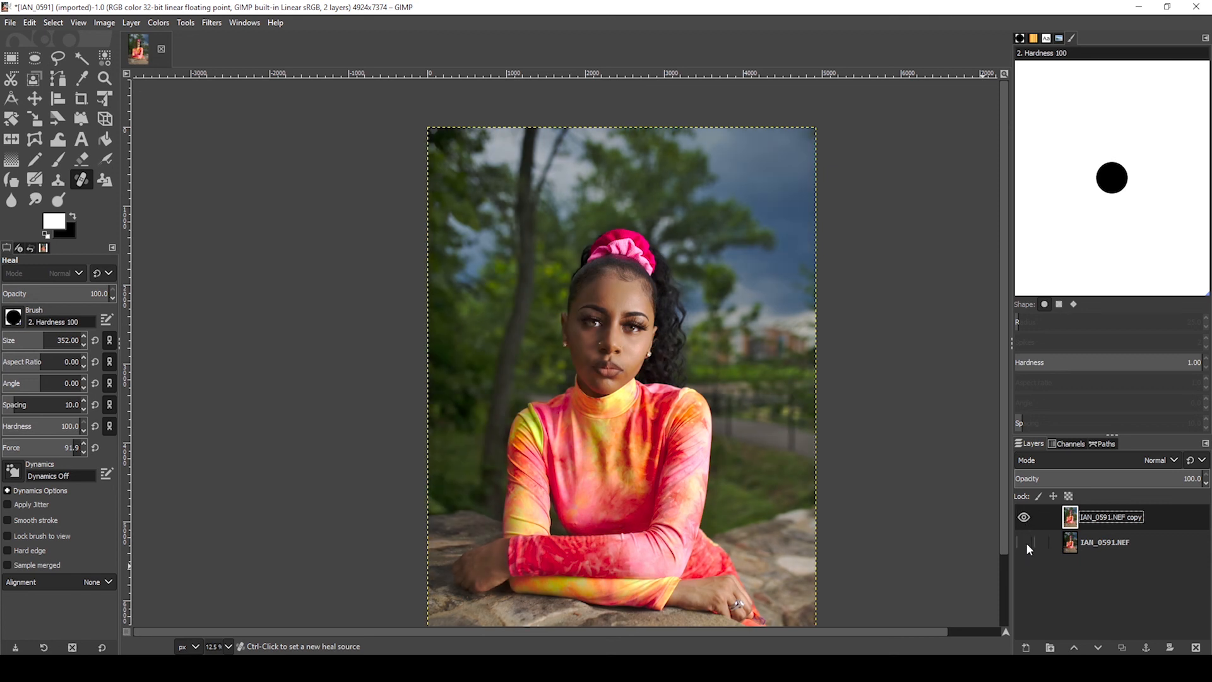
pyautogui.moveTo(673, 371); pyautogui.dragTo(655, 338)
pyautogui.scroll(-1, 670, 336)
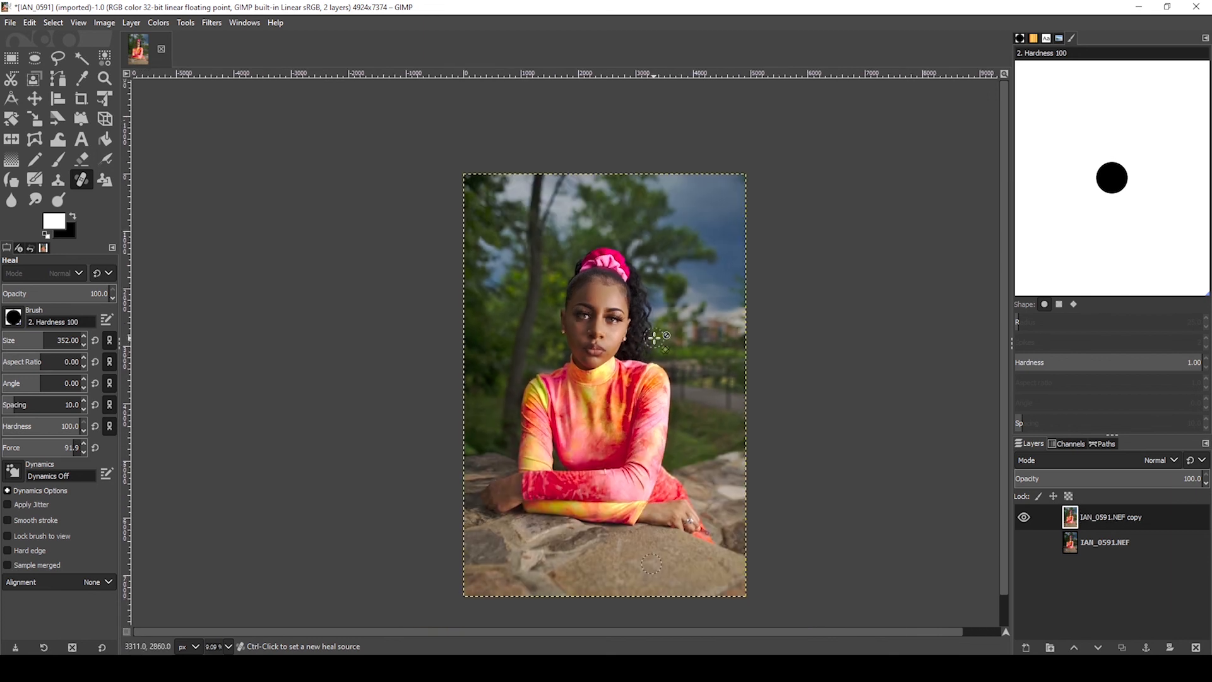